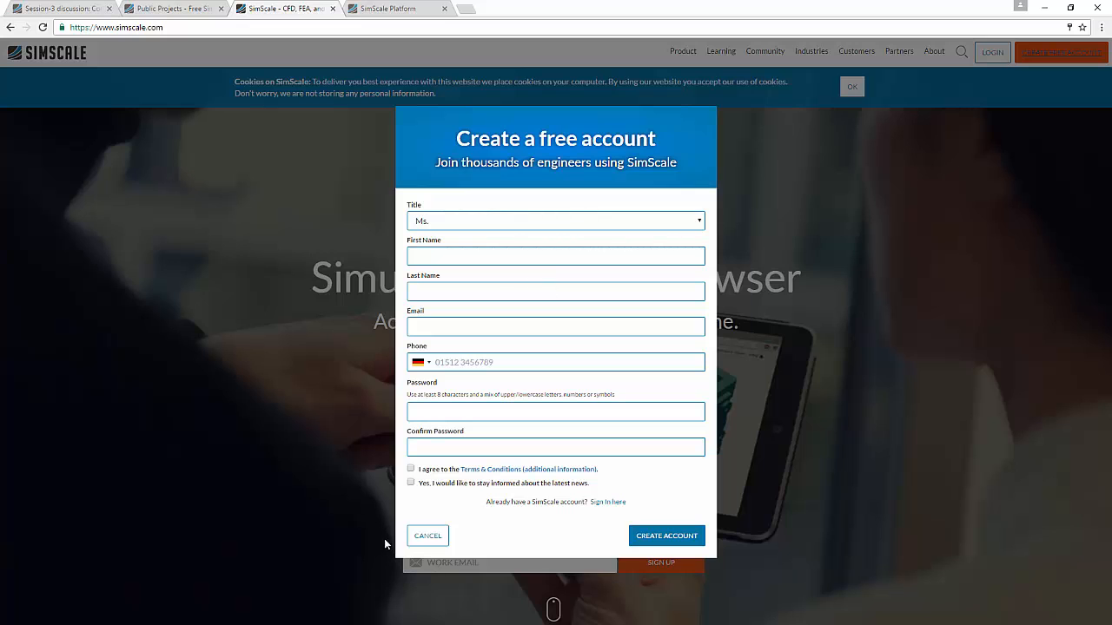
Step: Dismiss the free account sign-up form and log in to the SimScale dashboard to view the existing projects
{"action": "left_click", "coordinate": [428, 536]}
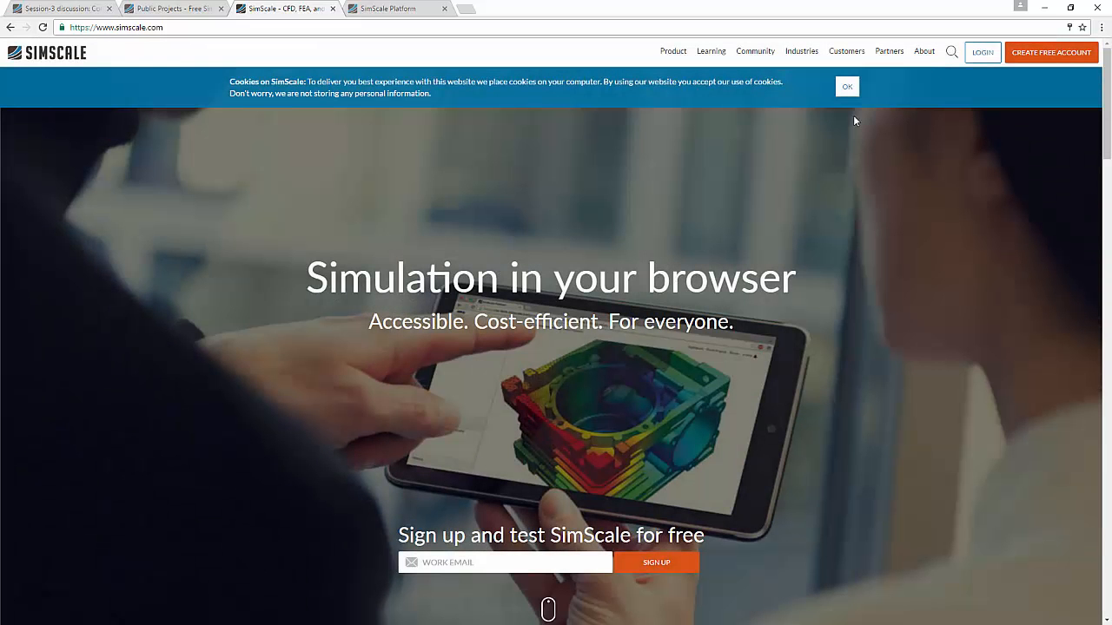
{"action": "left_click", "coordinate": [979, 54]}
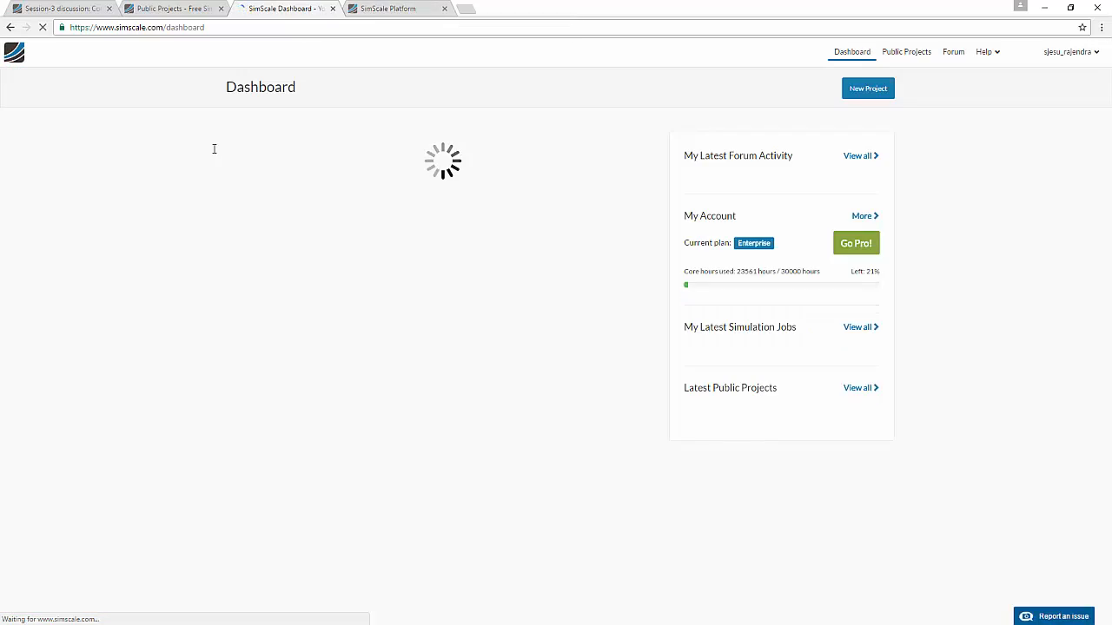
{"action": "scroll", "coordinate": [178, 233], "scroll_direction": "down", "scroll_amount": 3}
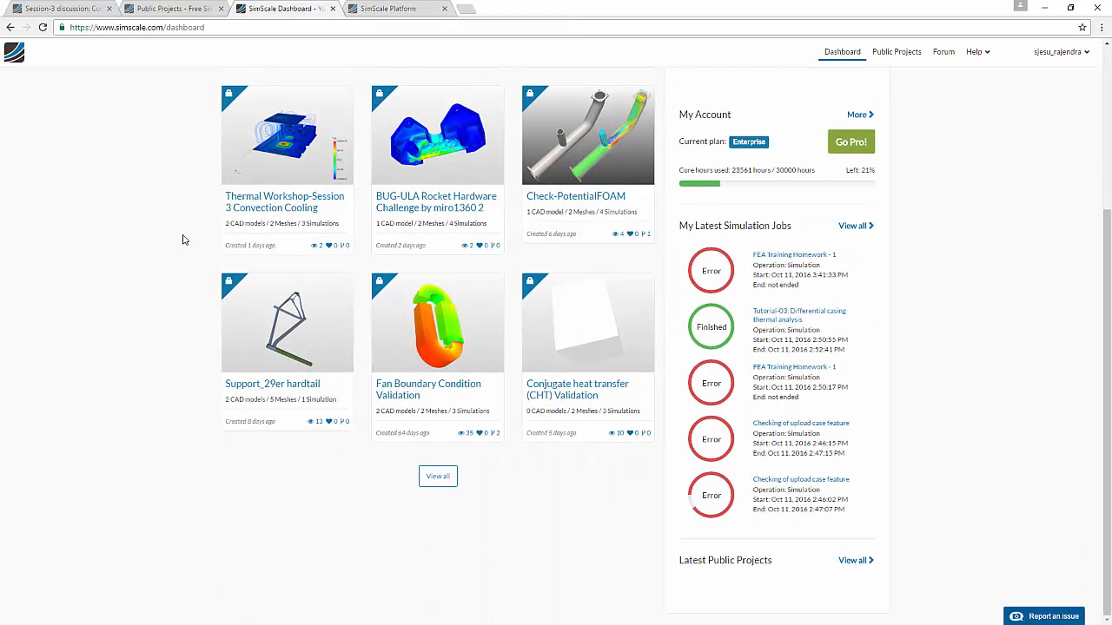
{"action": "scroll", "coordinate": [208, 290], "scroll_direction": "up", "scroll_amount": 3}
{"action": "left_click", "coordinate": [363, 7]}
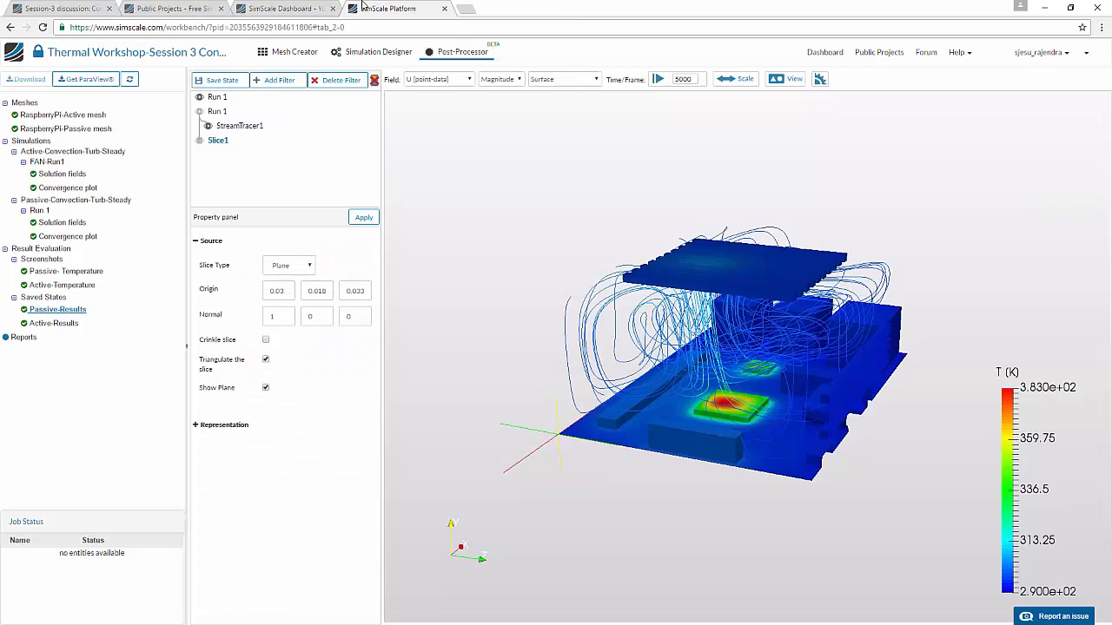
{"action": "left_click", "coordinate": [286, 8]}
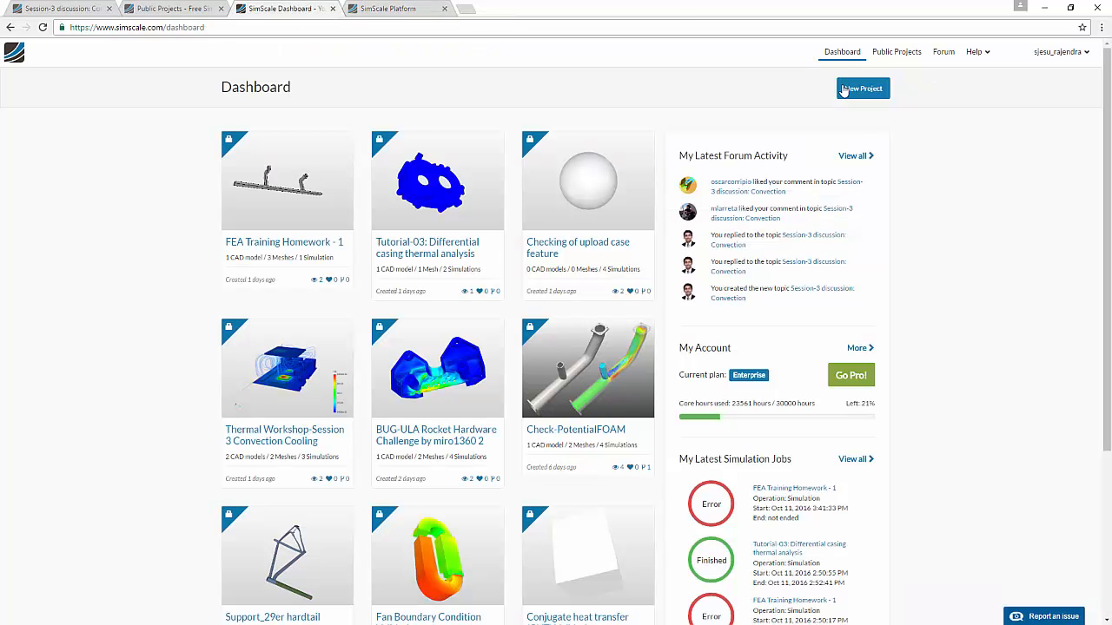
Step: Bring up the form for creating a new project, review its fields, and close it without creating anything
{"action": "left_click", "coordinate": [842, 90]}
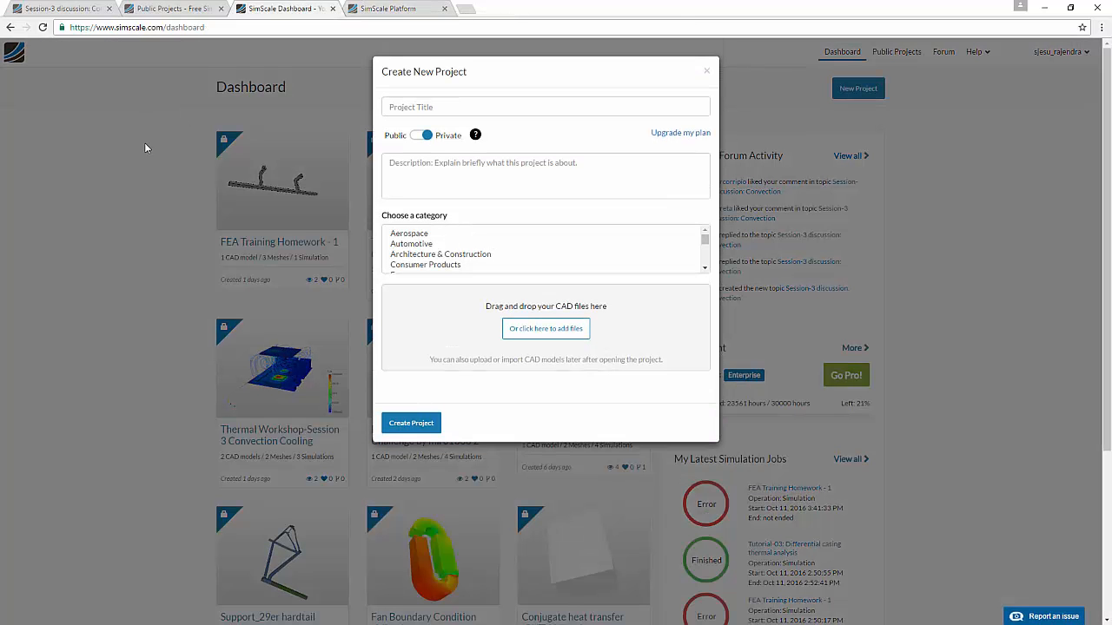
{"action": "left_click", "coordinate": [436, 107]}
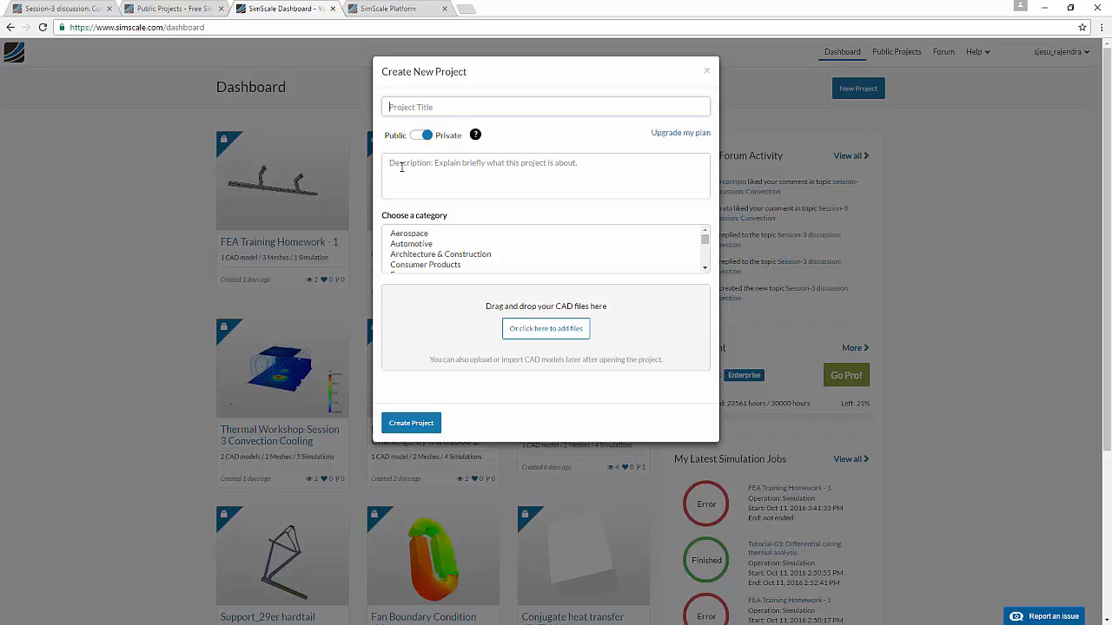
{"action": "left_click", "coordinate": [546, 325]}
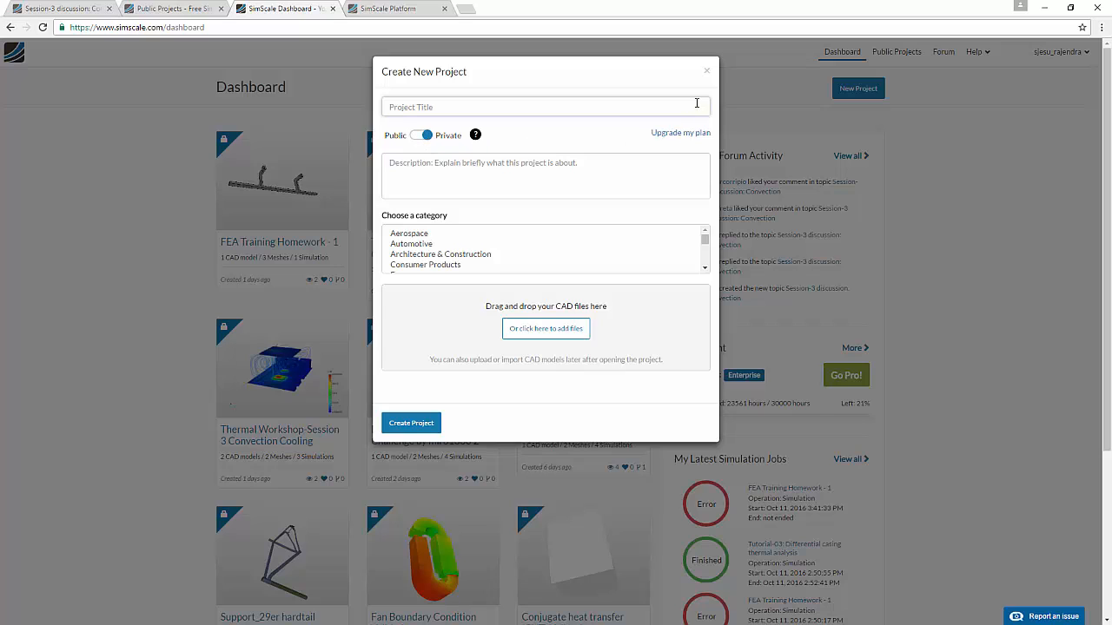
{"action": "left_click", "coordinate": [706, 72]}
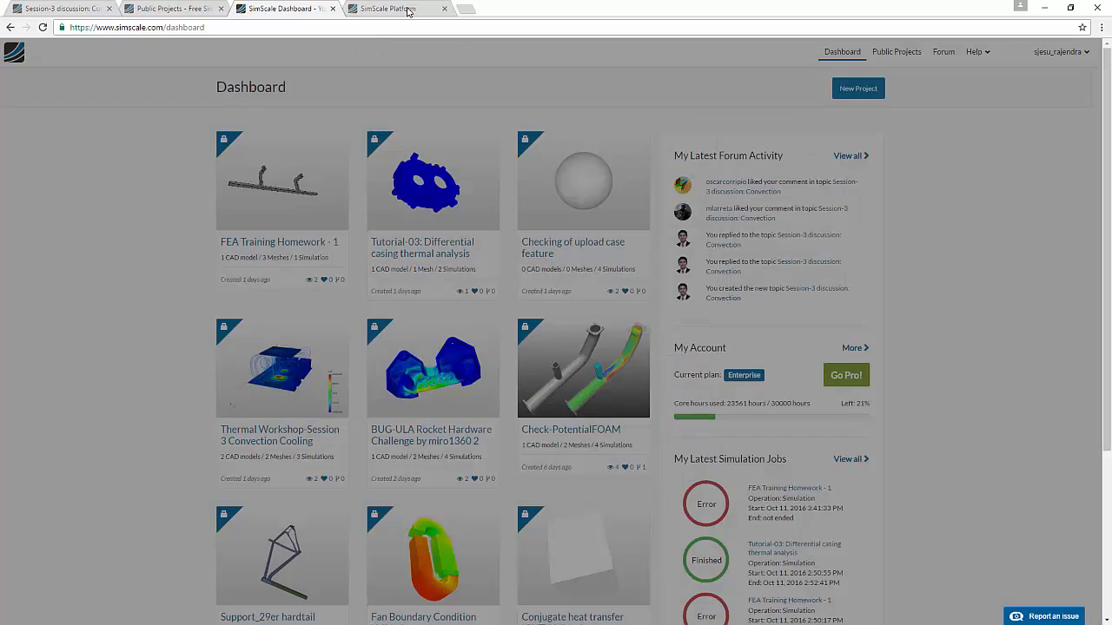
Step: In the Thermal Workshop project's Mesh Creator, review the file formats offered for uploading a geometry, and close the upload form
{"action": "left_click", "coordinate": [395, 11]}
{"action": "left_click", "coordinate": [286, 52]}
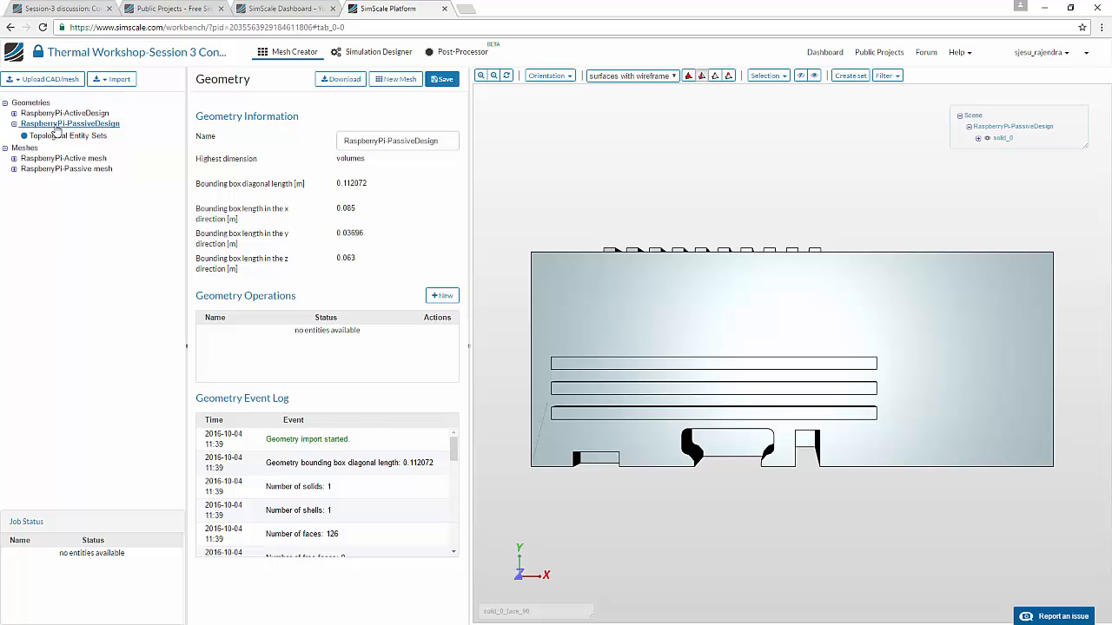
{"action": "left_click", "coordinate": [54, 79]}
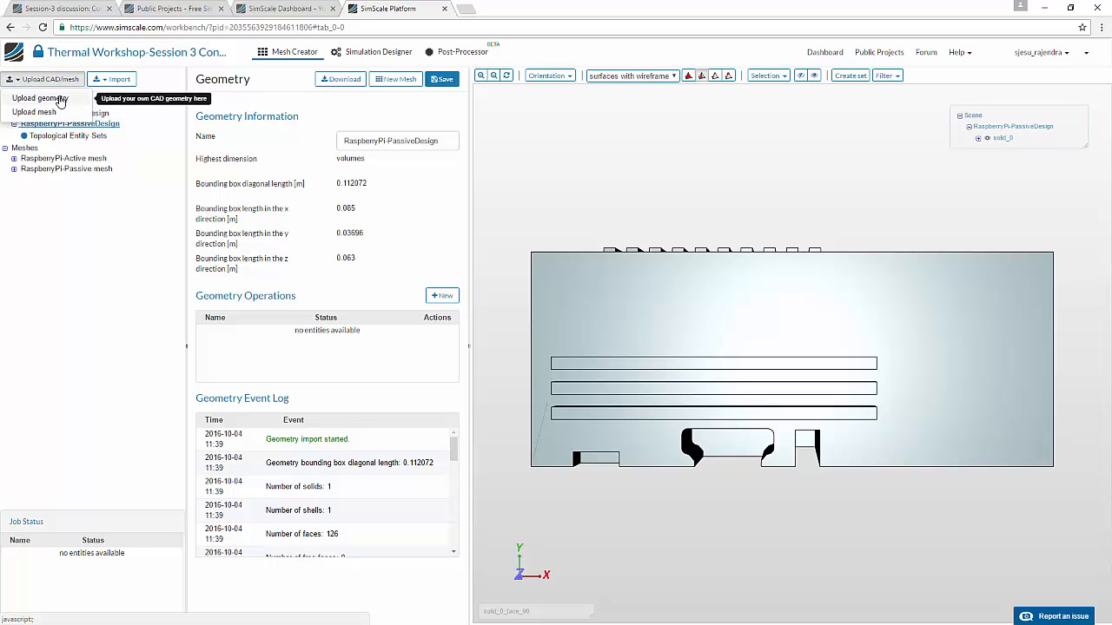
{"action": "left_click", "coordinate": [59, 99]}
{"action": "left_click", "coordinate": [653, 139]}
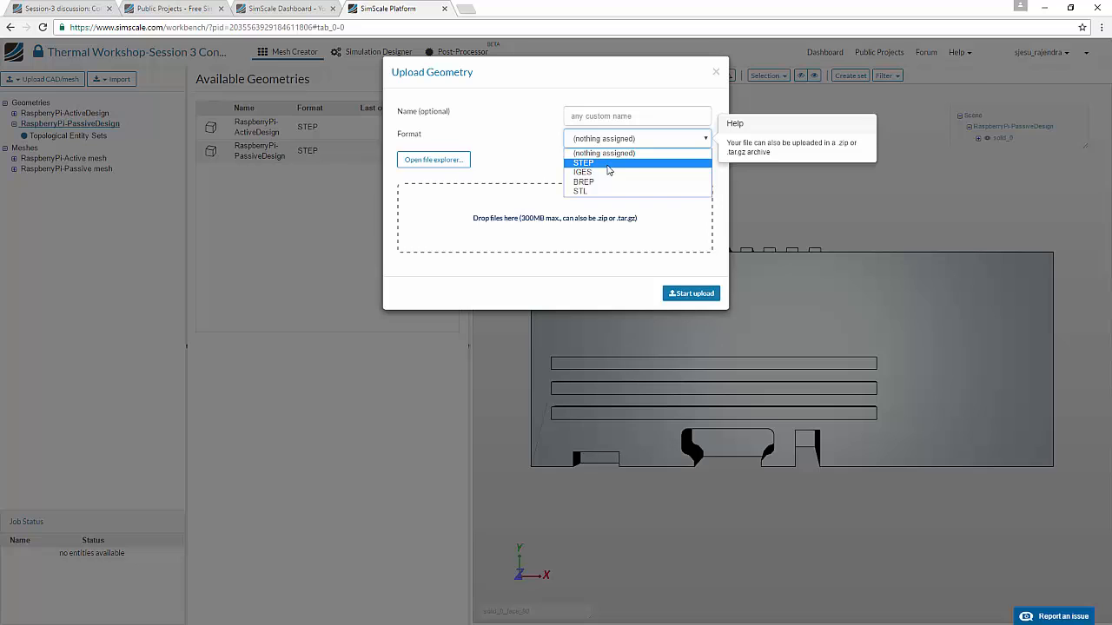
{"action": "left_click", "coordinate": [710, 73]}
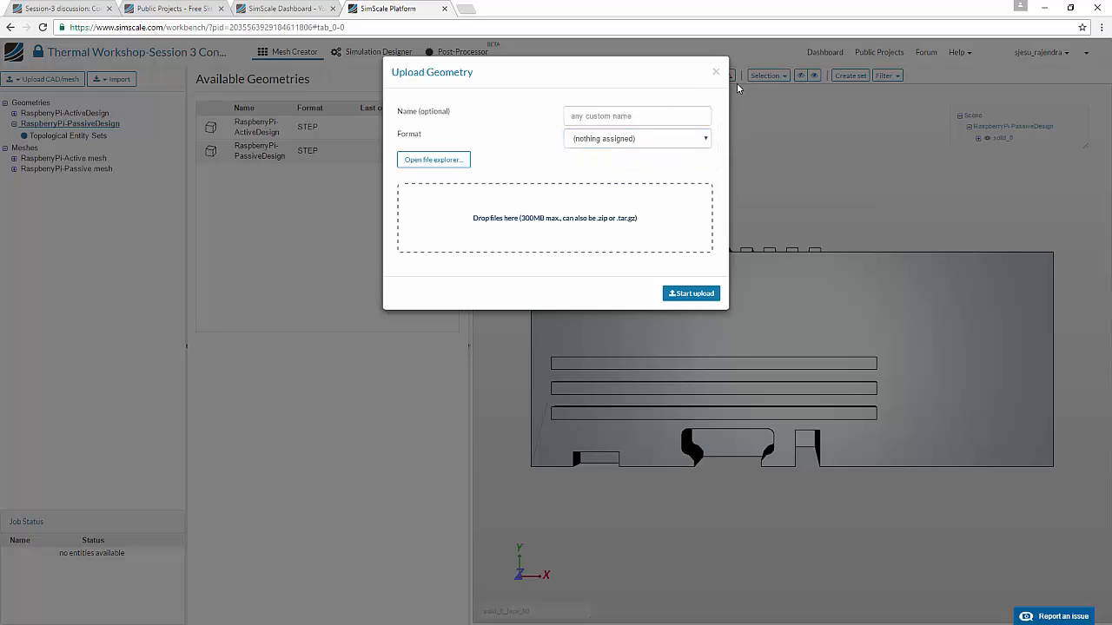
{"action": "left_click", "coordinate": [717, 73]}
Step: Check the Onshape import option, visit onshape.com in a new browser tab, and return to the workbench
{"action": "left_click", "coordinate": [121, 80]}
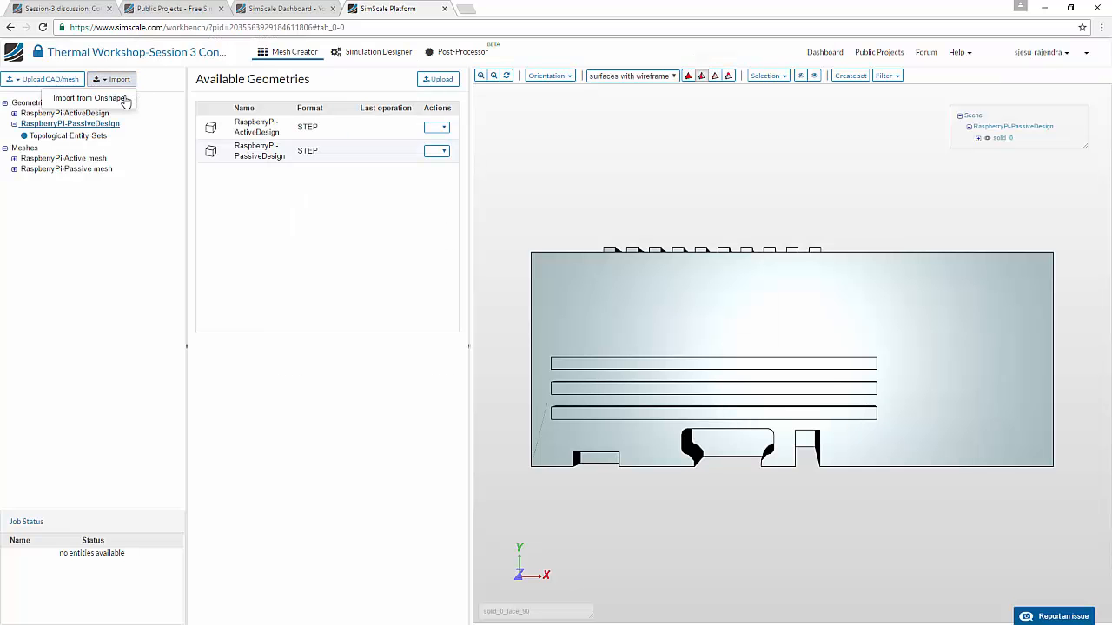
{"action": "left_click", "coordinate": [463, 9]}
{"action": "type", "text": "onsha"}
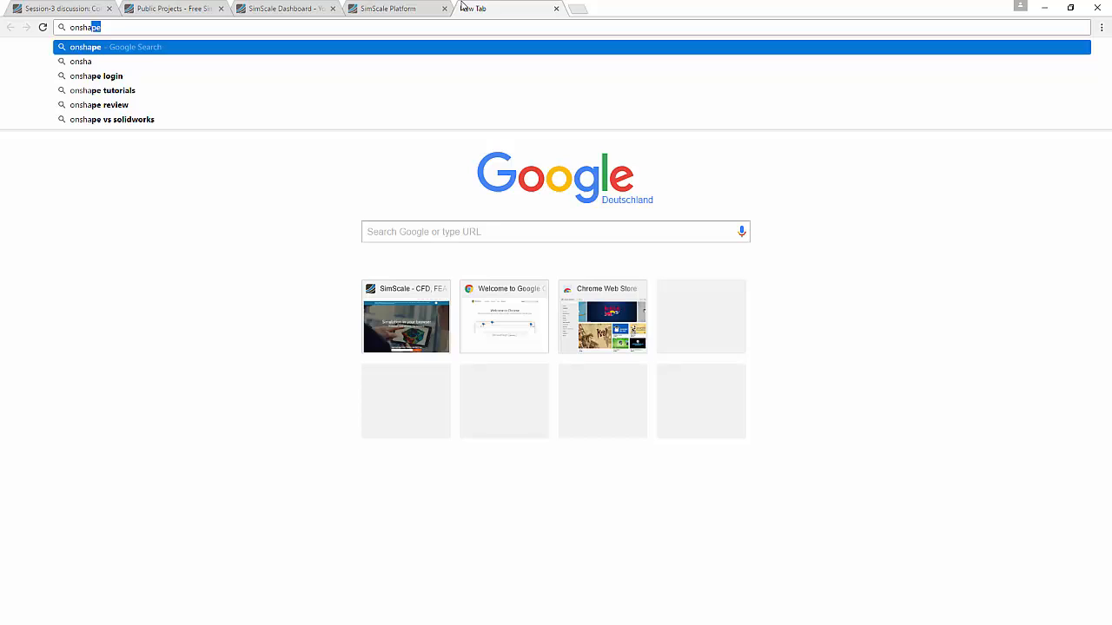
{"action": "key", "text": "ctrl+Return"}
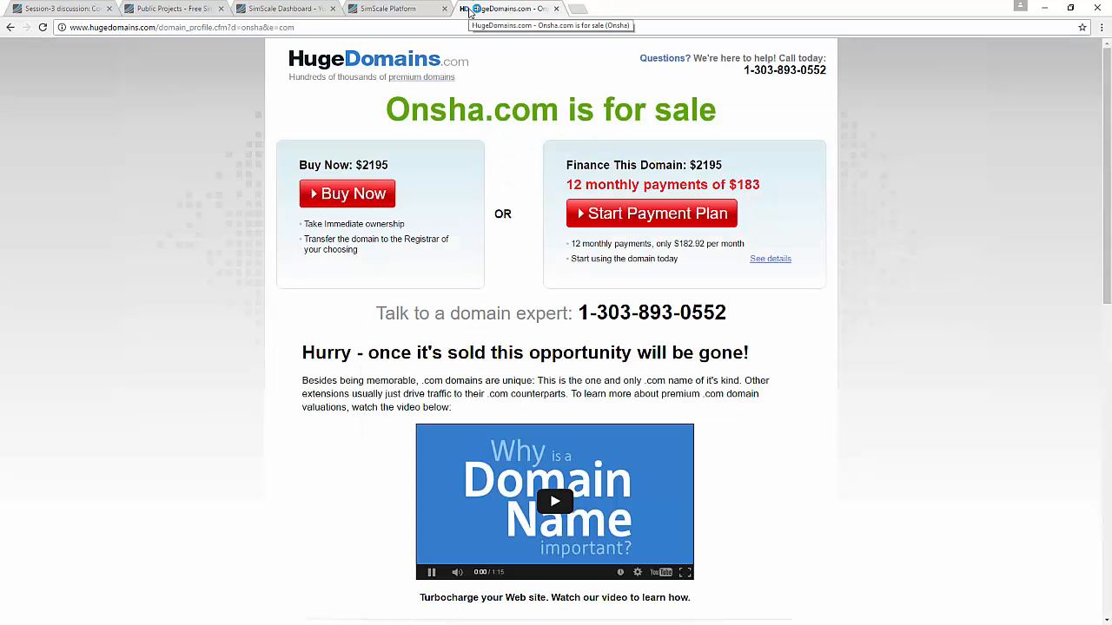
{"action": "key", "text": "ctrl+l"}
{"action": "type", "text": "onshape"}
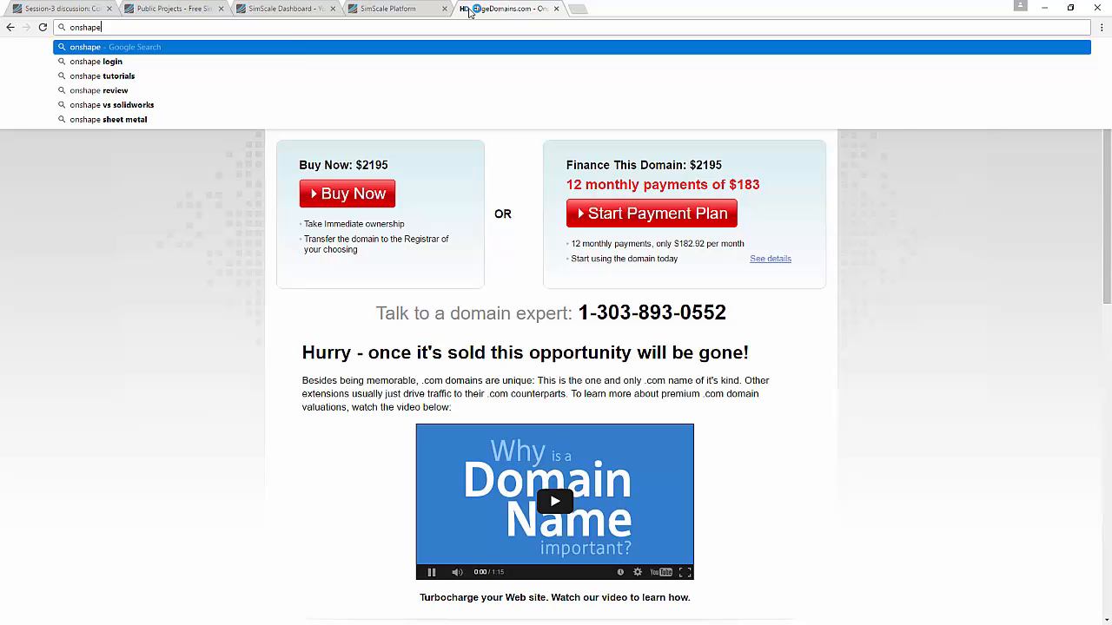
{"action": "key", "text": "ctrl+Return"}
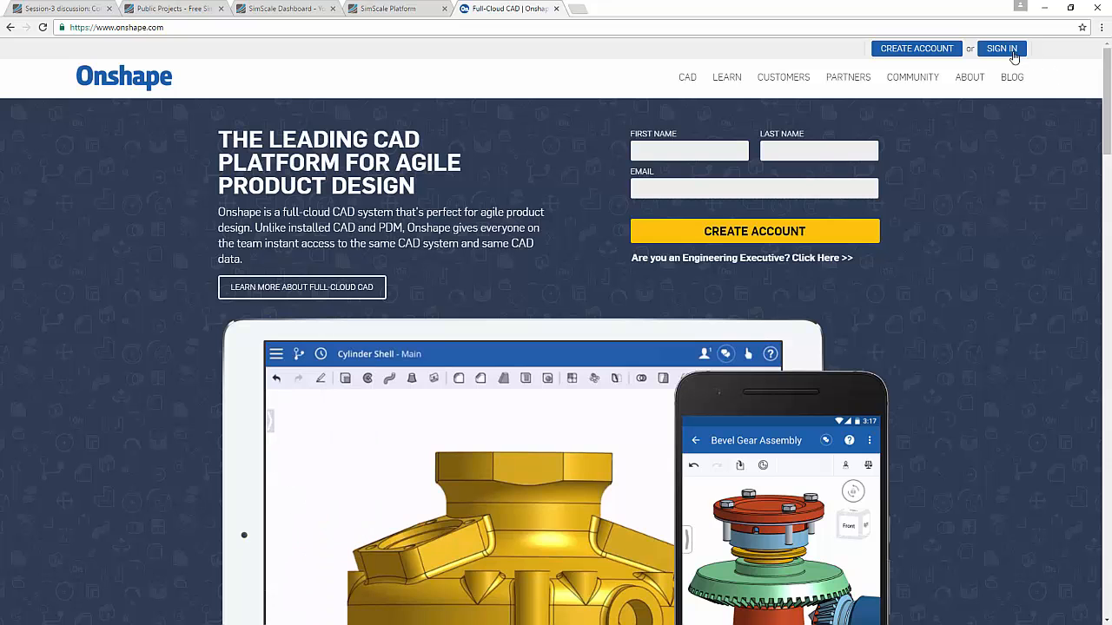
{"action": "left_click", "coordinate": [555, 8]}
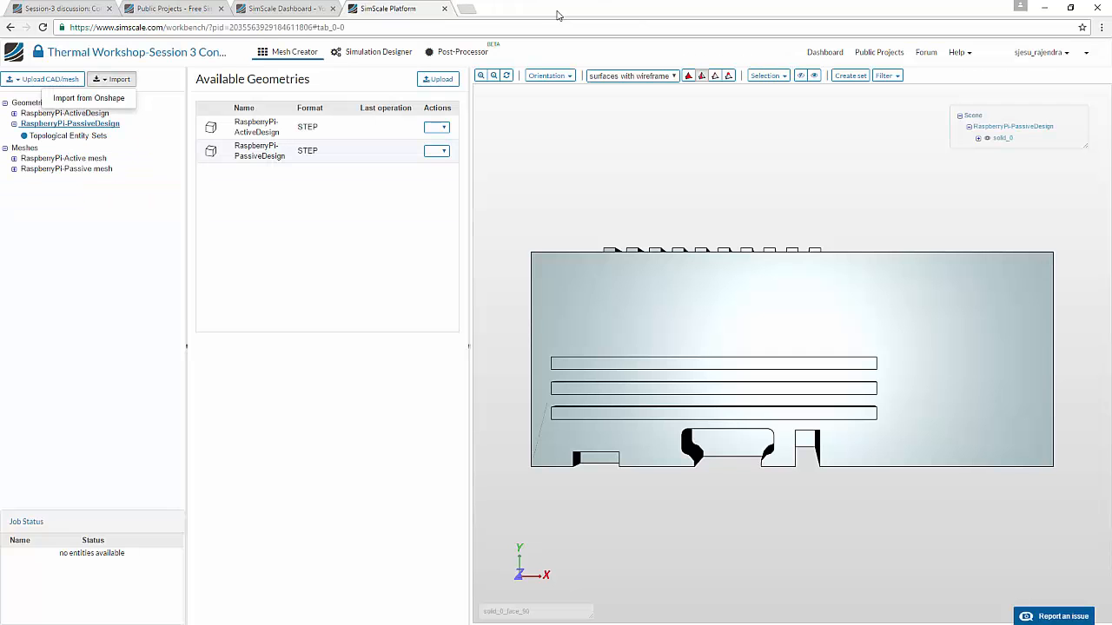
{"action": "left_click", "coordinate": [111, 82]}
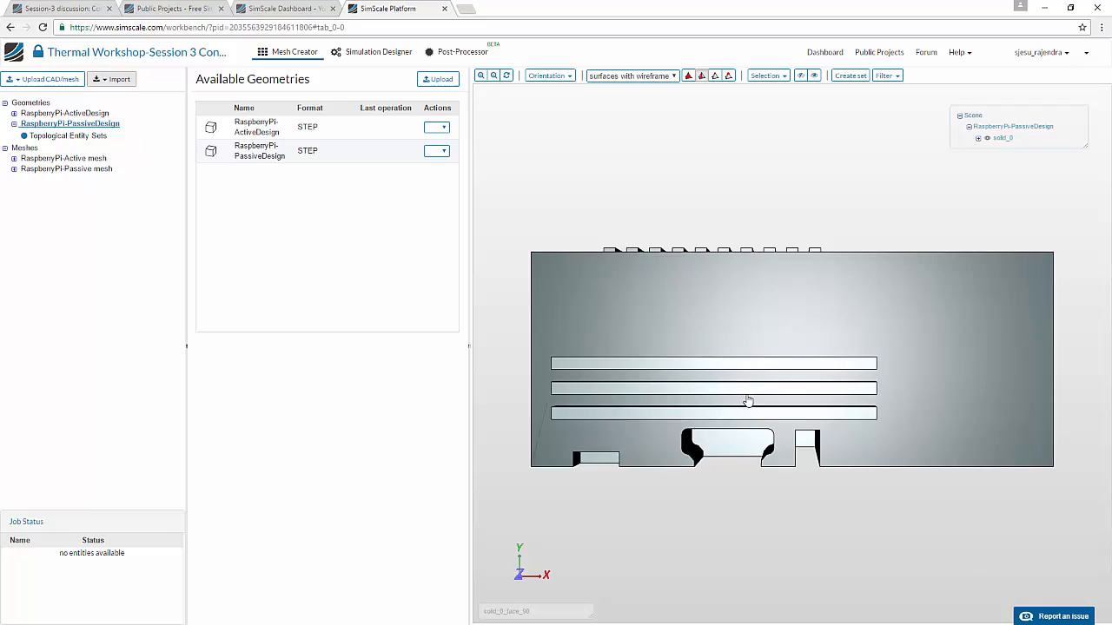
Step: Hide the top face and the two visible side faces of the RaspberryPi-PassiveDesign enclosure to expose its interior
{"action": "left_click_drag", "start_coordinate": [691, 308], "coordinate": [745, 372]}
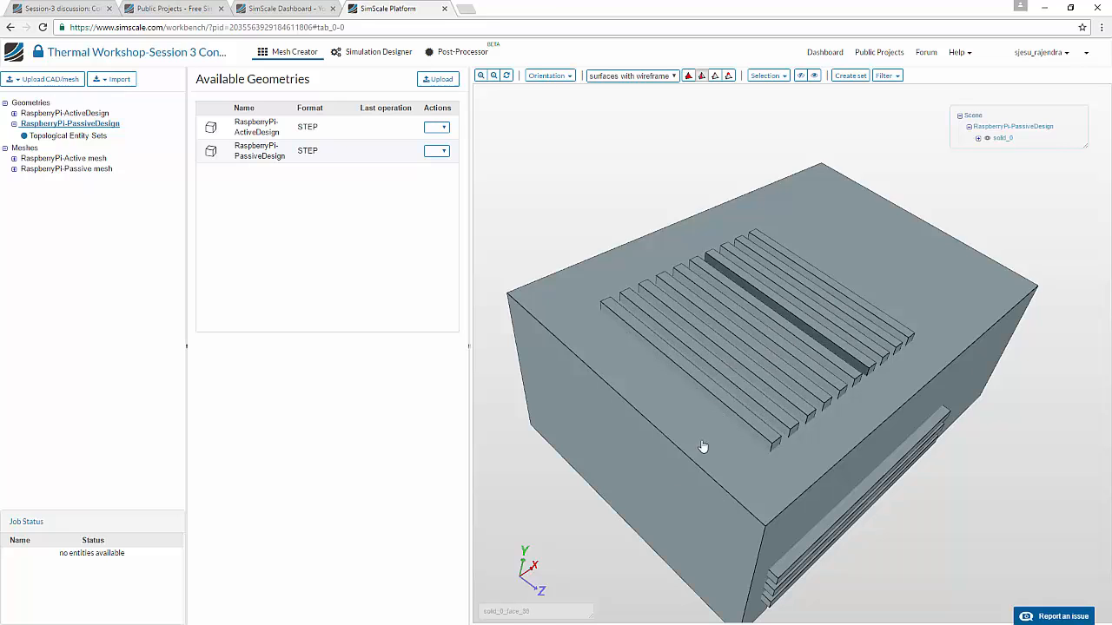
{"action": "left_click", "coordinate": [779, 512]}
{"action": "left_click", "coordinate": [786, 519]}
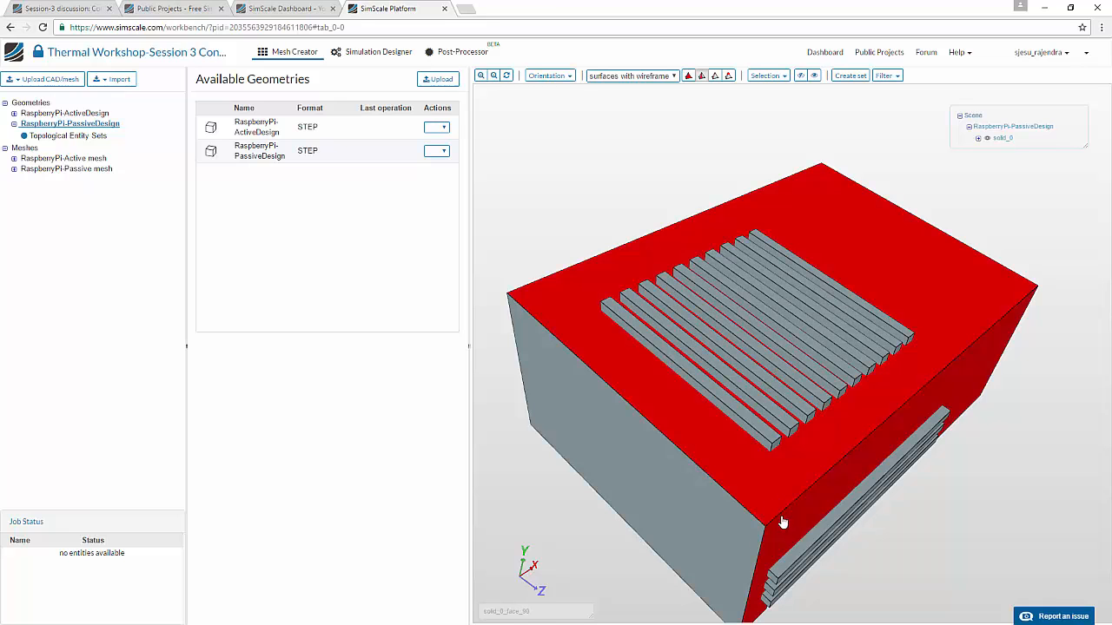
{"action": "left_click", "coordinate": [684, 556]}
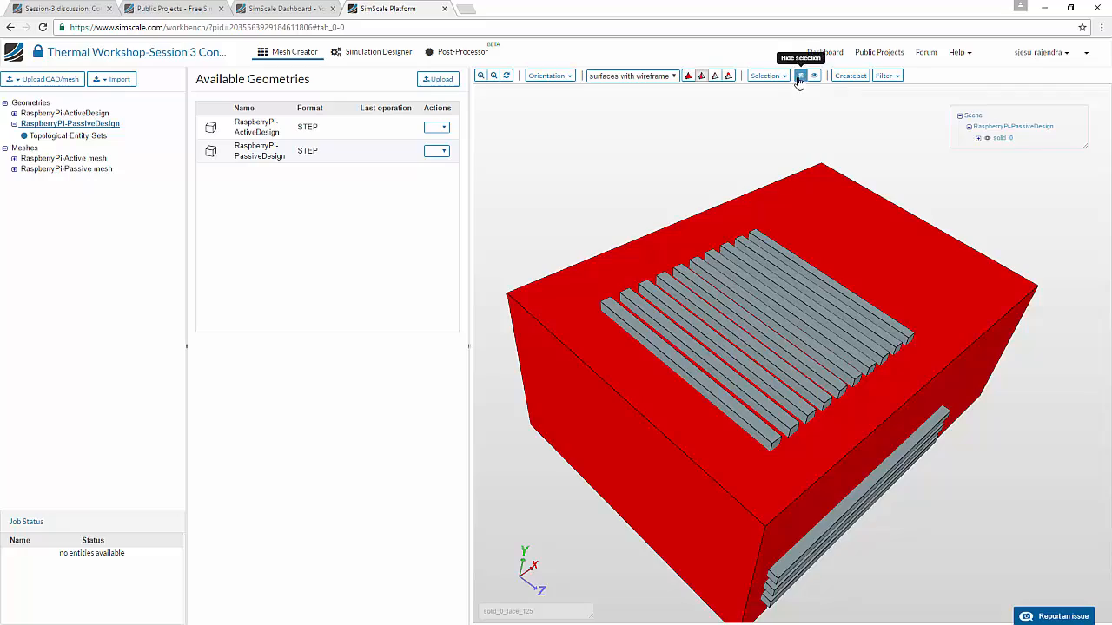
{"action": "left_click", "coordinate": [800, 76]}
Step: Highlight the top faces of the small and large square chips on the board inside the enclosure
{"action": "left_click_drag", "start_coordinate": [872, 281], "coordinate": [800, 238]}
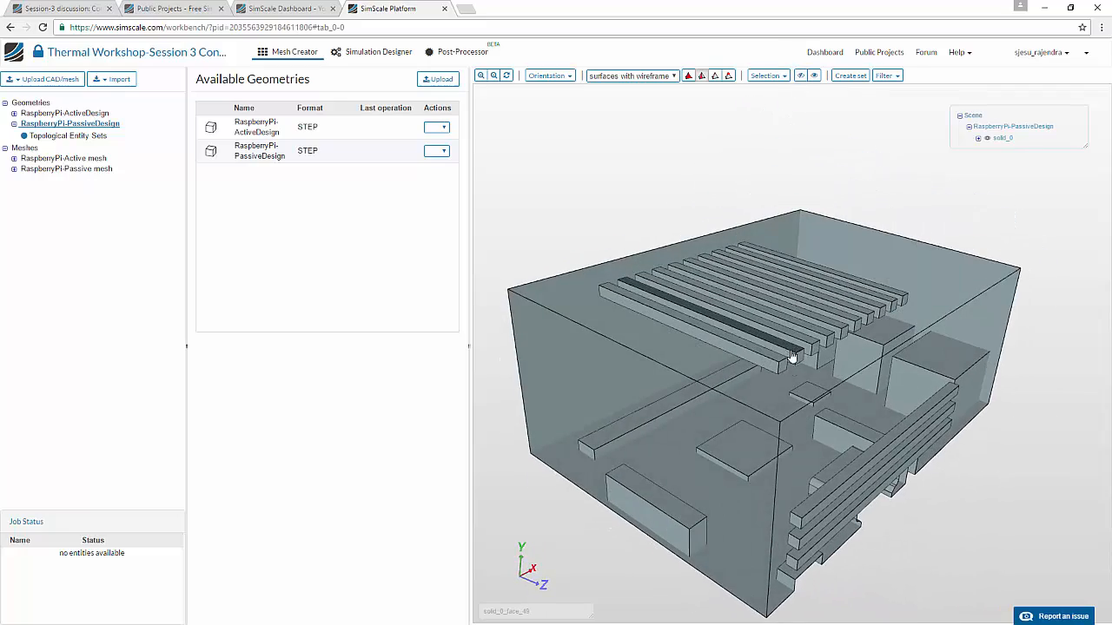
{"action": "left_click", "coordinate": [806, 397]}
{"action": "left_click", "coordinate": [770, 450]}
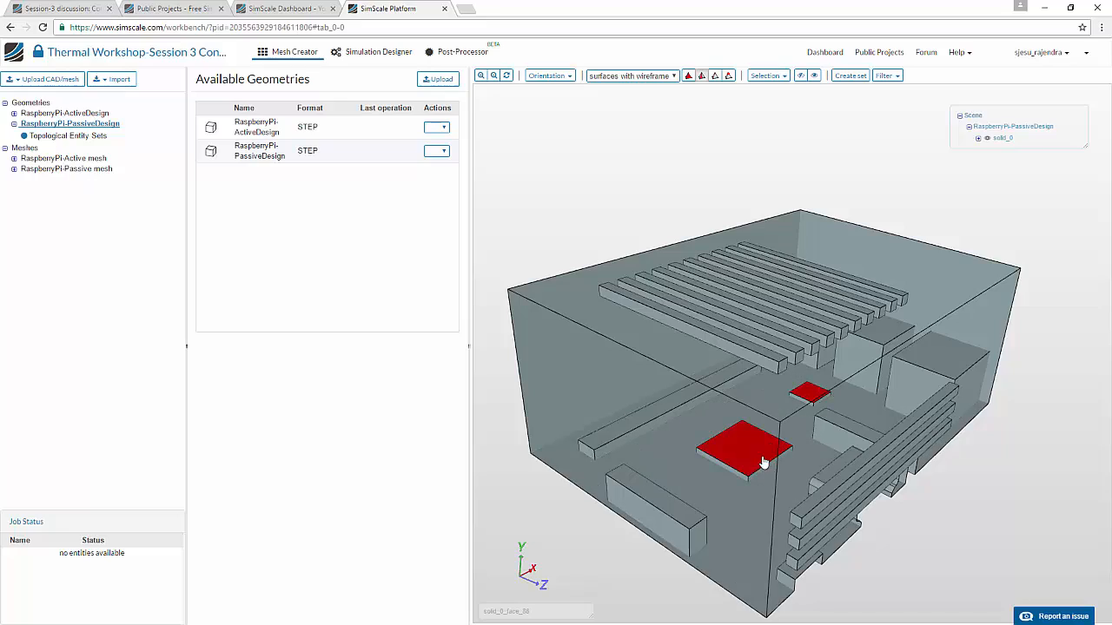
{"action": "left_click_drag", "start_coordinate": [774, 467], "coordinate": [764, 491]}
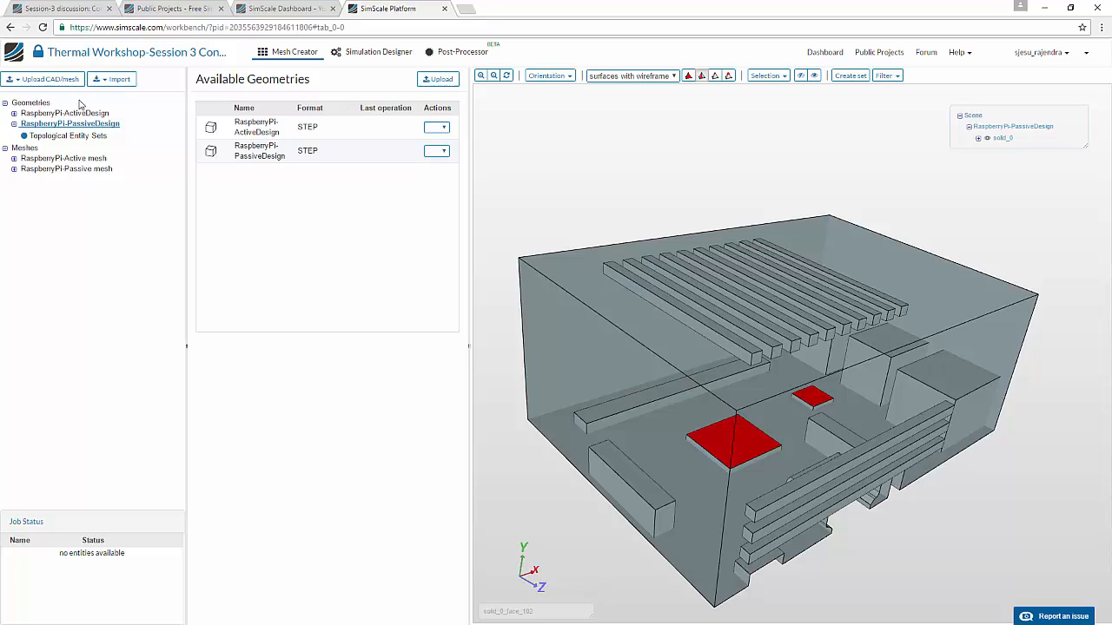
Step: Create a new mesh from the RaspberryPi-PassiveDesign geometry with the operation type Hex-dominant parametric (only CFD)
{"action": "left_click", "coordinate": [41, 125]}
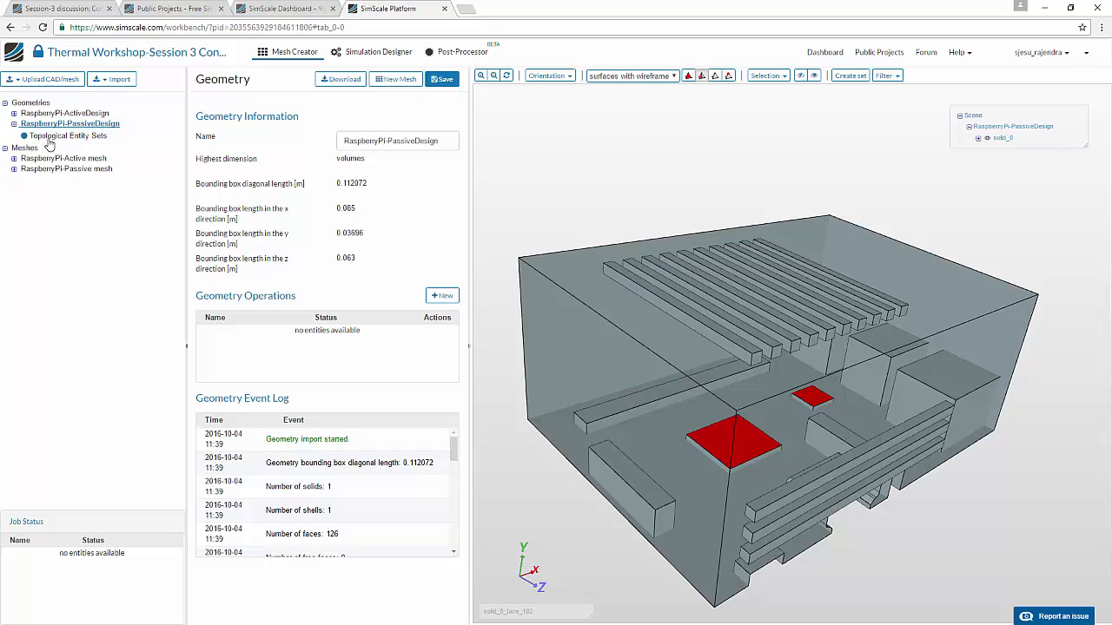
{"action": "left_click", "coordinate": [397, 80]}
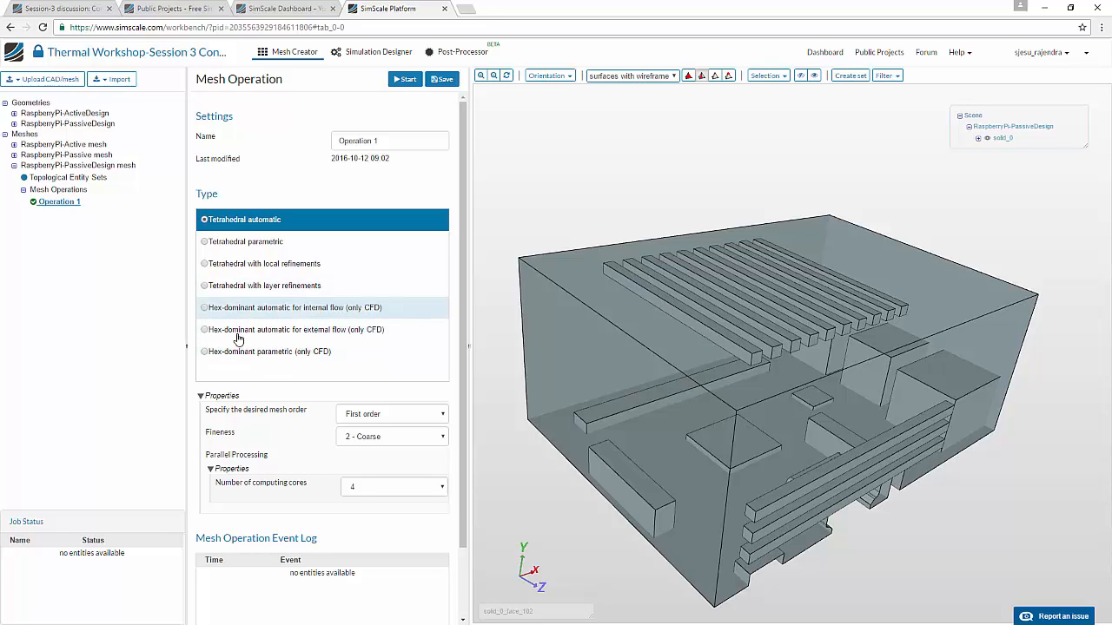
{"action": "left_click", "coordinate": [277, 352]}
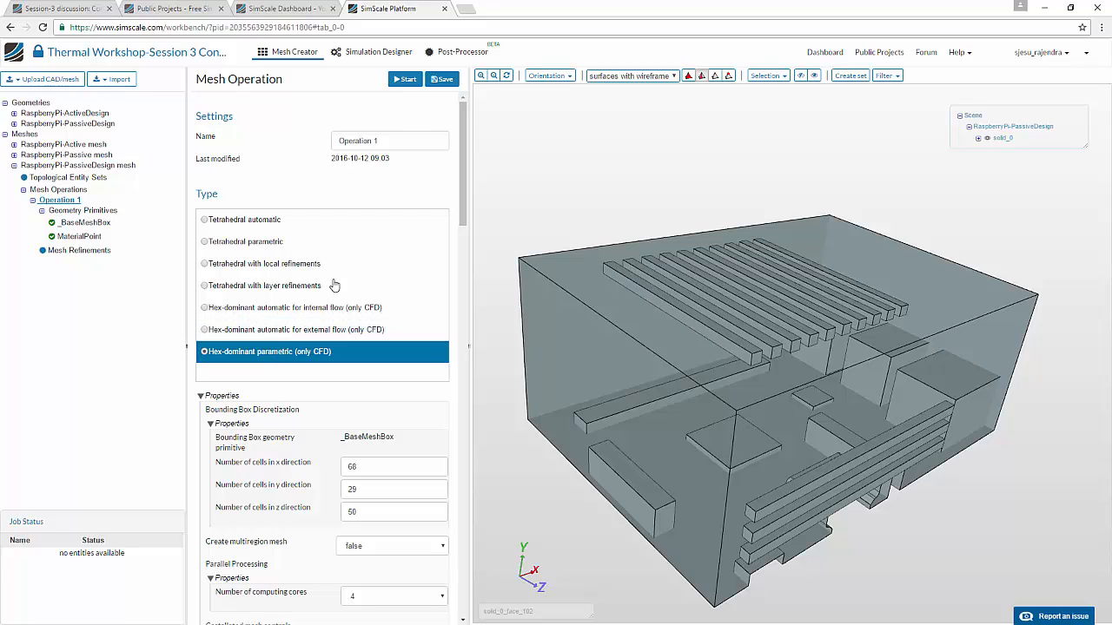
Step: Examine the settings of the existing Hex-Dominant-param operation under the RaspberryPi-Passive mesh
{"action": "left_click", "coordinate": [14, 166]}
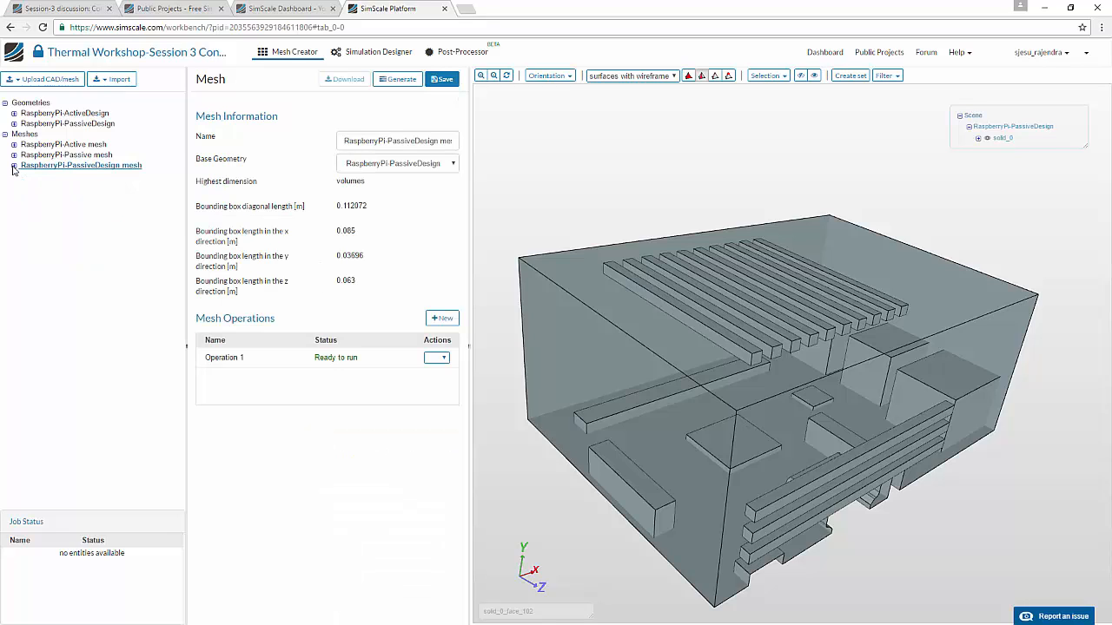
{"action": "left_click", "coordinate": [14, 156]}
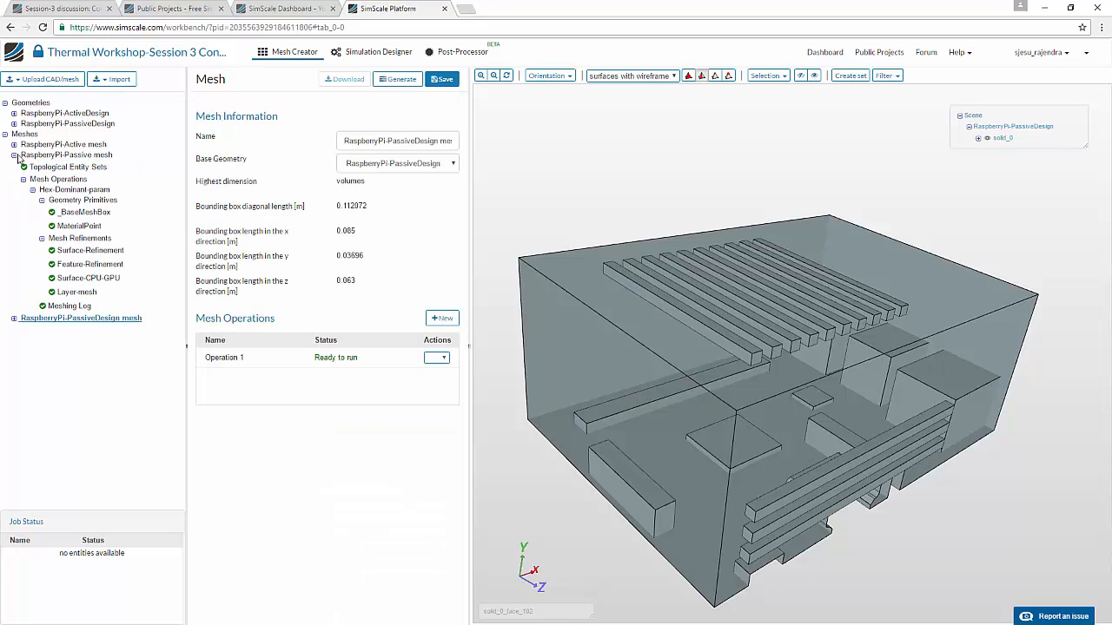
{"action": "left_click", "coordinate": [61, 180]}
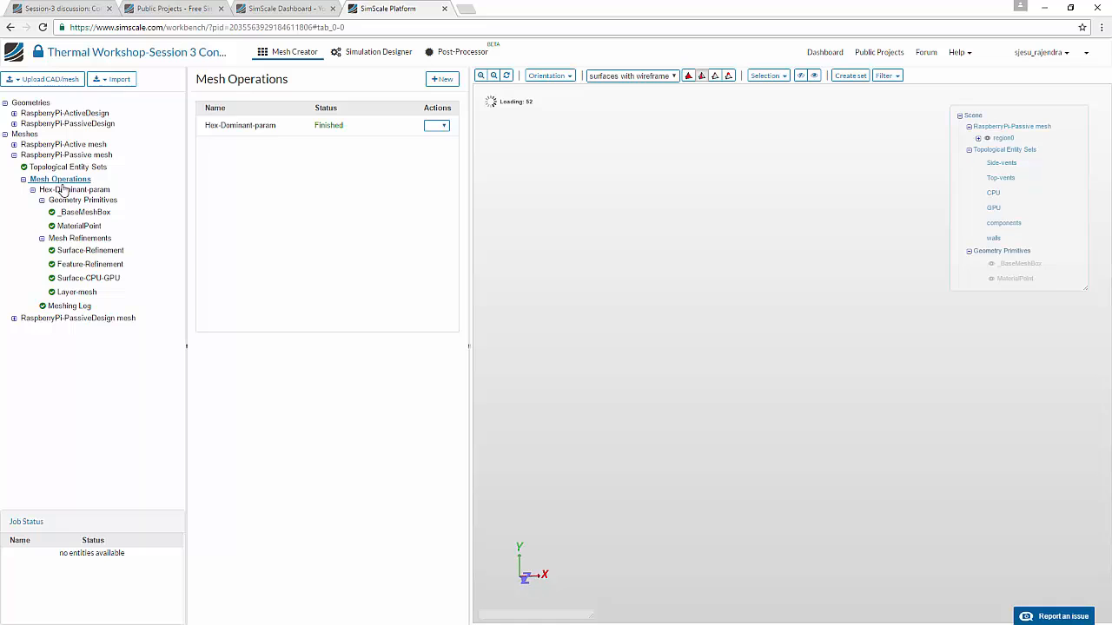
{"action": "left_click", "coordinate": [62, 190]}
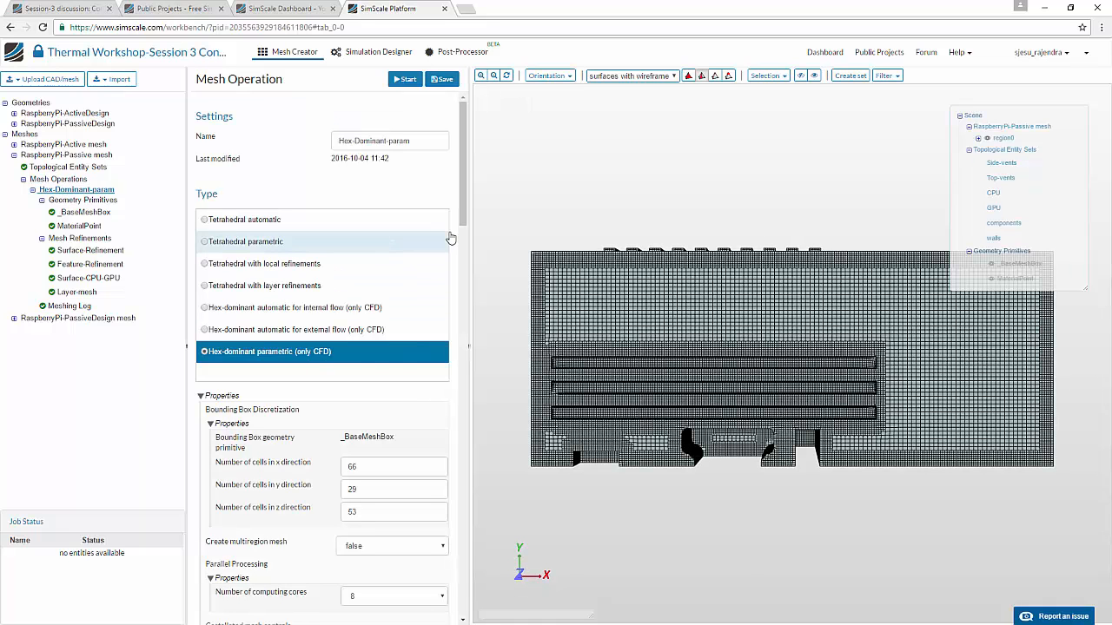
{"action": "left_click_drag", "start_coordinate": [461, 223], "coordinate": [461, 271]}
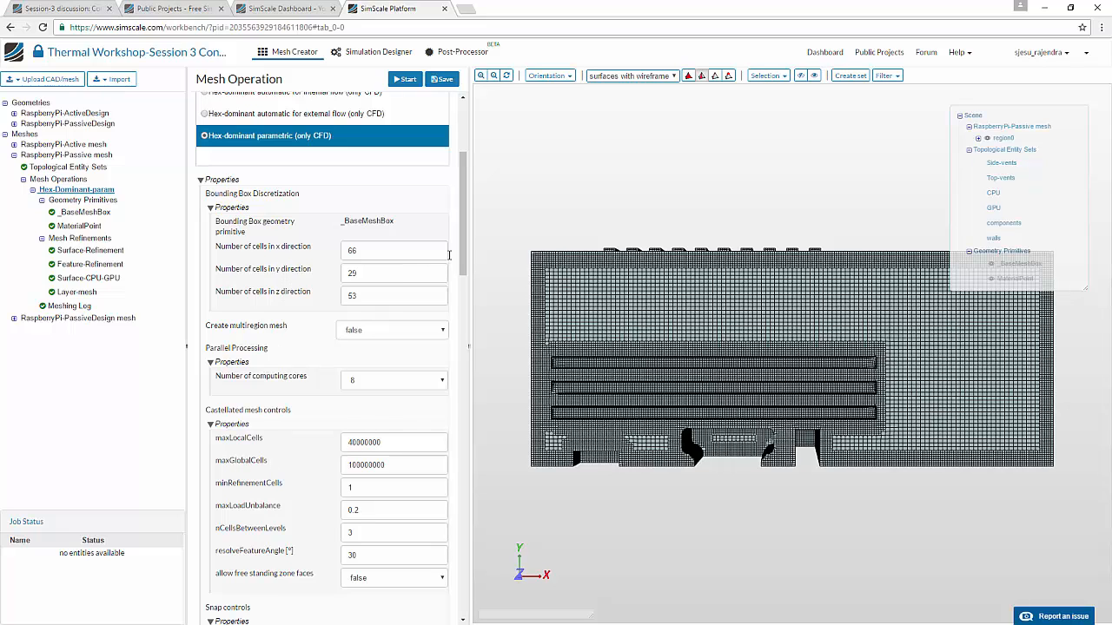
{"action": "left_click_drag", "start_coordinate": [461, 260], "coordinate": [464, 471]}
{"action": "left_click_drag", "start_coordinate": [460, 603], "coordinate": [449, 218]}
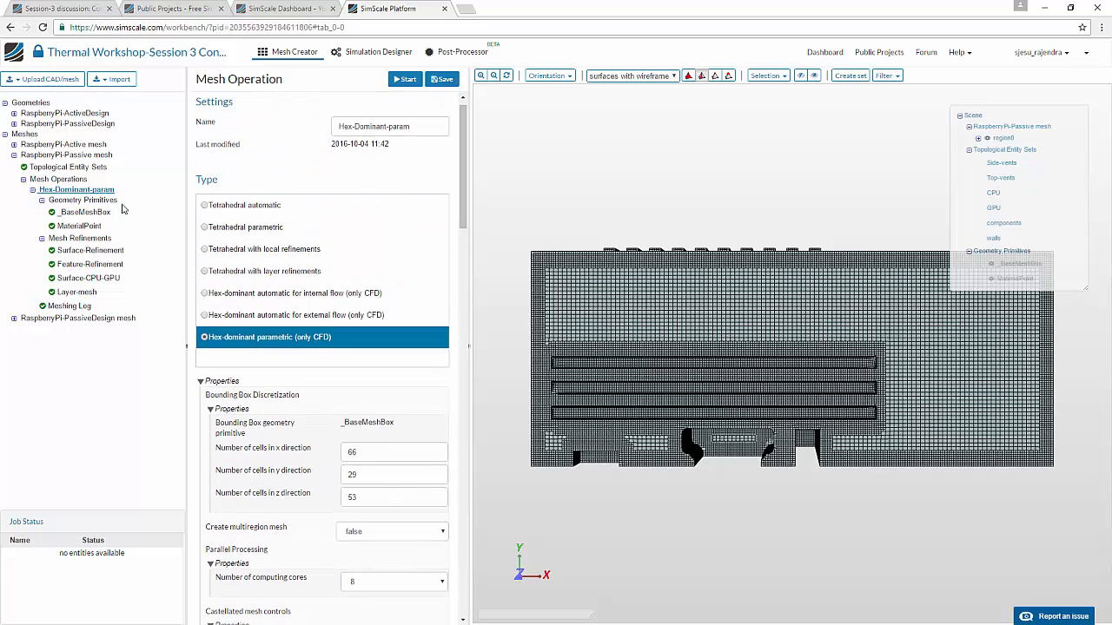
Step: Show the _BaseMeshBox of the RaspberryPi-Passive mesh and examine how it encloses the mesh from several angles
{"action": "left_click", "coordinate": [85, 213]}
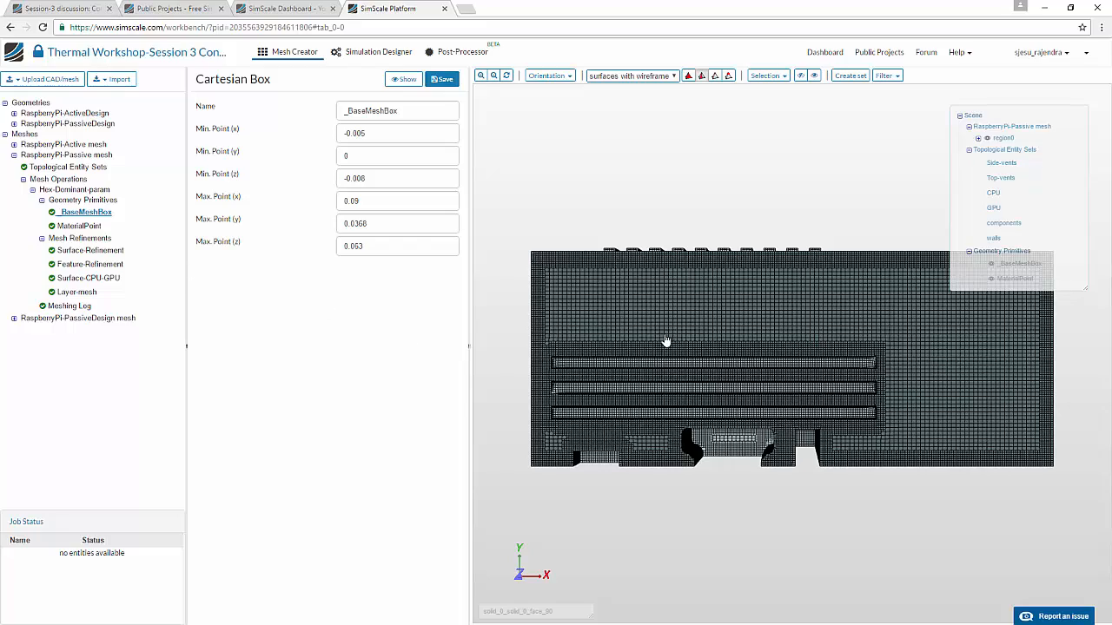
{"action": "left_click", "coordinate": [405, 79]}
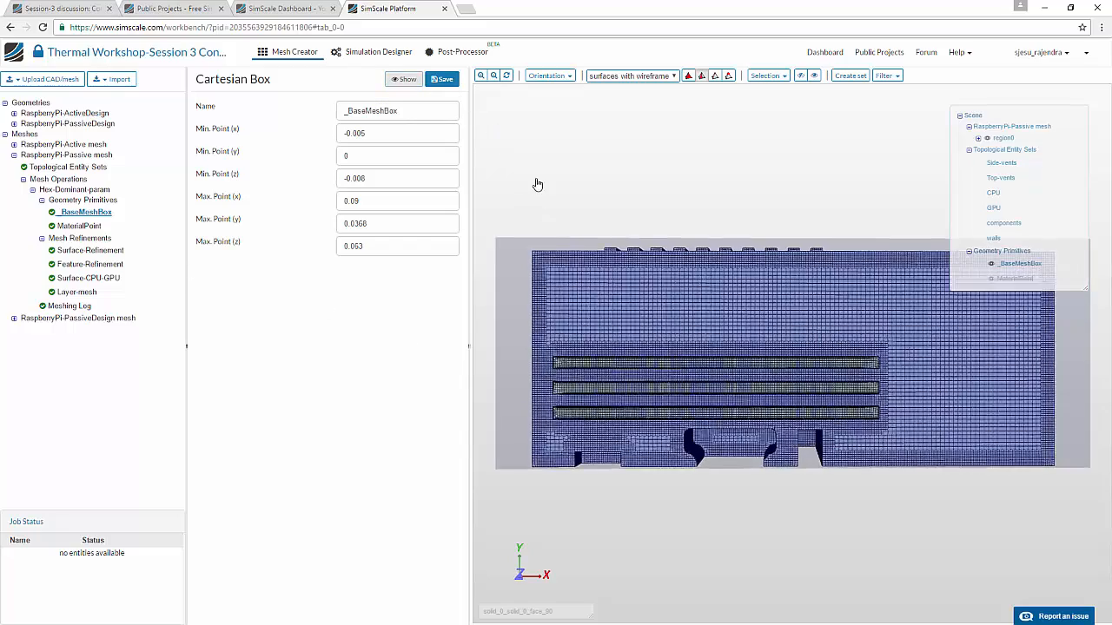
{"action": "left_click_drag", "start_coordinate": [533, 182], "coordinate": [645, 307]}
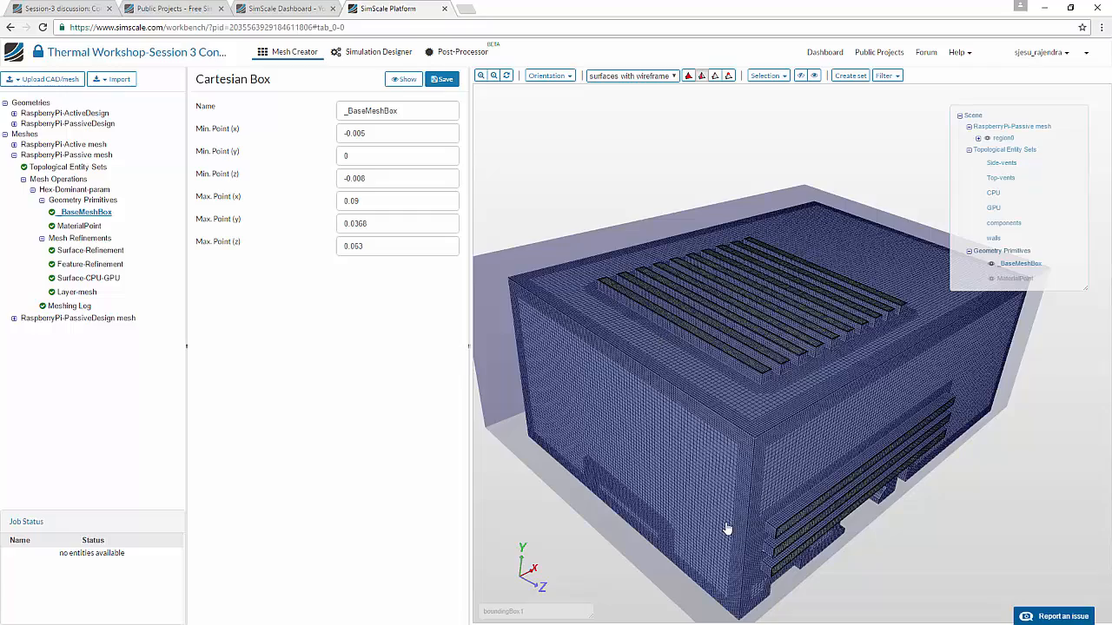
{"action": "mouse_move", "coordinate": [831, 320]}
{"action": "left_mouse_down"}
{"action": "mouse_move", "coordinate": [859, 315]}
{"action": "mouse_move", "coordinate": [812, 324]}
{"action": "left_mouse_up"}
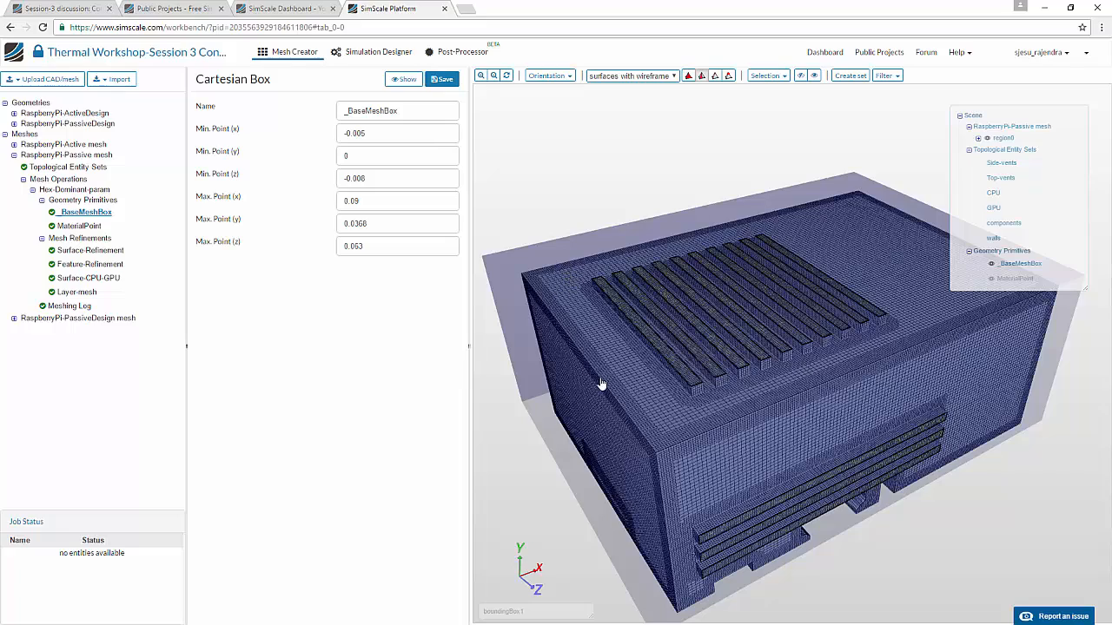
{"action": "mouse_move", "coordinate": [792, 550]}
{"action": "left_mouse_down"}
{"action": "mouse_move", "coordinate": [831, 554]}
{"action": "mouse_move", "coordinate": [782, 539]}
{"action": "left_mouse_up"}
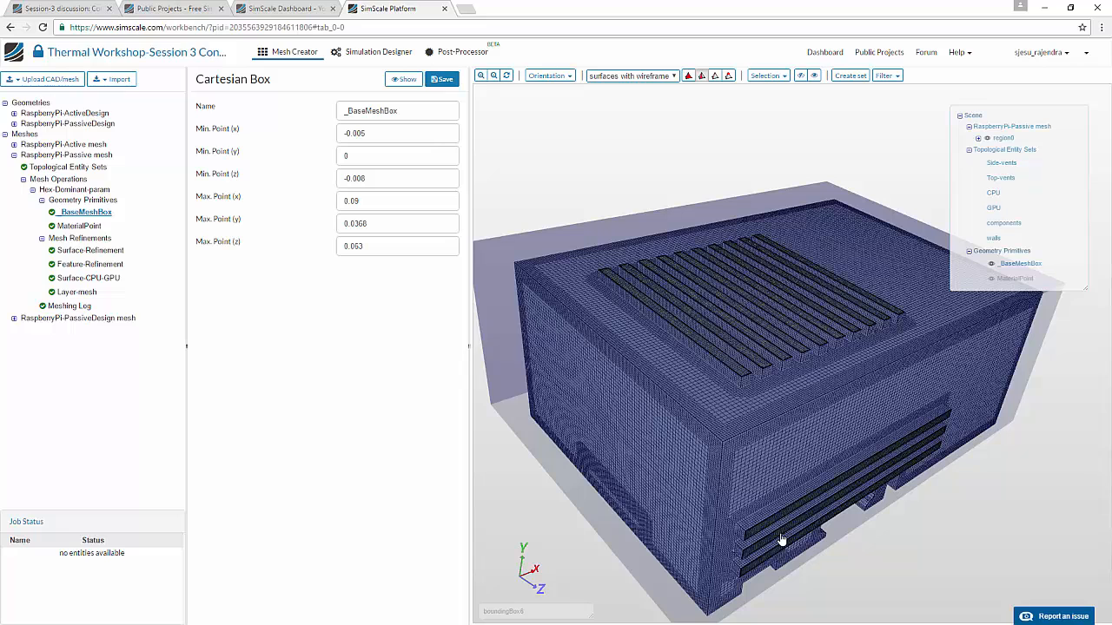
{"action": "scroll", "coordinate": [885, 580], "scroll_direction": "down", "scroll_amount": 3}
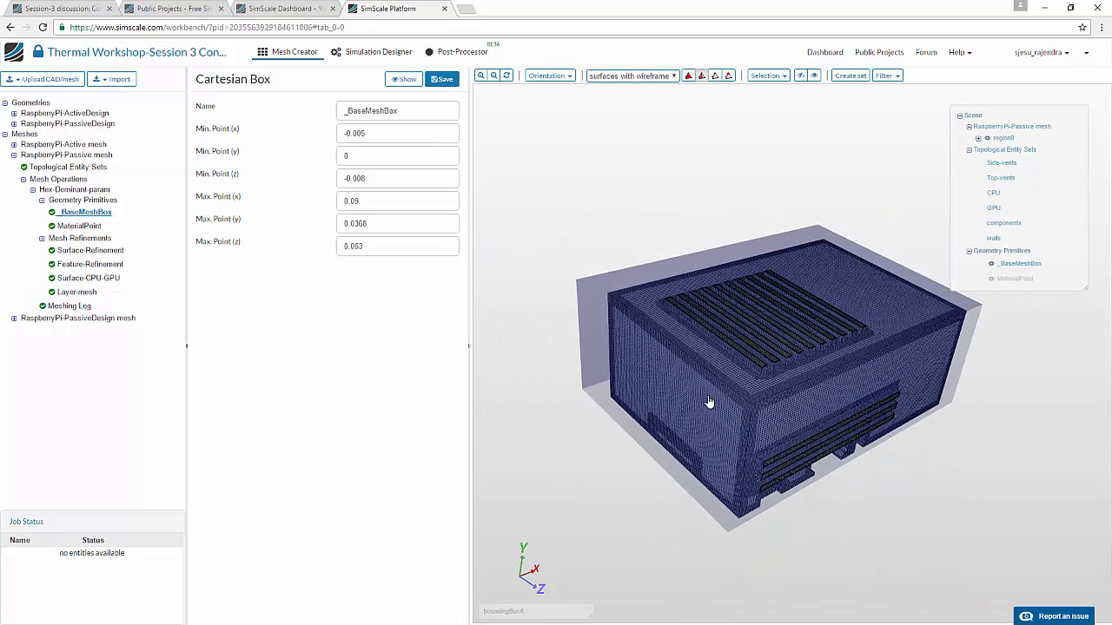
{"action": "left_click_drag", "start_coordinate": [683, 449], "coordinate": [700, 519]}
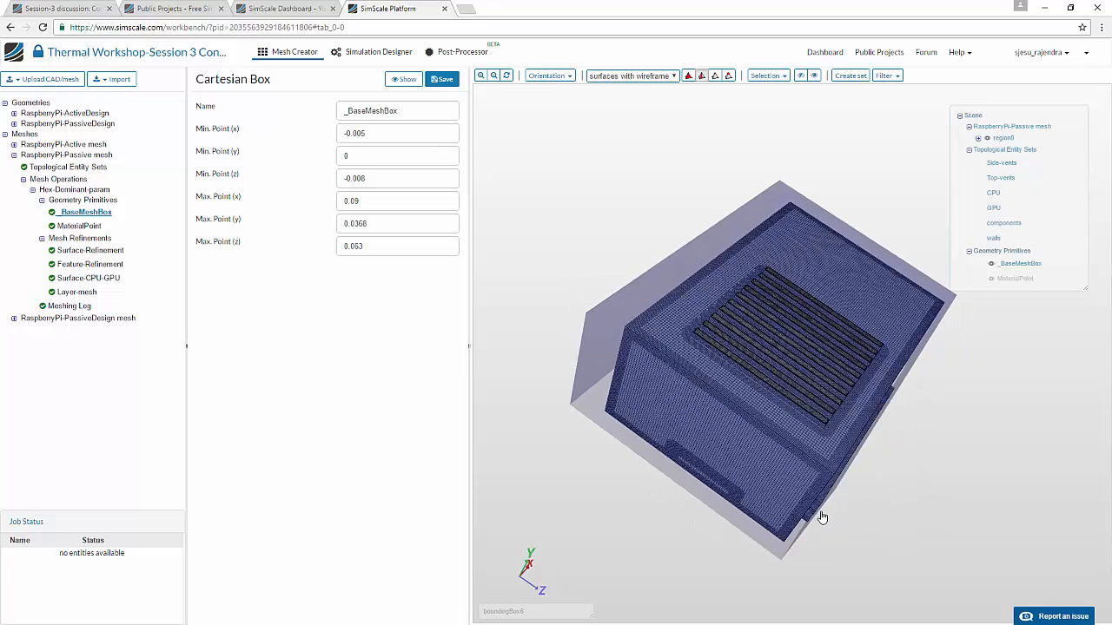
Step: Set the Min. Point (z) of _BaseMeshBox to 0.04 and save it, checking which part of the mesh the box covers
{"action": "left_click", "coordinate": [410, 184]}
{"action": "key", "text": "BackSpace"}
{"action": "key", "text": "BackSpace"}
{"action": "key", "text": "BackSpace"}
{"action": "key", "text": "BackSpace"}
{"action": "key", "text": "BackSpace"}
{"action": "type", "text": "0"}
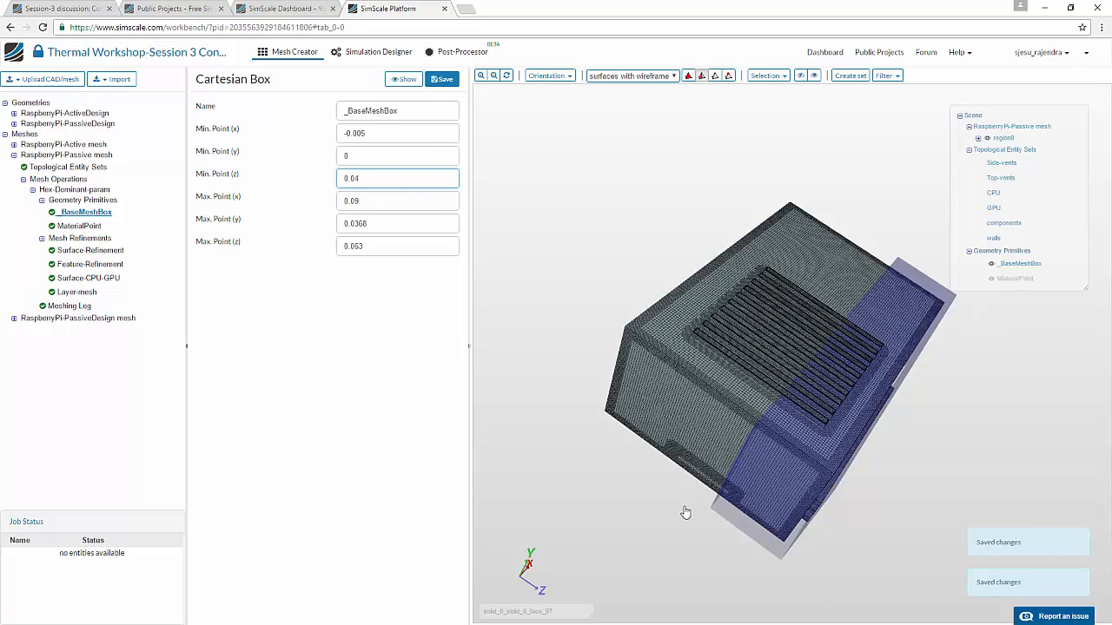
{"action": "left_click_drag", "start_coordinate": [684, 516], "coordinate": [723, 521]}
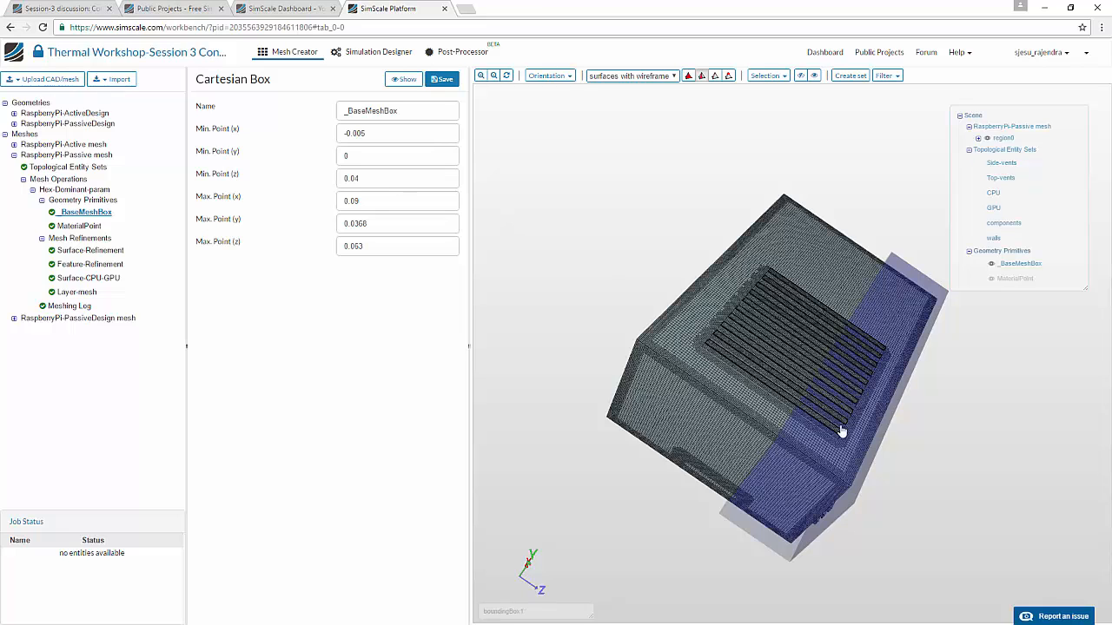
{"action": "left_click_drag", "start_coordinate": [843, 426], "coordinate": [737, 432]}
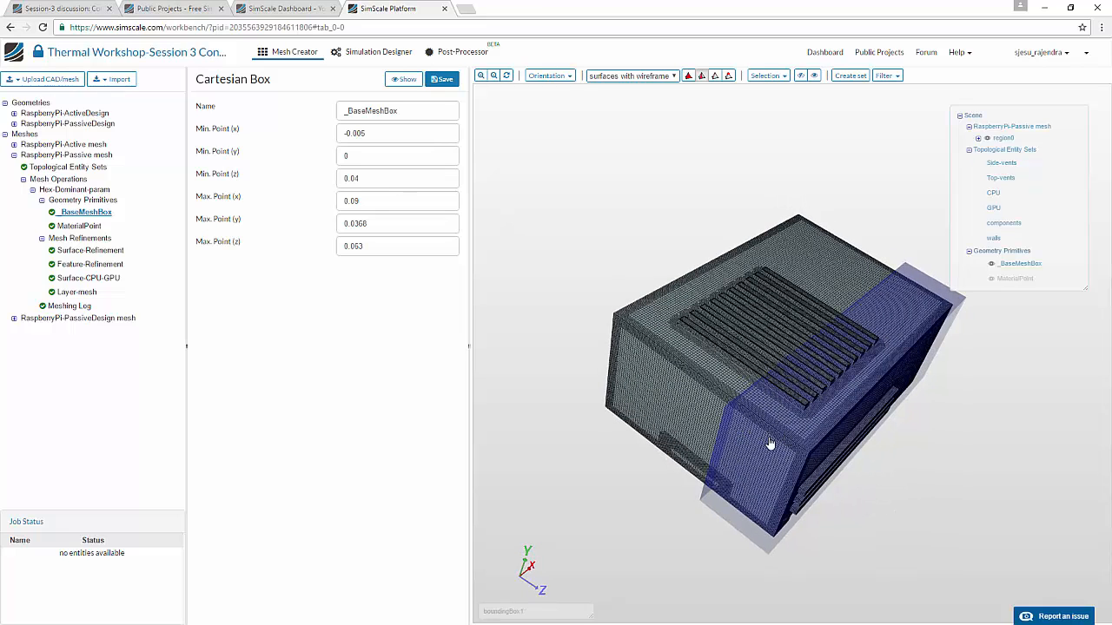
Step: Review the MaterialPoint coordinates and inspect the RaspberryPi-PassiveDesign geometry from below and from the side
{"action": "left_click", "coordinate": [80, 226]}
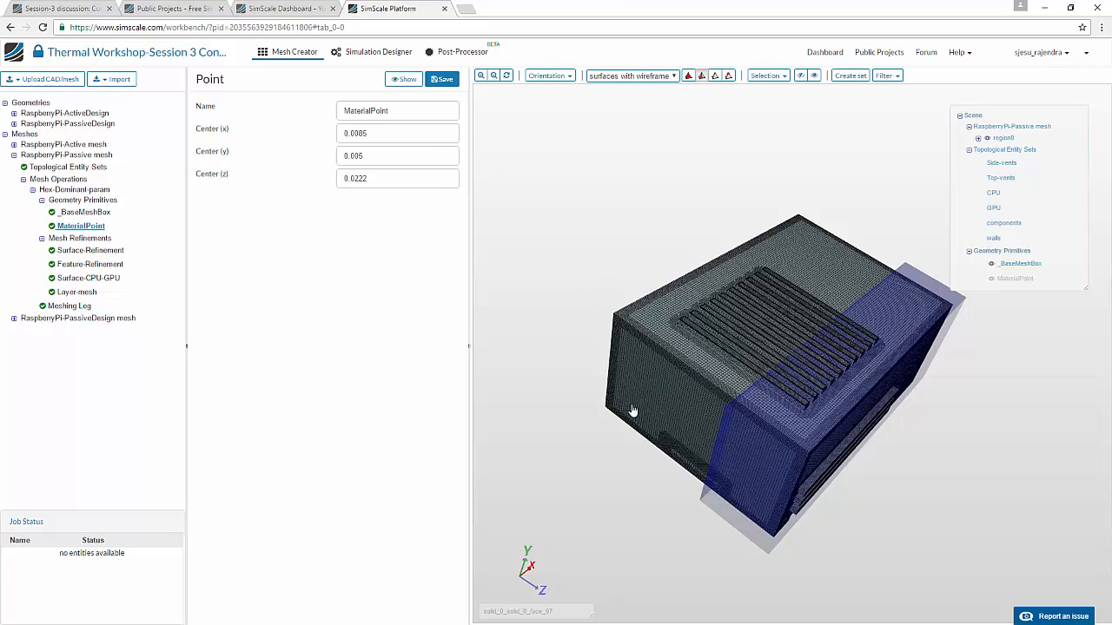
{"action": "left_click_drag", "start_coordinate": [582, 412], "coordinate": [558, 403]}
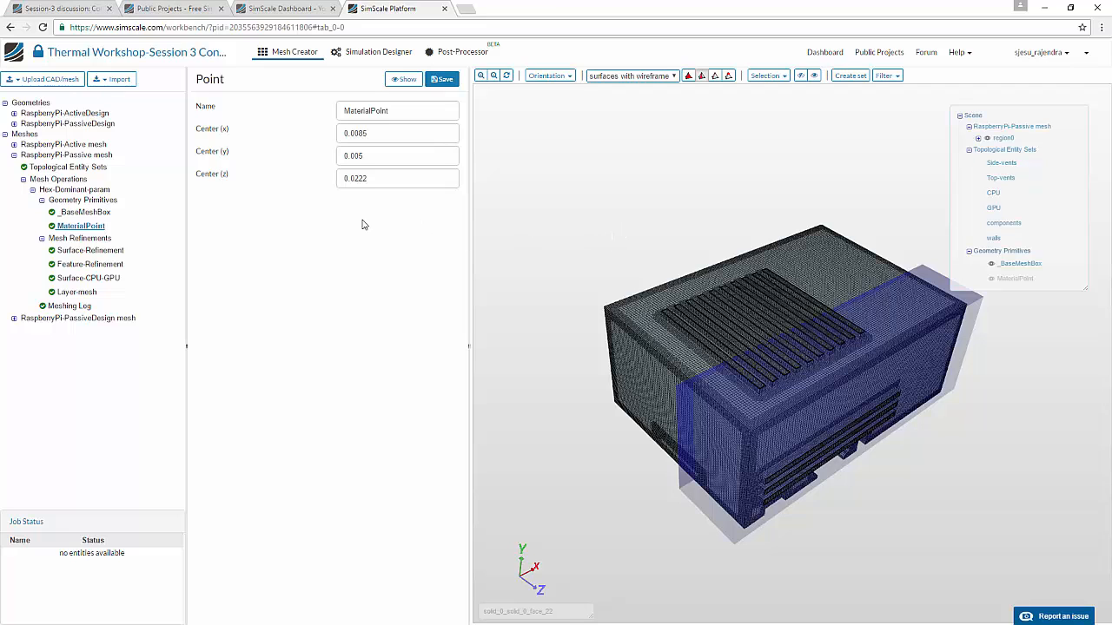
{"action": "left_click", "coordinate": [54, 125]}
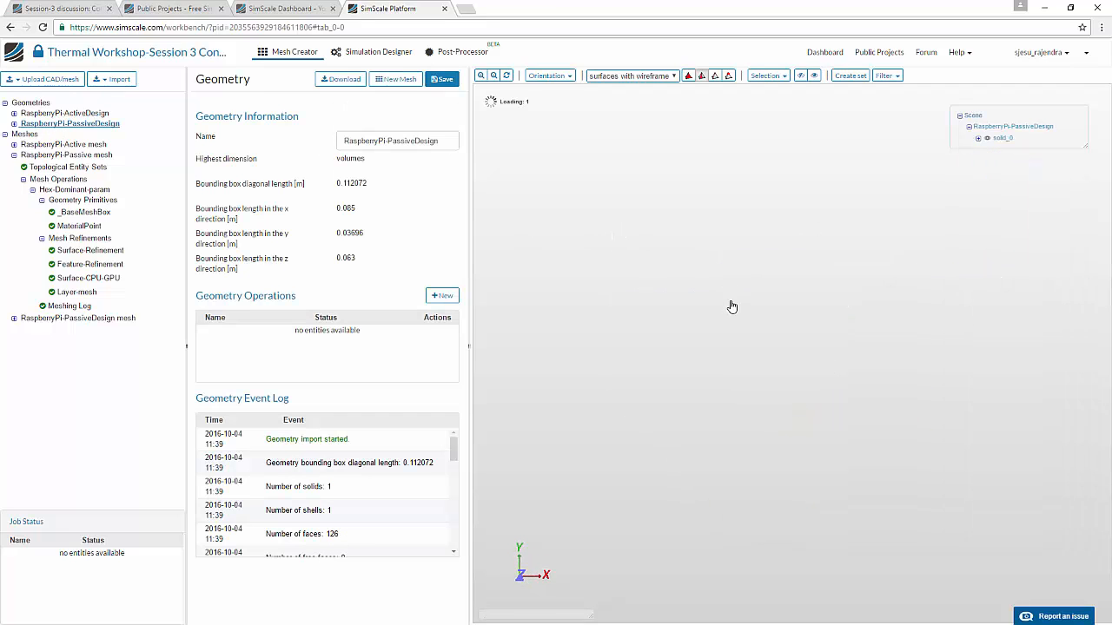
{"action": "left_click_drag", "start_coordinate": [656, 338], "coordinate": [761, 300]}
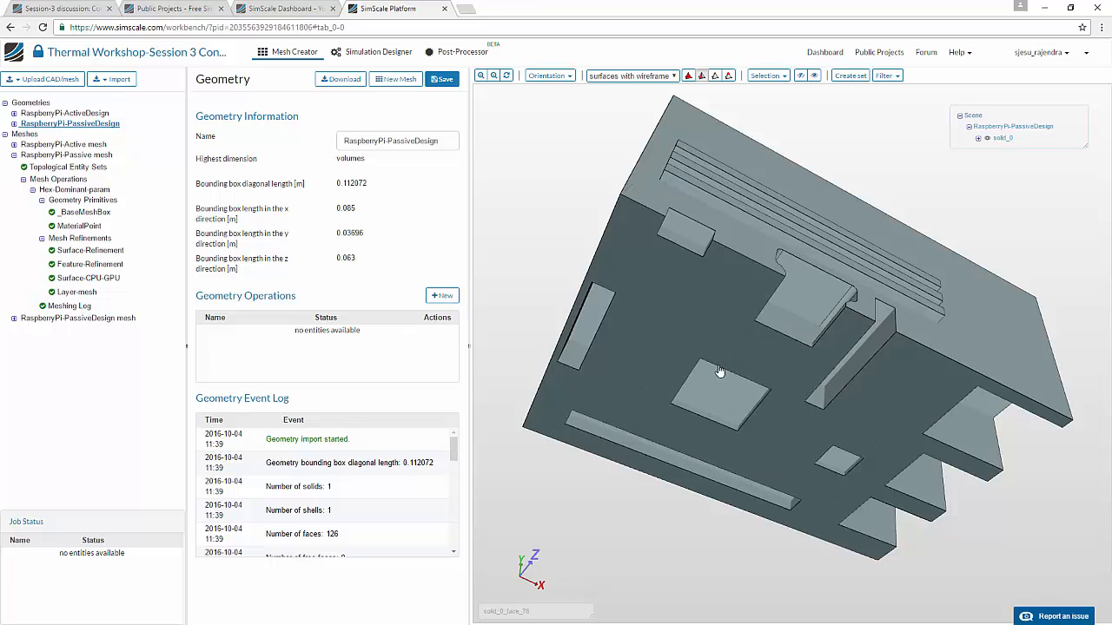
{"action": "left_click_drag", "start_coordinate": [712, 358], "coordinate": [745, 483]}
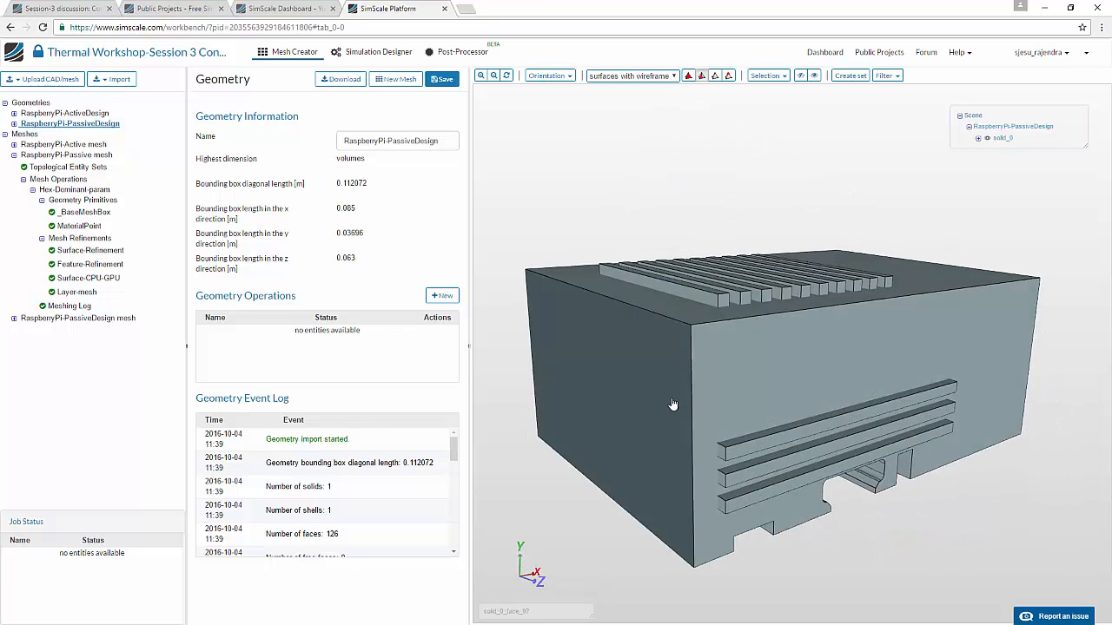
{"action": "left_click_drag", "start_coordinate": [675, 427], "coordinate": [679, 476]}
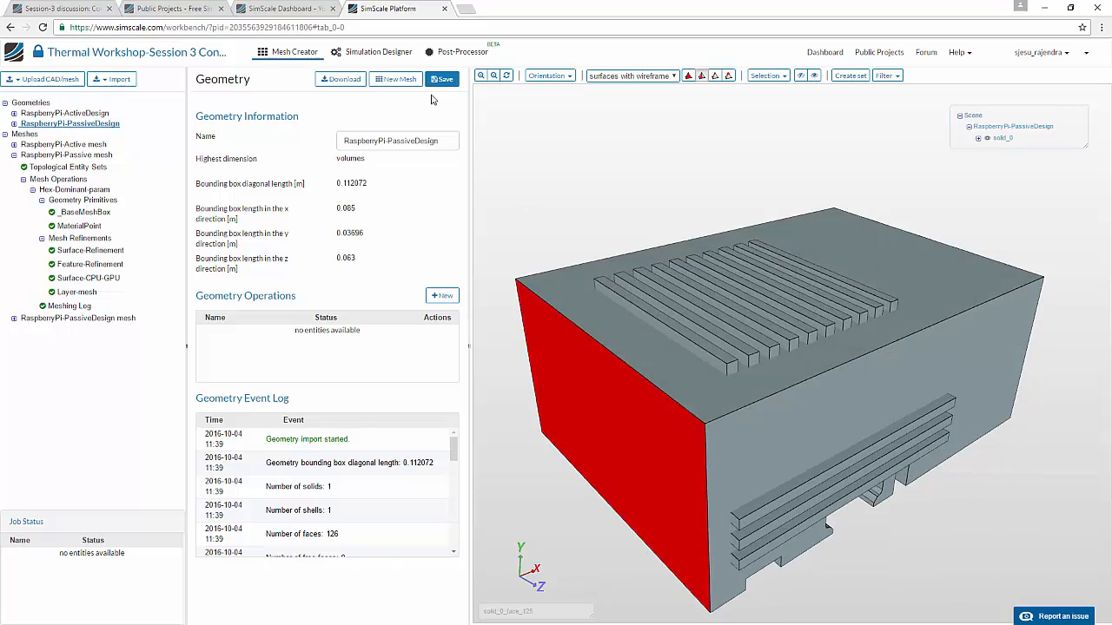
Step: Review the Surface-Refinement settings of the RaspberryPi-Passive mesh and its assigned volume against the meshed enclosure
{"action": "left_click", "coordinate": [62, 155]}
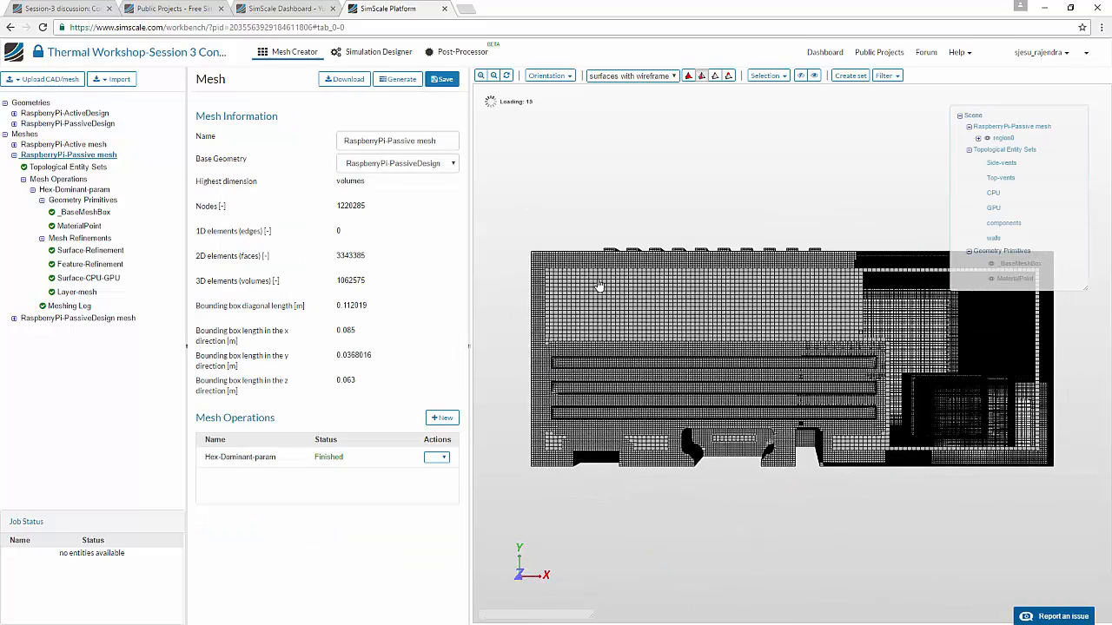
{"action": "left_click", "coordinate": [77, 251]}
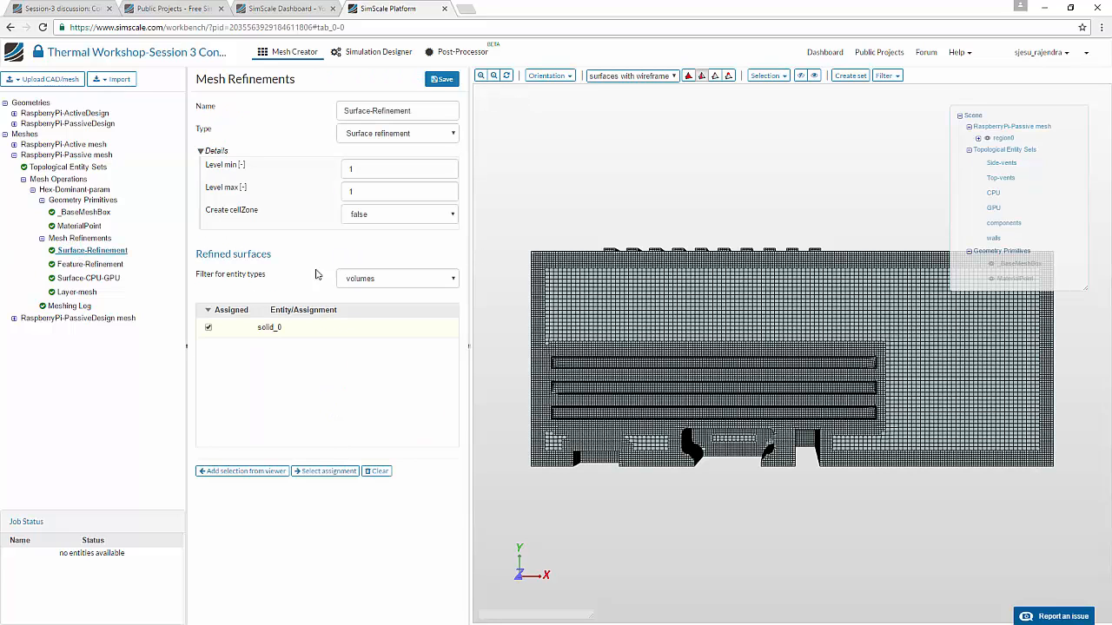
{"action": "left_click", "coordinate": [328, 471]}
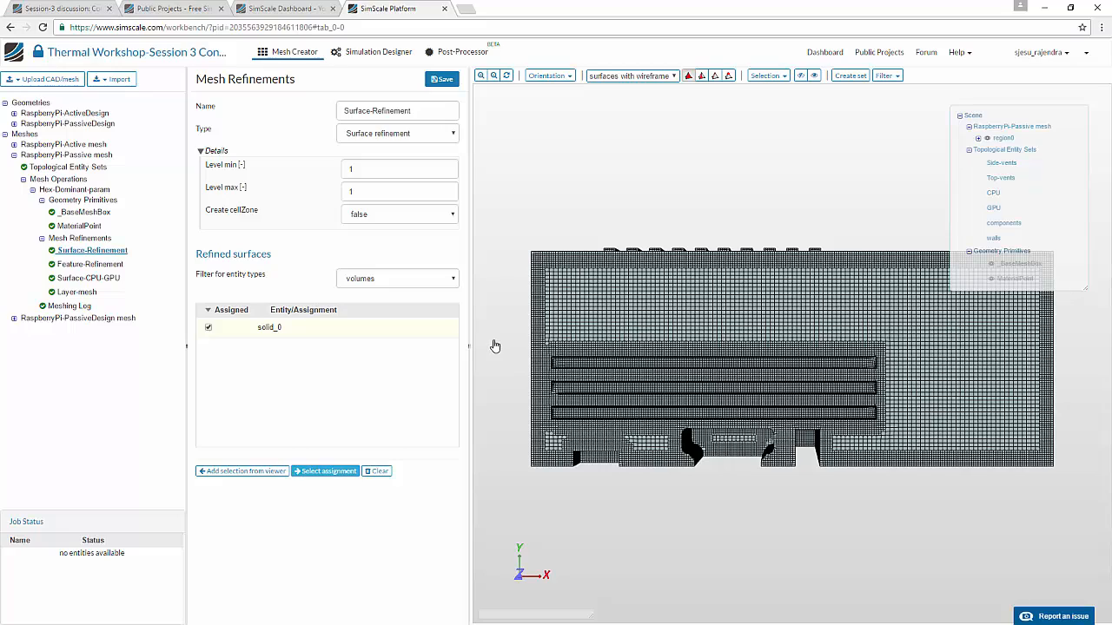
{"action": "left_click_drag", "start_coordinate": [495, 343], "coordinate": [569, 397]}
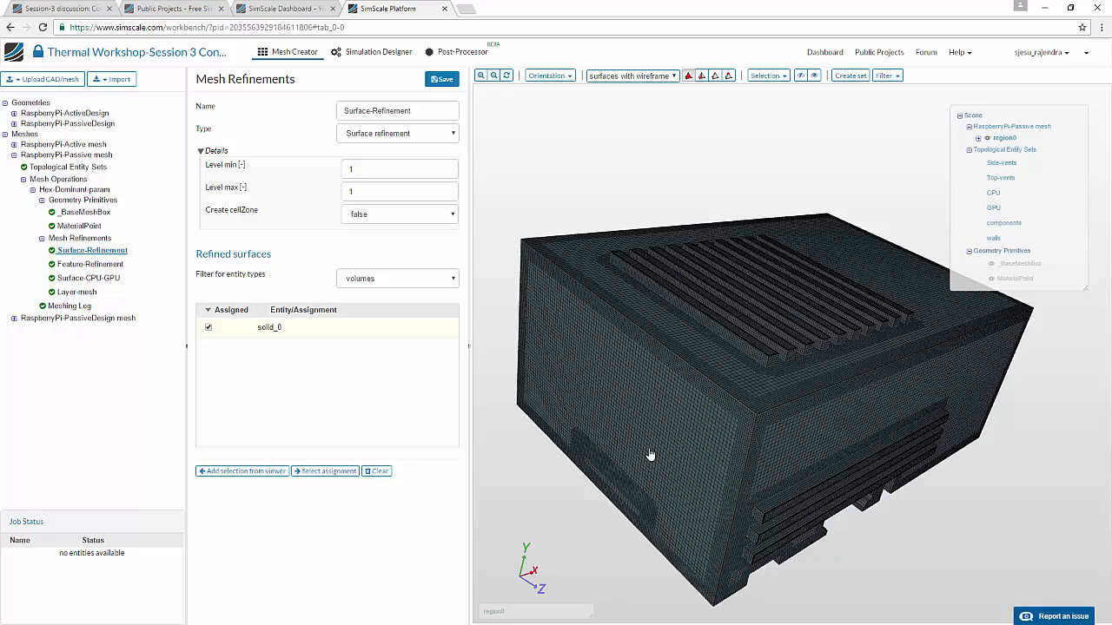
Step: Review the Feature-Refinement settings and examine the refined cells along the edges of the top vents
{"action": "left_click", "coordinate": [120, 265]}
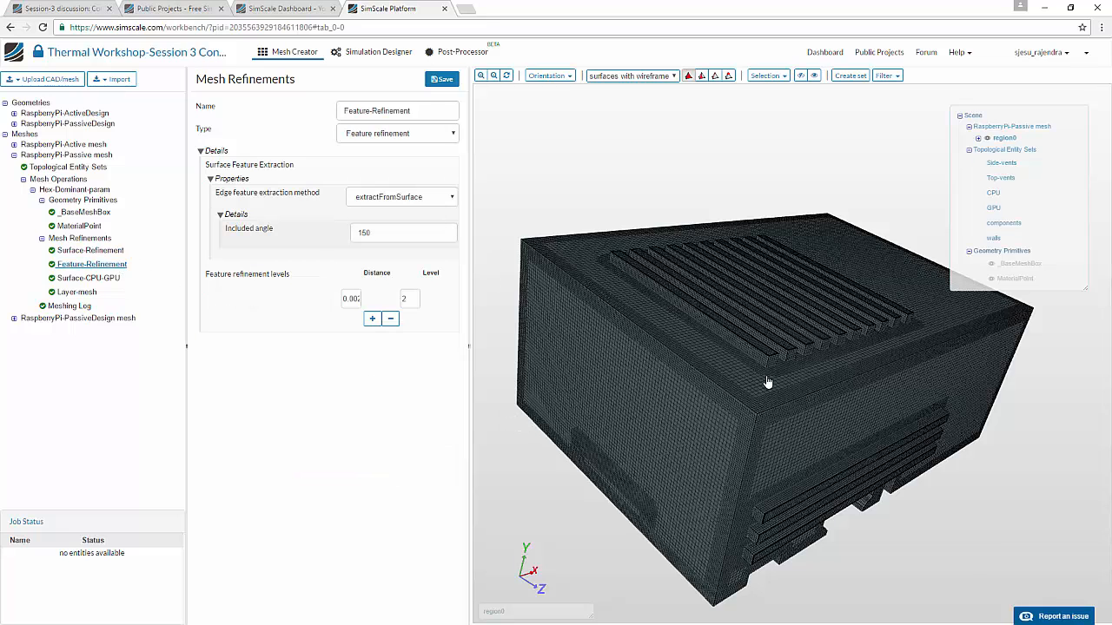
{"action": "scroll", "coordinate": [764, 382], "scroll_direction": "up", "scroll_amount": 4}
{"action": "scroll", "coordinate": [761, 379], "scroll_direction": "up", "scroll_amount": 4}
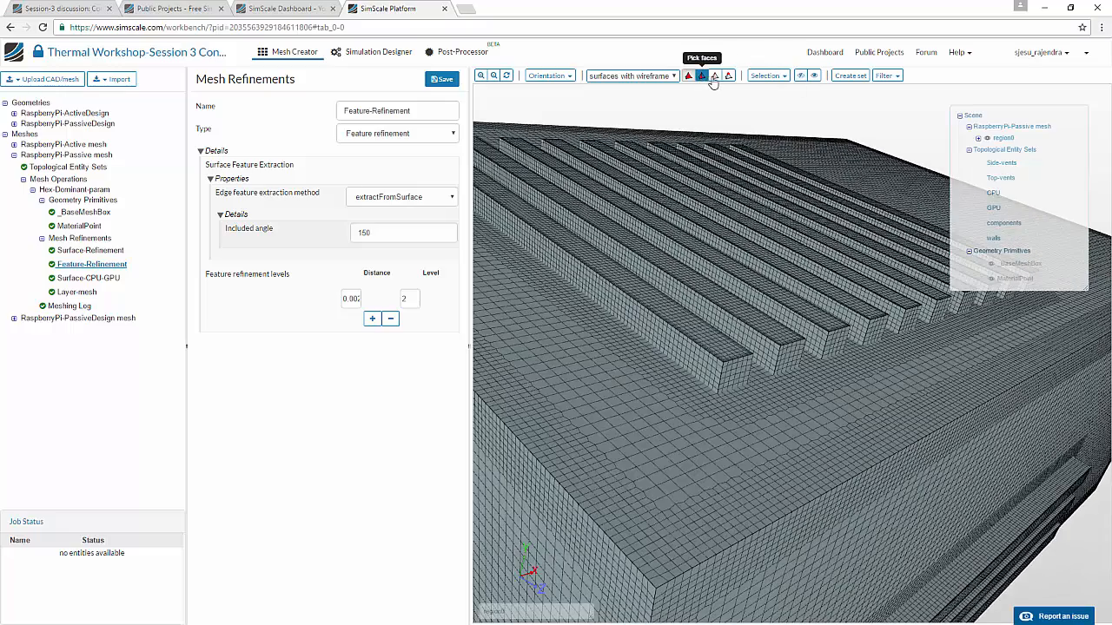
{"action": "left_click", "coordinate": [715, 75]}
{"action": "scroll", "coordinate": [690, 344], "scroll_direction": "up", "scroll_amount": 3}
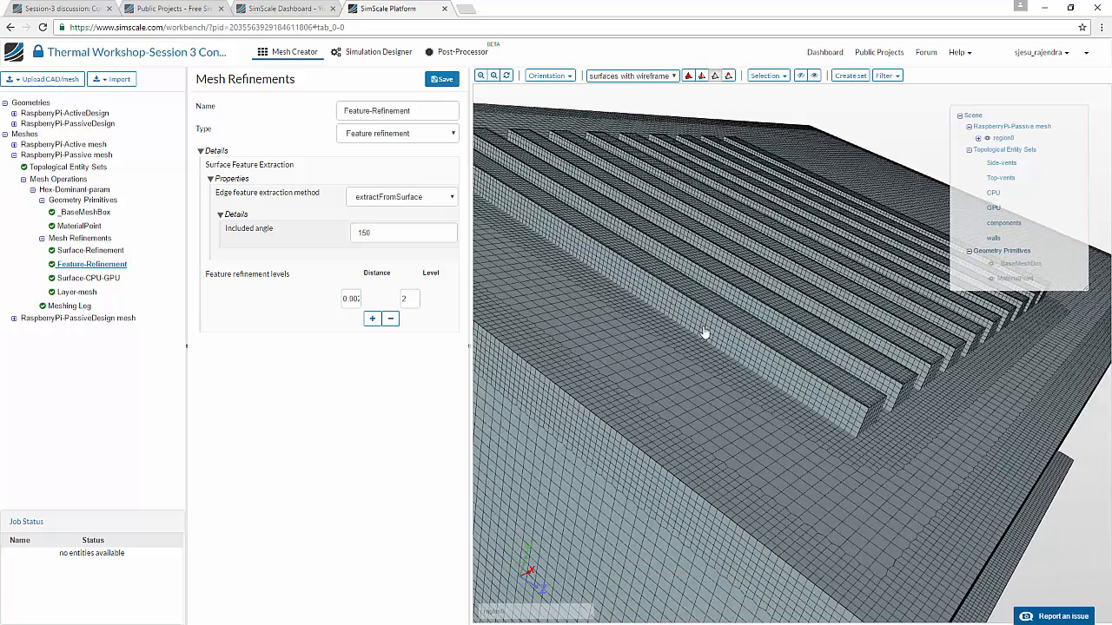
{"action": "scroll", "coordinate": [710, 322], "scroll_direction": "down", "scroll_amount": 3}
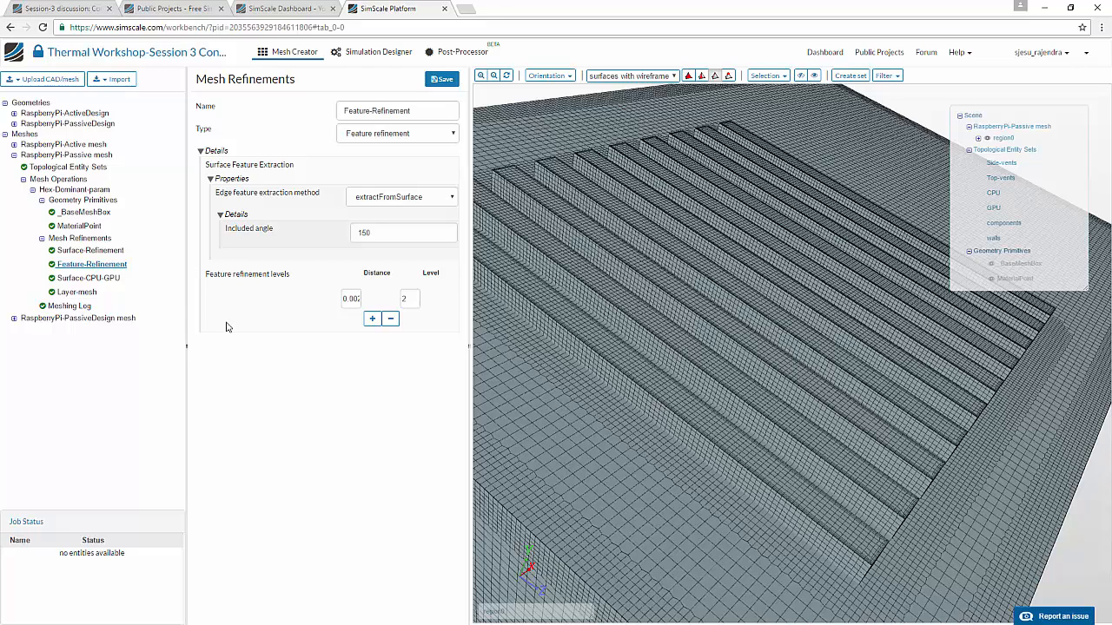
Step: Review the Surface-CPU-GPU refinement and highlight the large and small square chip faces on the underside of the mesh
{"action": "left_click", "coordinate": [95, 279]}
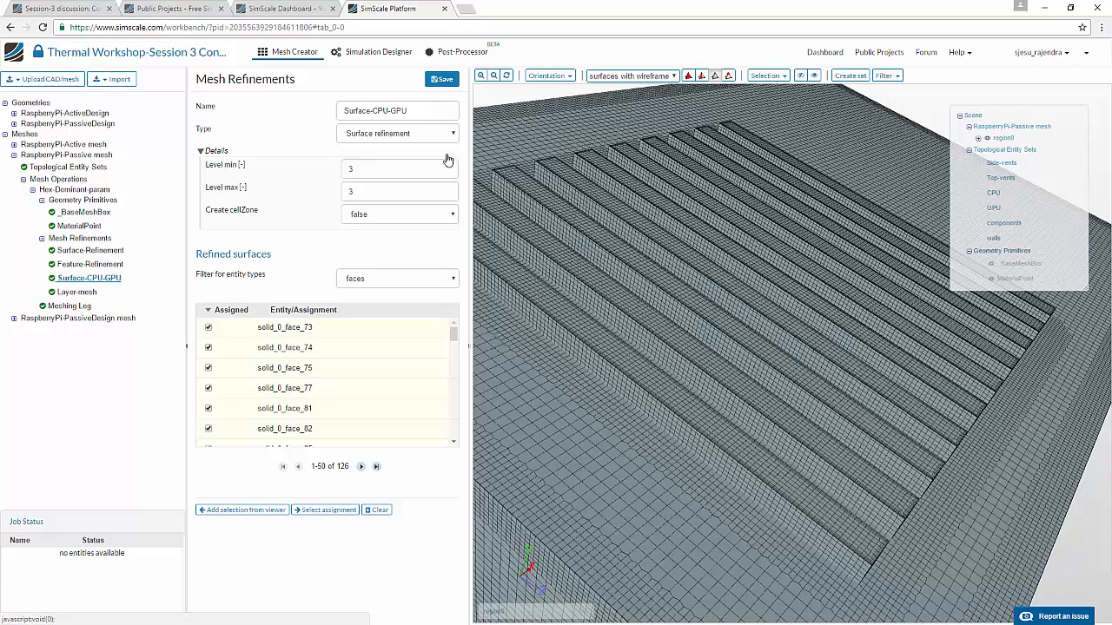
{"action": "left_click_drag", "start_coordinate": [759, 437], "coordinate": [692, 333]}
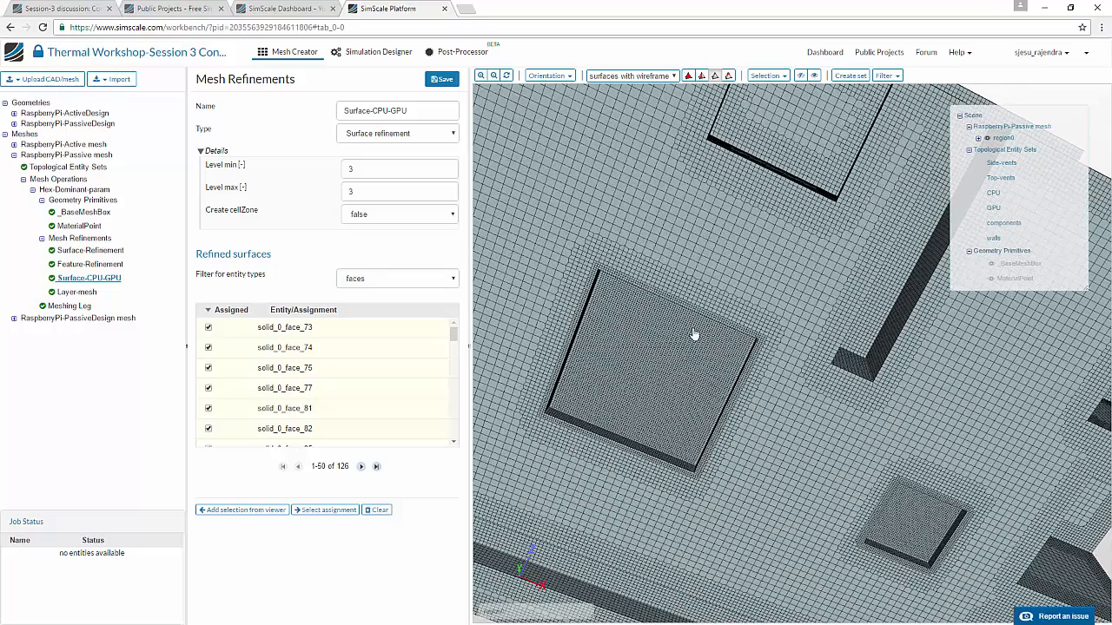
{"action": "left_click", "coordinate": [702, 76]}
{"action": "left_click", "coordinate": [638, 385]}
{"action": "left_click", "coordinate": [908, 522]}
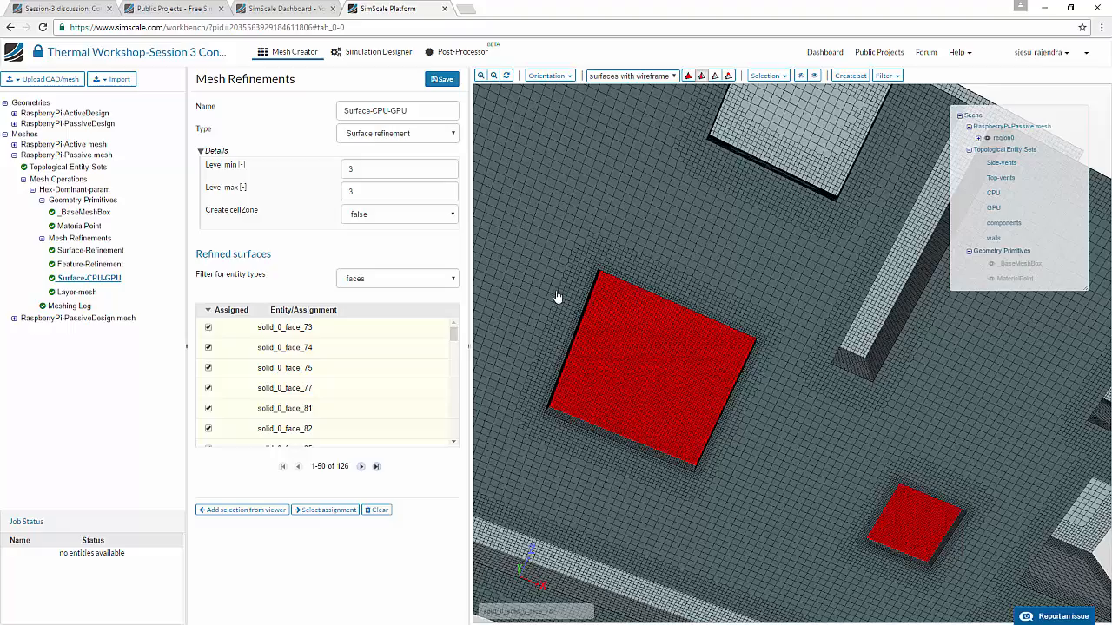
{"action": "left_click_drag", "start_coordinate": [557, 298], "coordinate": [574, 379]}
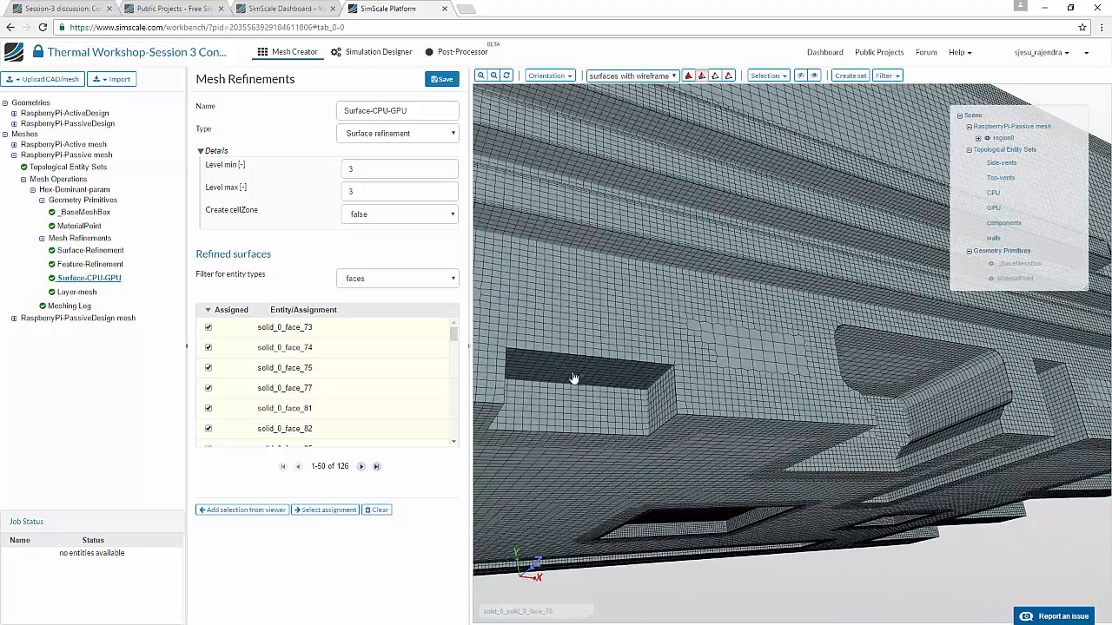
Step: Open the Layer-mesh refinement and hide the top wall and top vent faces of the mesh to expose the interior
{"action": "left_click", "coordinate": [77, 293]}
{"action": "left_click_drag", "start_coordinate": [625, 278], "coordinate": [708, 201]}
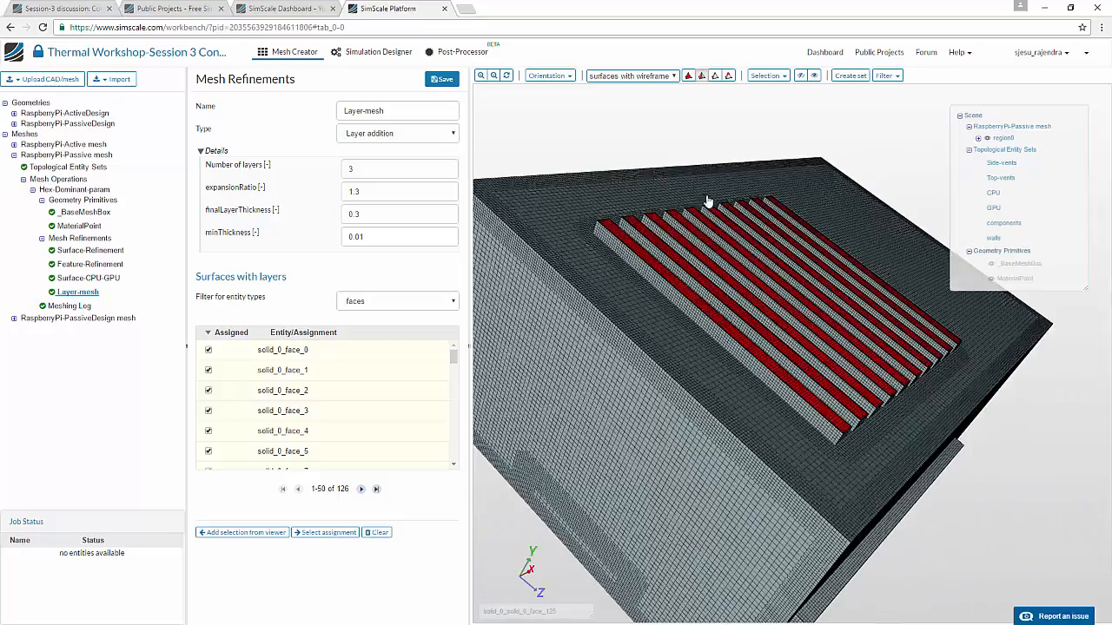
{"action": "left_click", "coordinate": [708, 201]}
{"action": "left_click", "coordinate": [800, 75]}
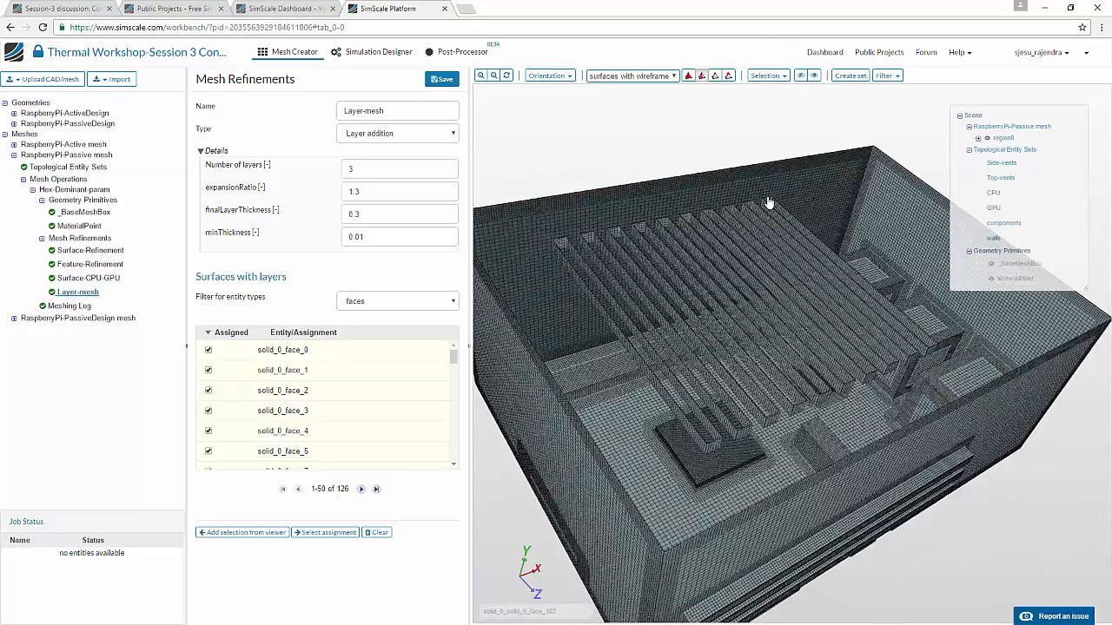
{"action": "left_click_drag", "start_coordinate": [724, 405], "coordinate": [911, 96]}
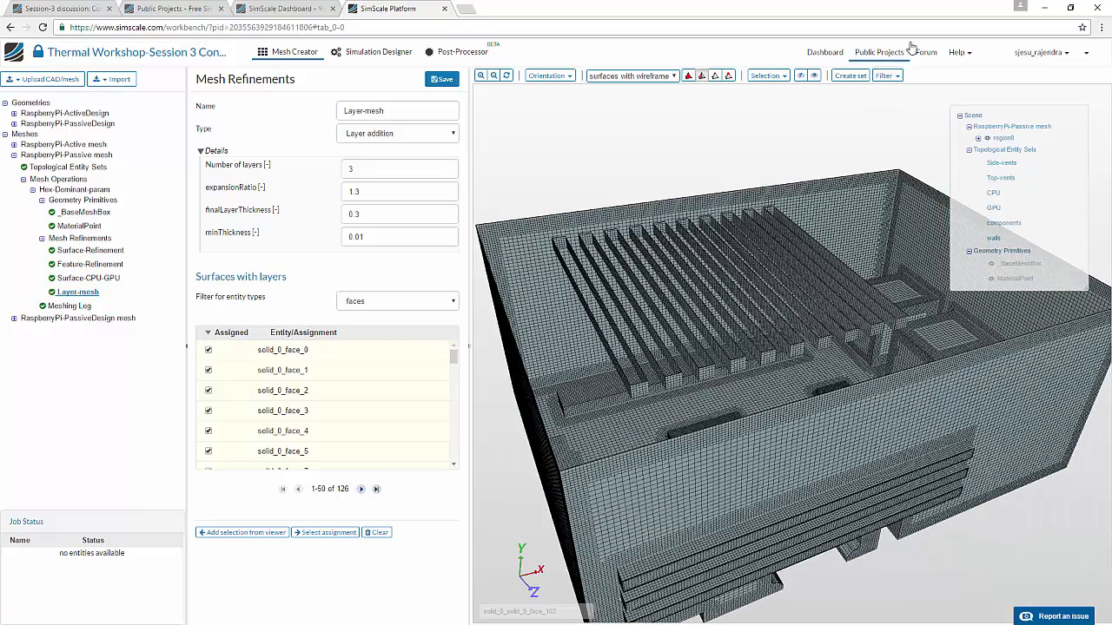
Step: Add a mesh clip with its normal along x, adjust the x reference point, and preview and apply the clip
{"action": "left_click", "coordinate": [899, 77]}
{"action": "left_click", "coordinate": [899, 95]}
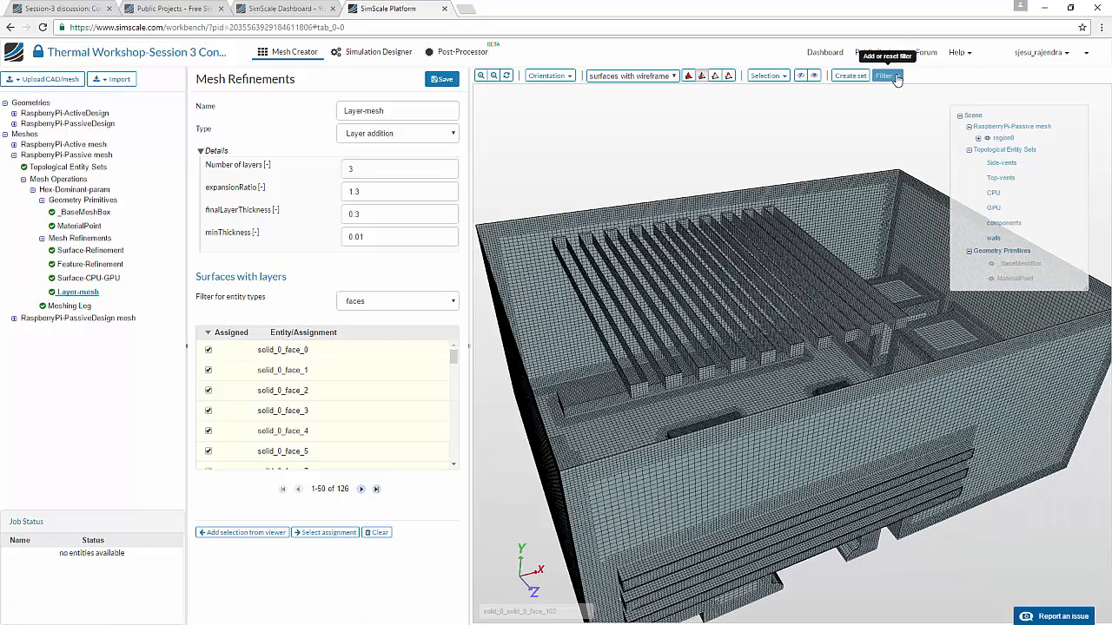
{"action": "left_click", "coordinate": [897, 79]}
{"action": "left_click", "coordinate": [899, 95]}
{"action": "left_click_drag", "start_coordinate": [839, 291], "coordinate": [896, 268]}
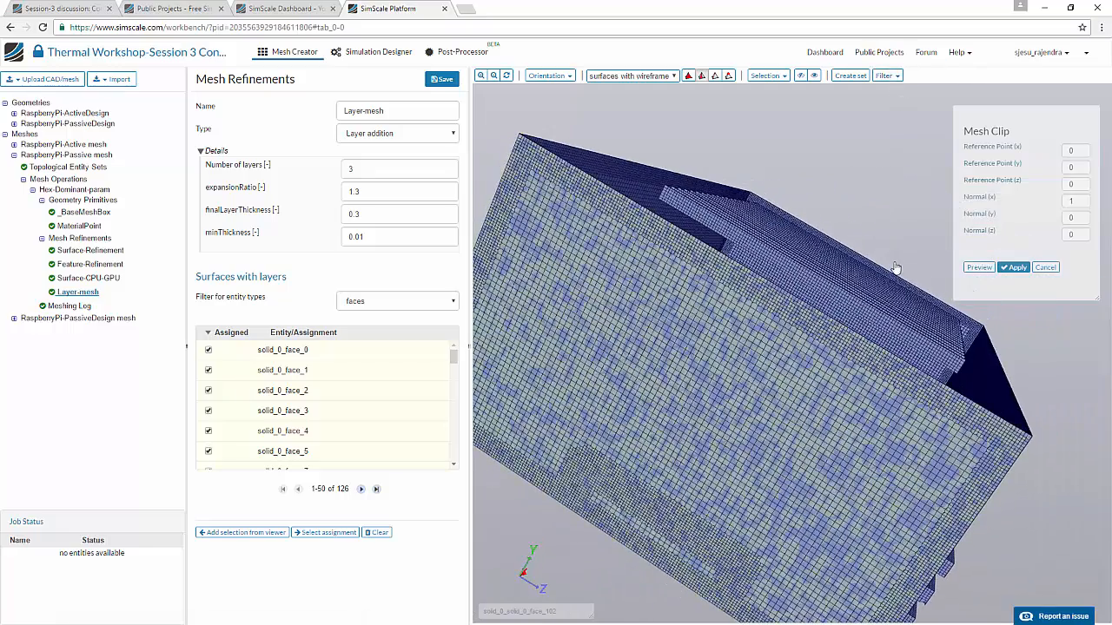
{"action": "right_click_drag", "start_coordinate": [901, 320], "coordinate": [791, 129]}
{"action": "mouse_move", "coordinate": [848, 217]}
{"action": "left_mouse_down"}
{"action": "mouse_move", "coordinate": [790, 231]}
{"action": "mouse_move", "coordinate": [710, 215]}
{"action": "mouse_move", "coordinate": [829, 212]}
{"action": "left_mouse_up"}
{"action": "left_click_drag", "start_coordinate": [951, 288], "coordinate": [912, 296]}
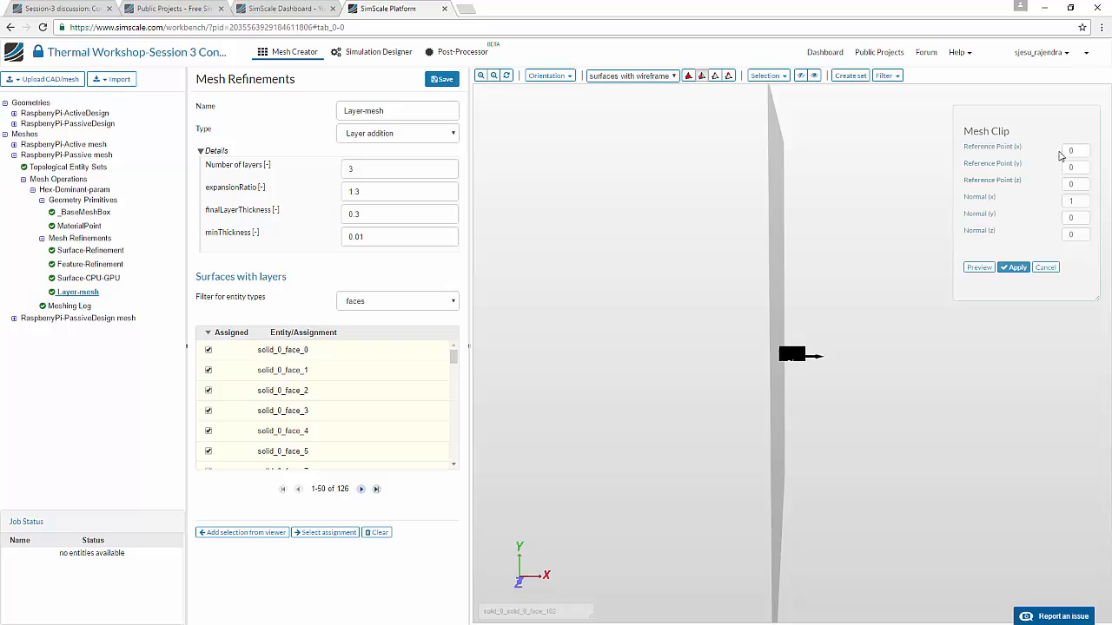
{"action": "double_click", "coordinate": [1081, 152]}
{"action": "left_click", "coordinate": [981, 268]}
{"action": "left_click", "coordinate": [1010, 268]}
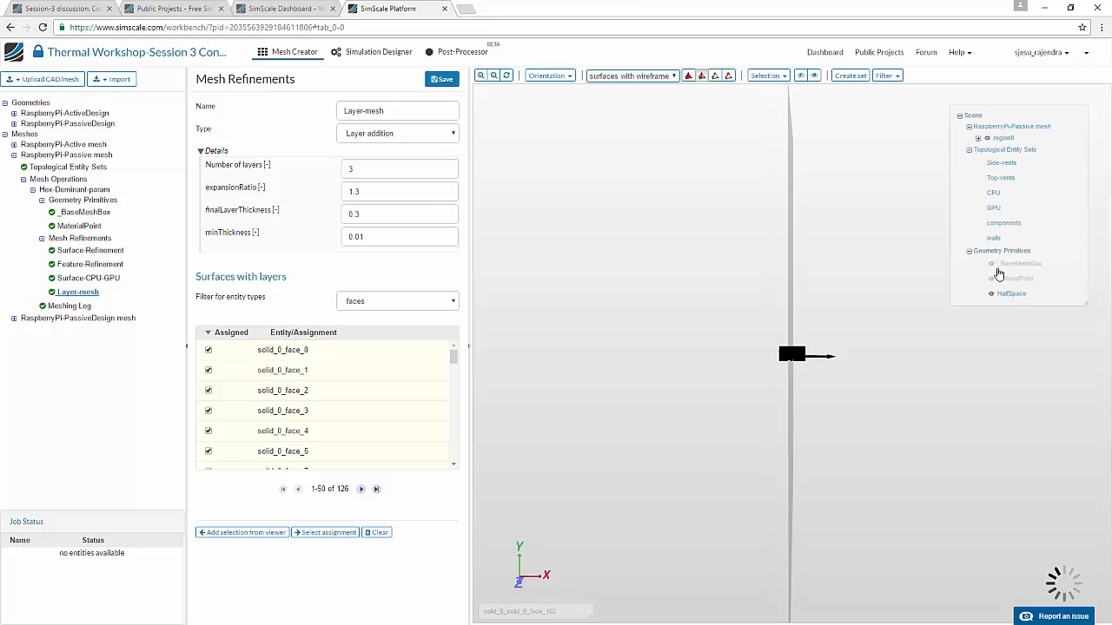
Step: Examine the clipped mesh from outside and inspect the layer cells around the side vents up close
{"action": "left_click_drag", "start_coordinate": [879, 358], "coordinate": [836, 467]}
{"action": "scroll", "coordinate": [831, 305], "scroll_direction": "up", "scroll_amount": 10}
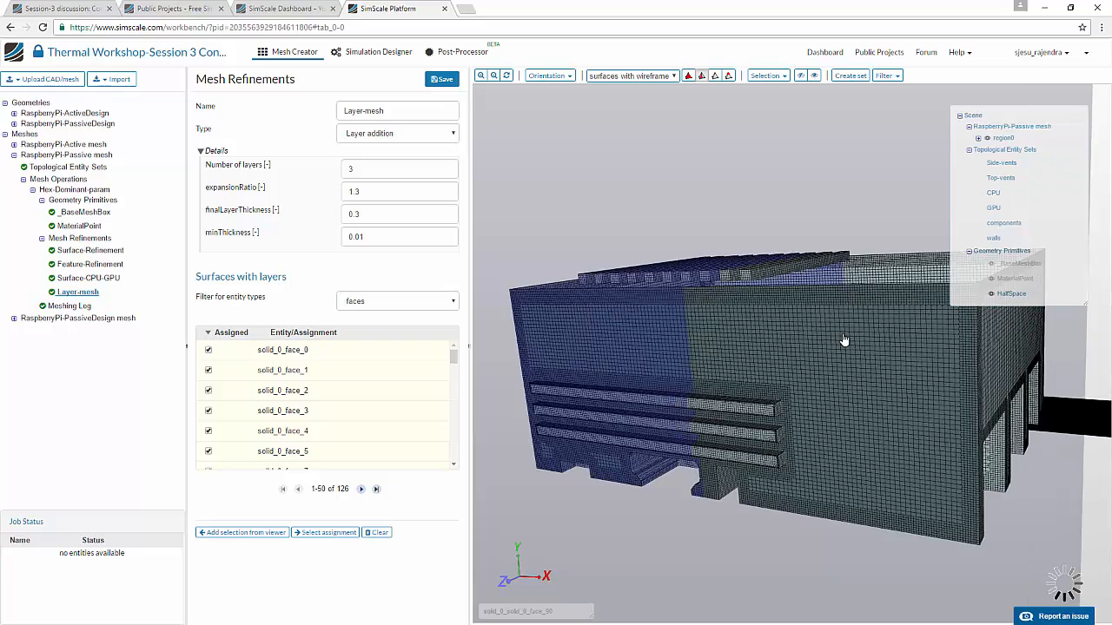
{"action": "left_click_drag", "start_coordinate": [843, 342], "coordinate": [819, 332]}
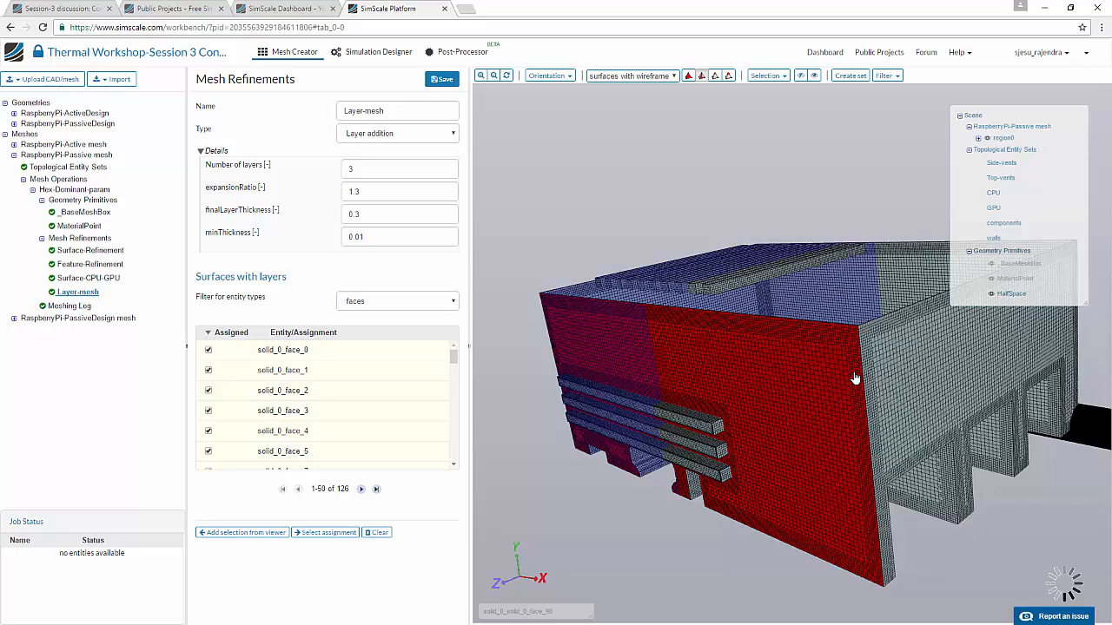
{"action": "left_click_drag", "start_coordinate": [855, 379], "coordinate": [880, 385]}
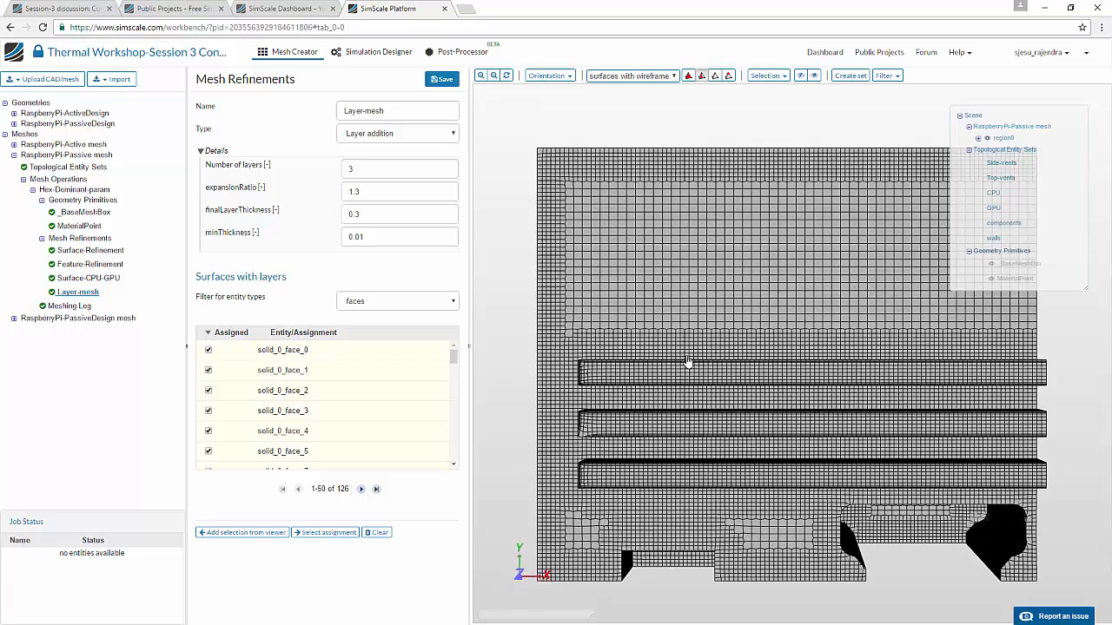
{"action": "left_click_drag", "start_coordinate": [779, 497], "coordinate": [779, 480]}
{"action": "scroll", "coordinate": [695, 390], "scroll_direction": "up", "scroll_amount": 5}
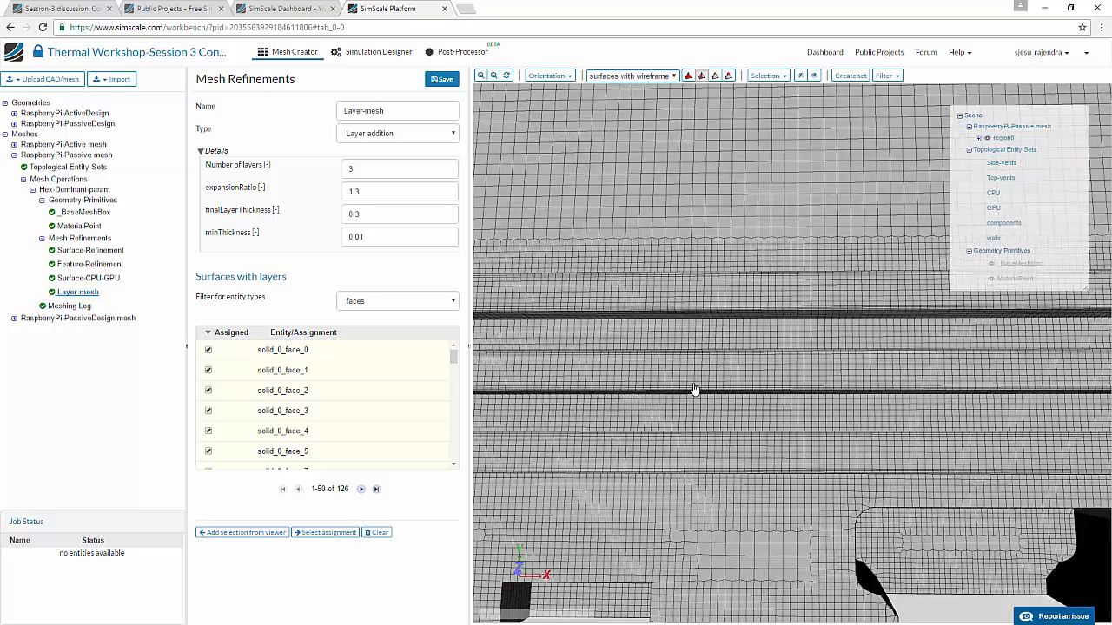
{"action": "left_click_drag", "start_coordinate": [736, 388], "coordinate": [747, 380]}
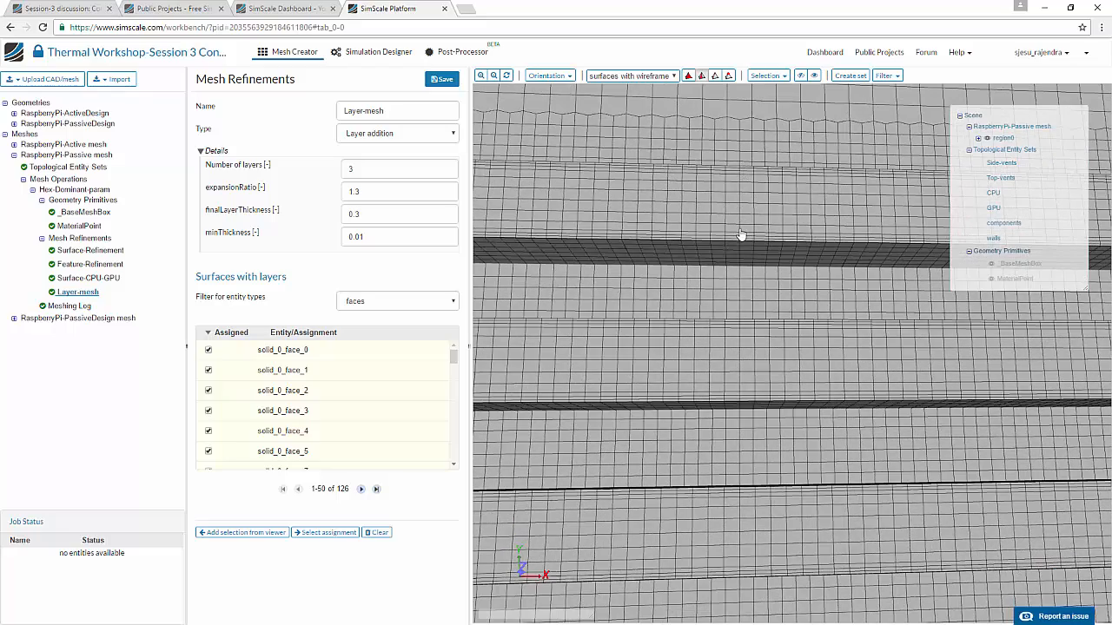
{"action": "scroll", "coordinate": [744, 238], "scroll_direction": "up", "scroll_amount": 2}
{"action": "left_click_drag", "start_coordinate": [744, 238], "coordinate": [743, 260]}
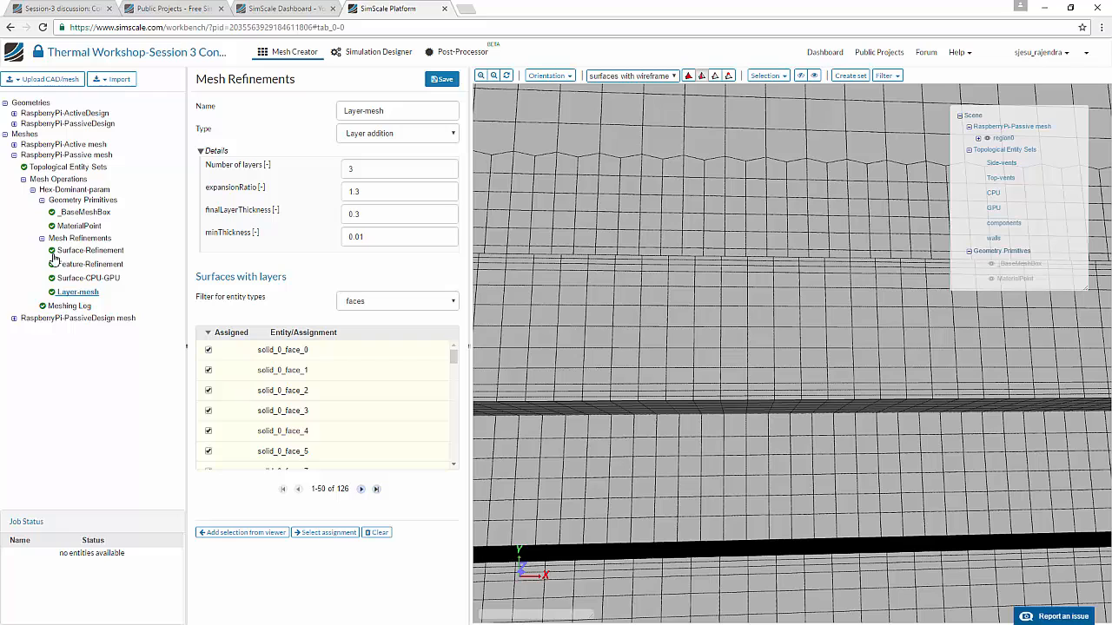
Step: Review the Hex-Dominant-param mesh operation and look over the setup tree of Simulation 3 in the Simulation Designer
{"action": "left_click", "coordinate": [65, 193]}
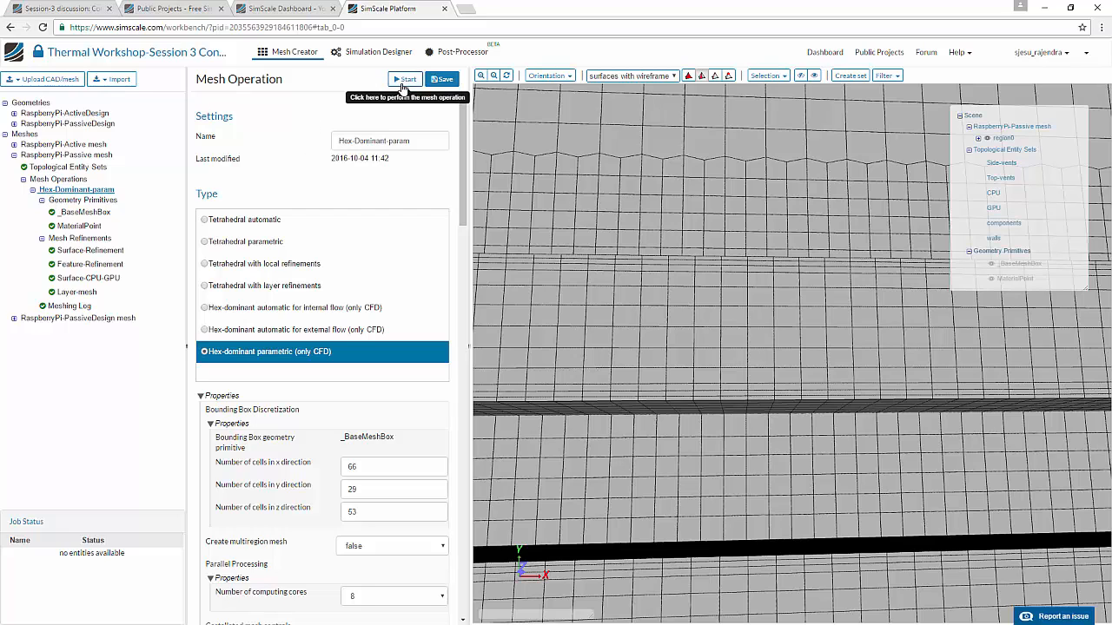
{"action": "left_click", "coordinate": [375, 51]}
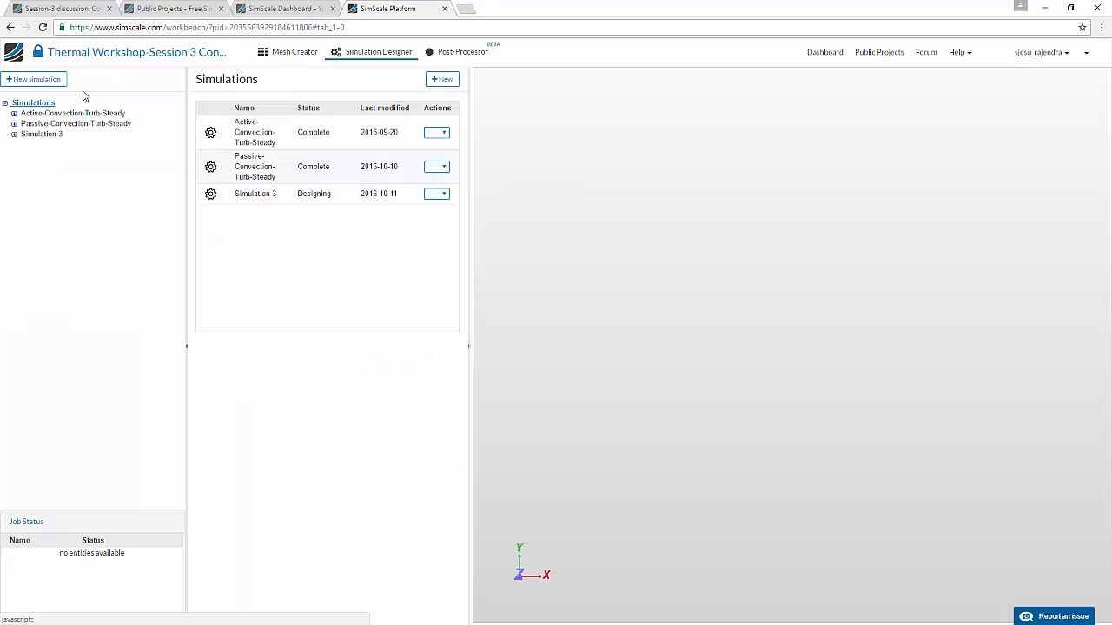
{"action": "left_click", "coordinate": [37, 137]}
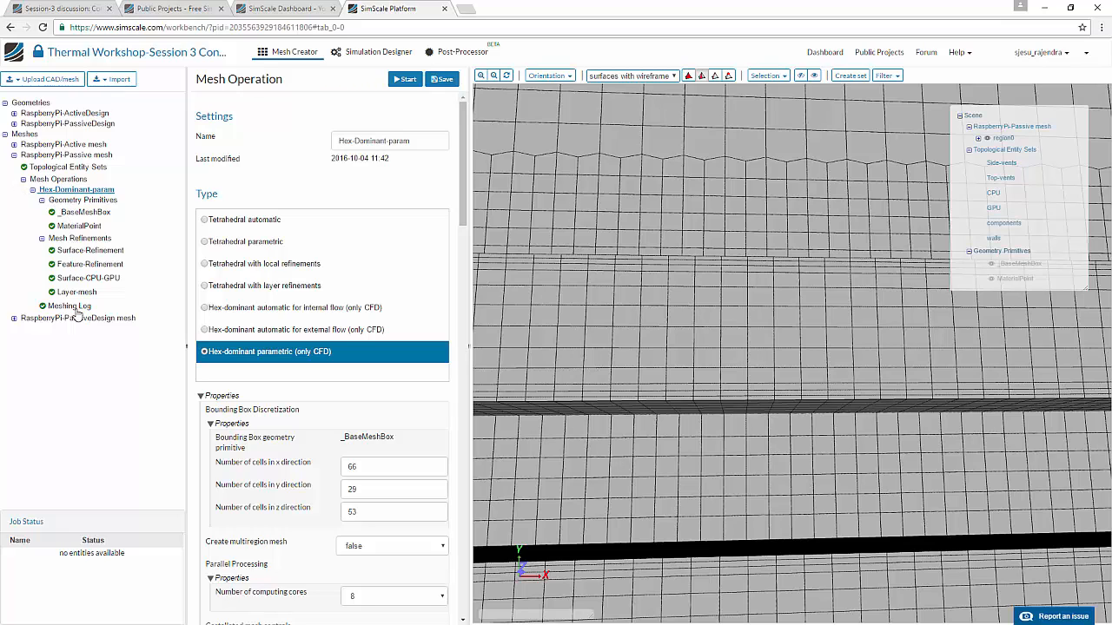
{"action": "left_click", "coordinate": [337, 57]}
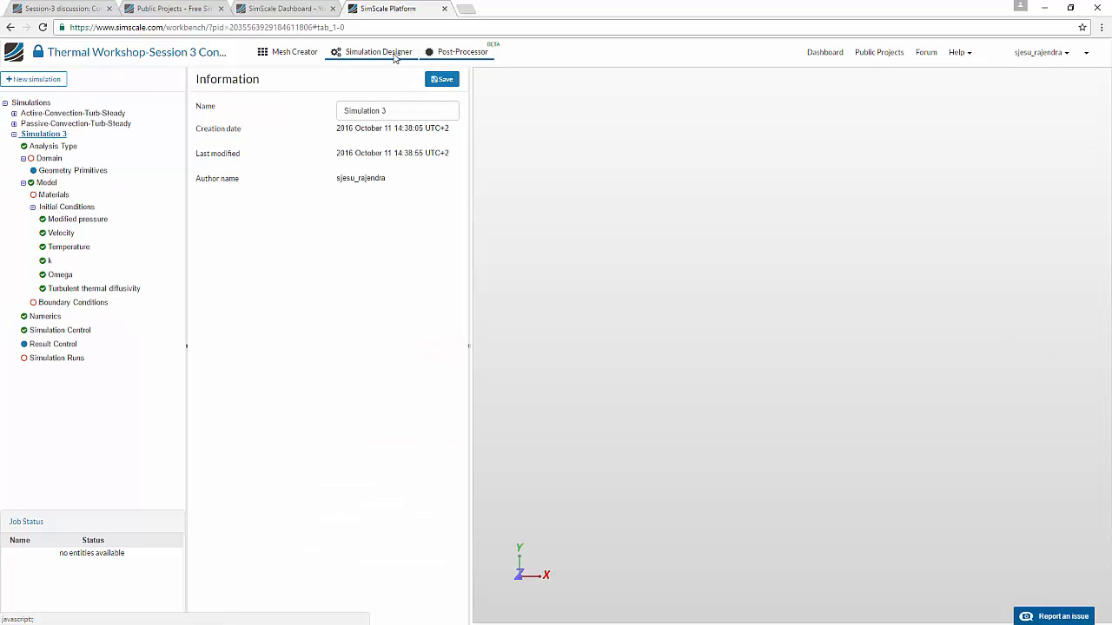
{"action": "left_click", "coordinate": [15, 135]}
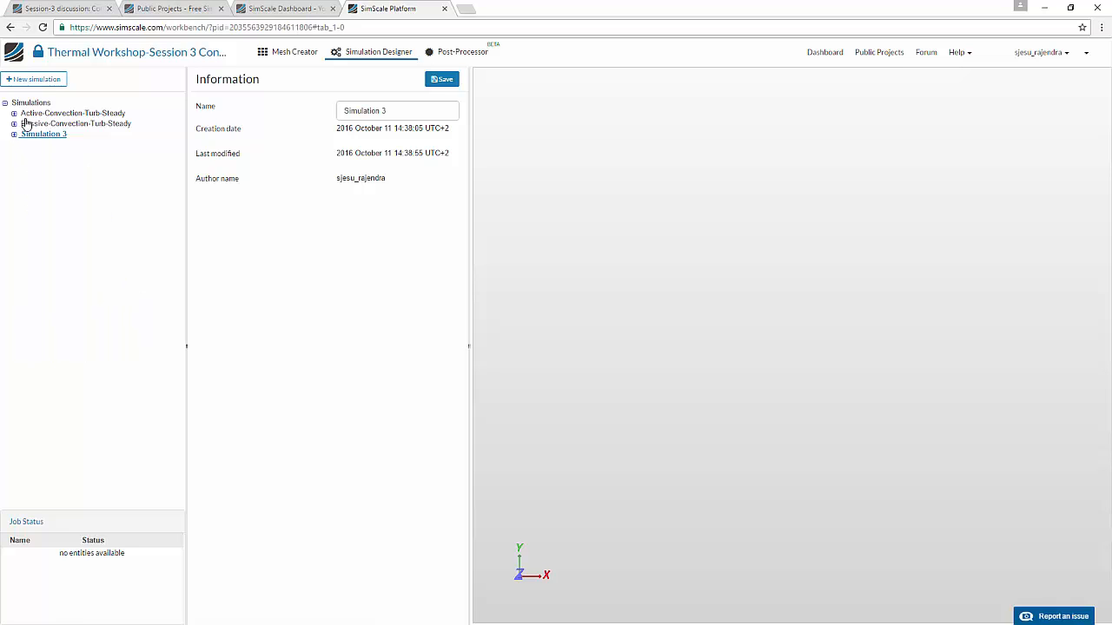
Step: Create a new simulation and choose the fluid dynamics analysis type Convective heat transfer
{"action": "left_click", "coordinate": [48, 80]}
{"action": "left_click", "coordinate": [653, 164]}
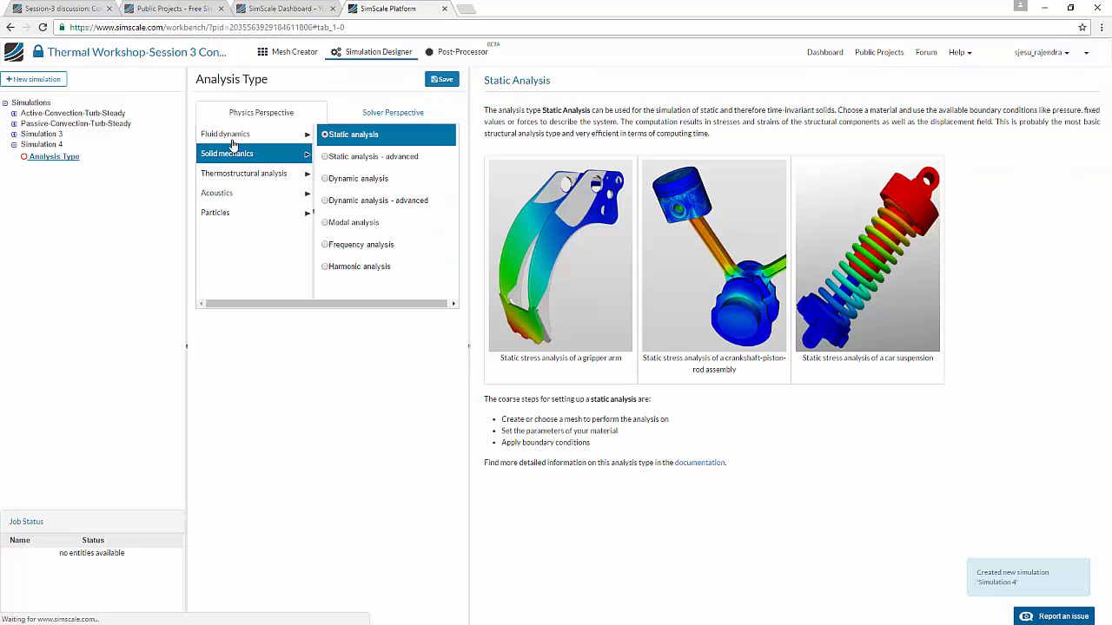
{"action": "left_click", "coordinate": [233, 140]}
{"action": "left_click", "coordinate": [367, 178]}
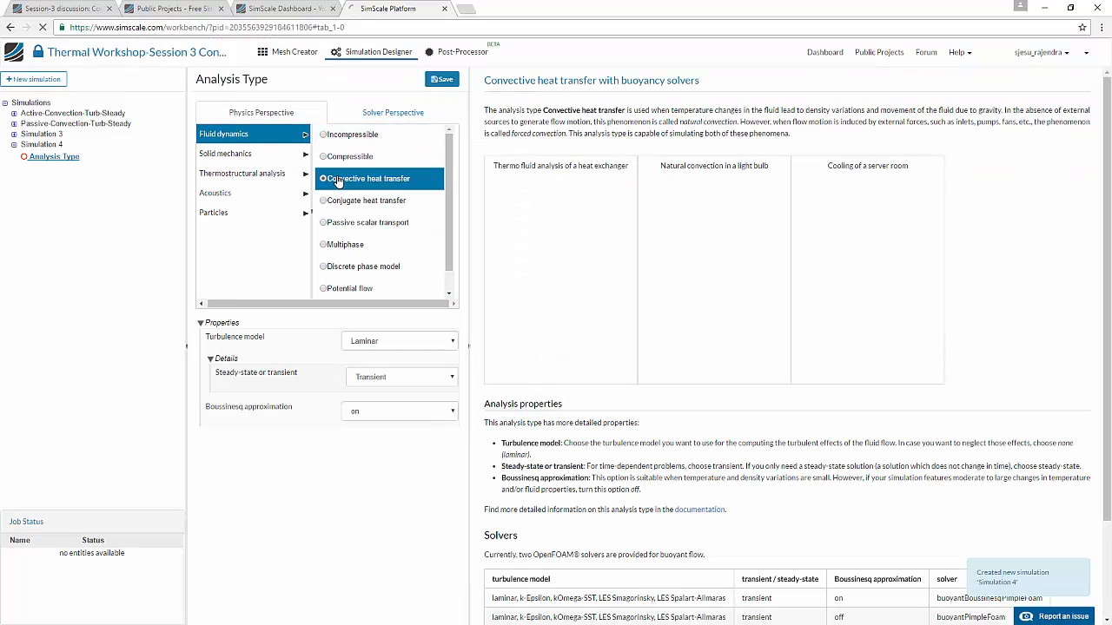
Step: Set the turbulence model to k-omega SST and the time dependency to Steady-state, and save the analysis type
{"action": "left_click", "coordinate": [370, 341]}
{"action": "left_click", "coordinate": [373, 393]}
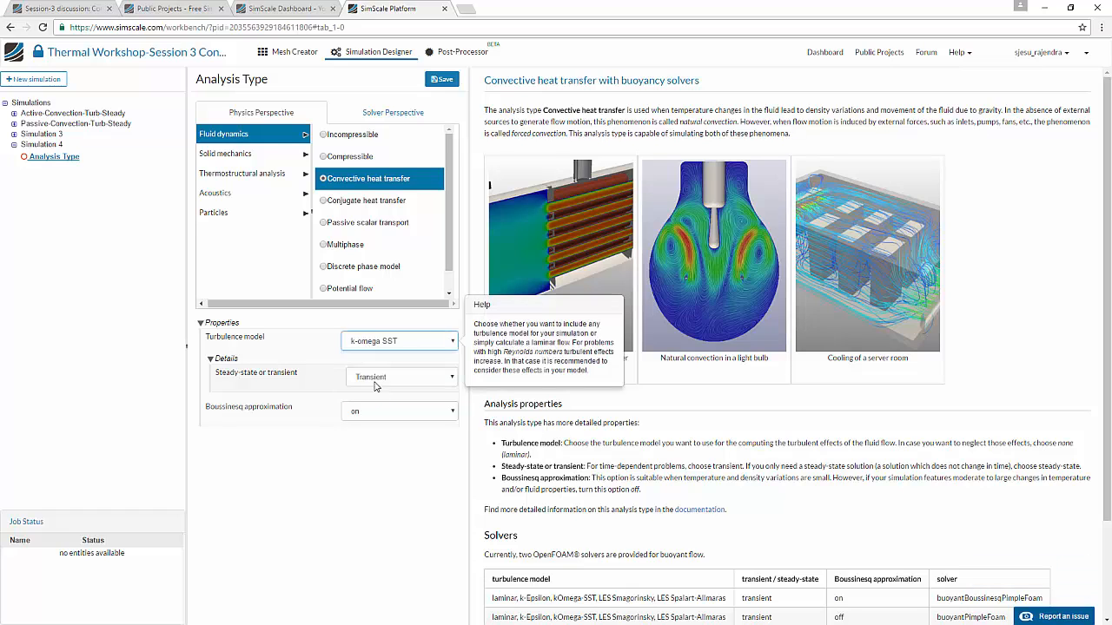
{"action": "left_click", "coordinate": [376, 377]}
{"action": "left_click", "coordinate": [375, 391]}
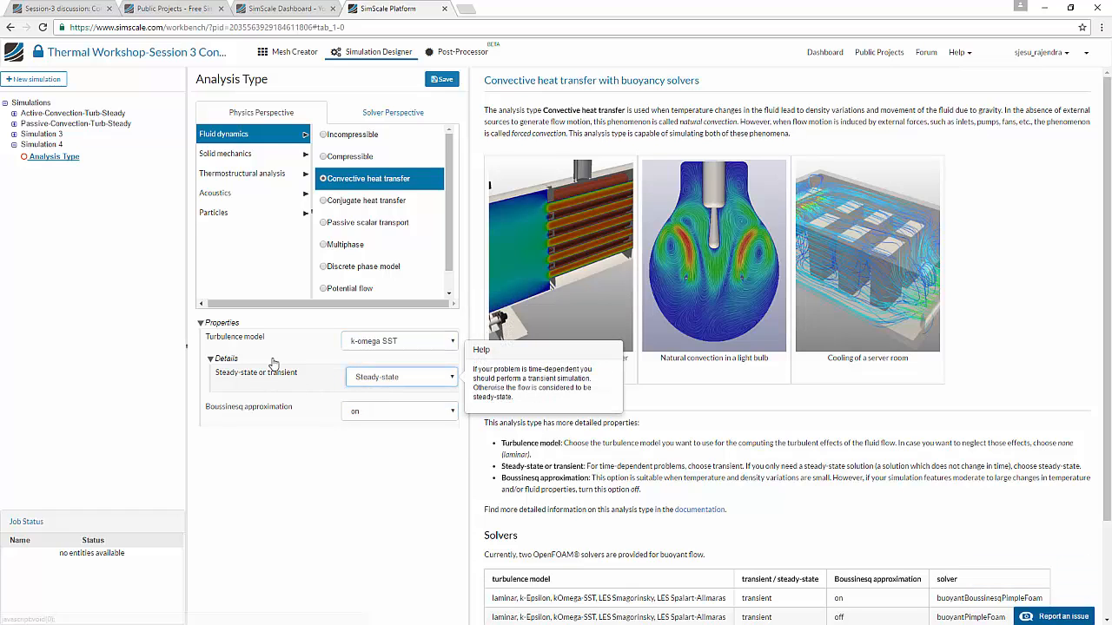
{"action": "left_click", "coordinate": [441, 79]}
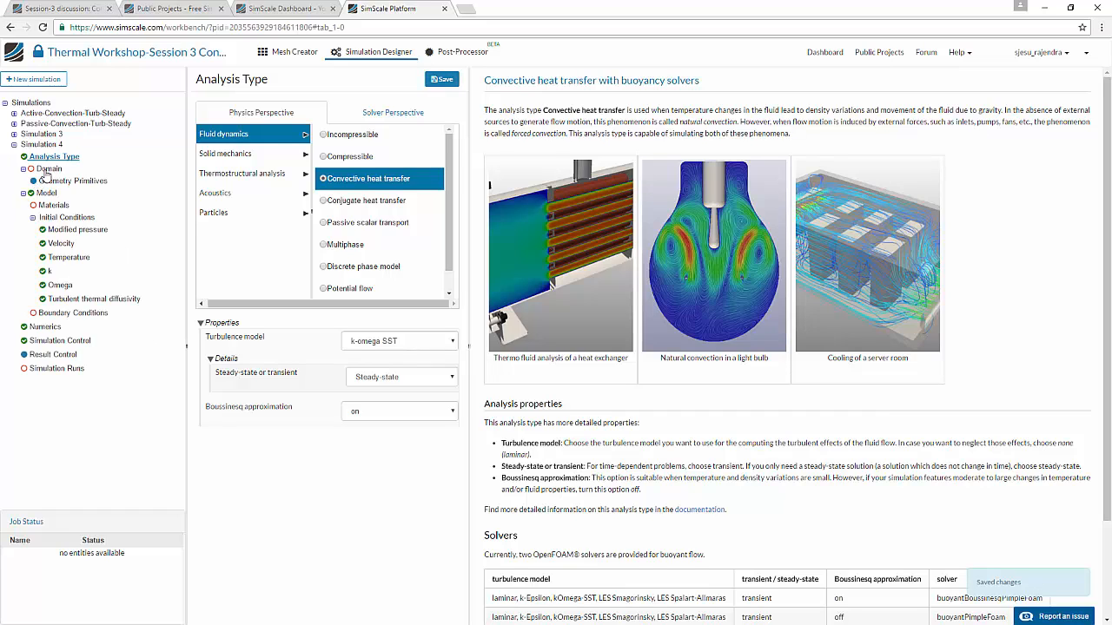
Step: Check the meshes available for the new simulation's domain and examine the domain mesh used in Passive-Convection-Turb-Steady
{"action": "left_click", "coordinate": [47, 171]}
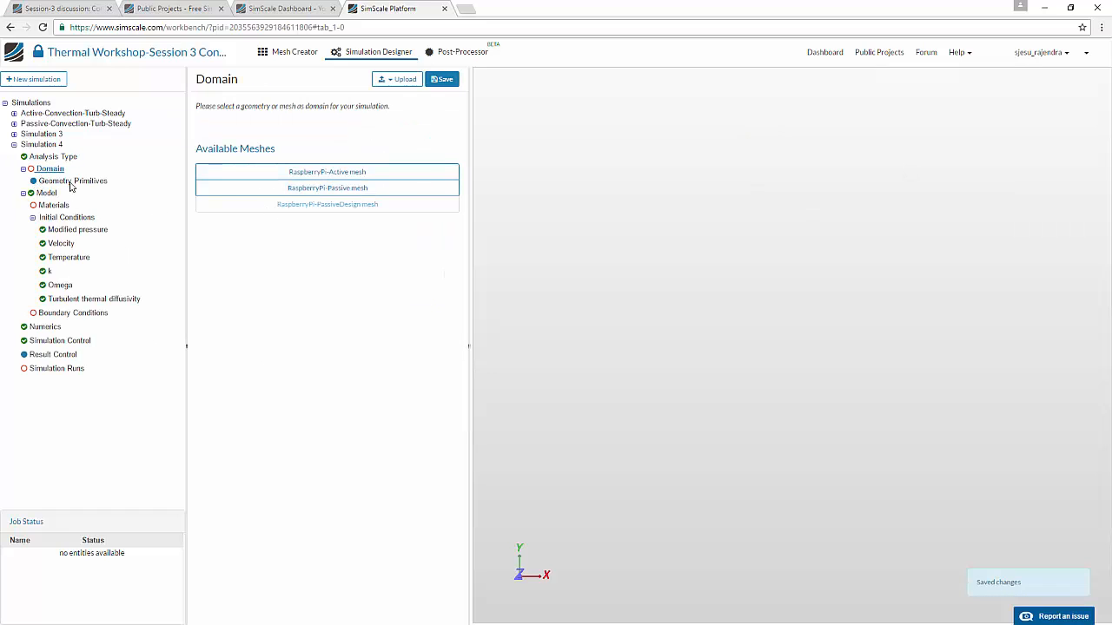
{"action": "left_click", "coordinate": [14, 145]}
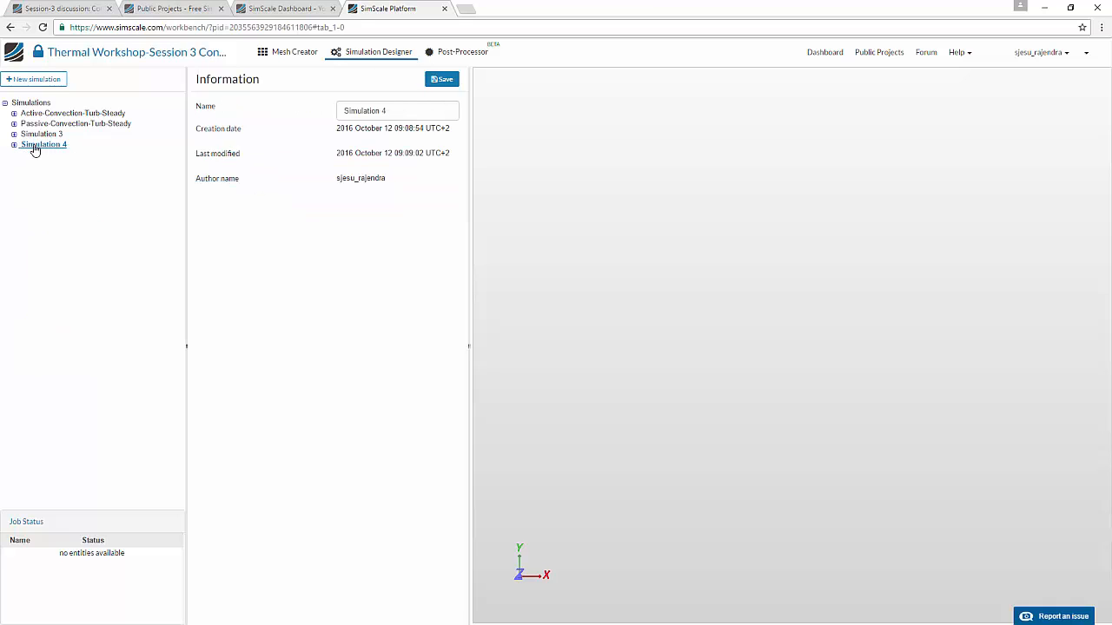
{"action": "left_click", "coordinate": [14, 125]}
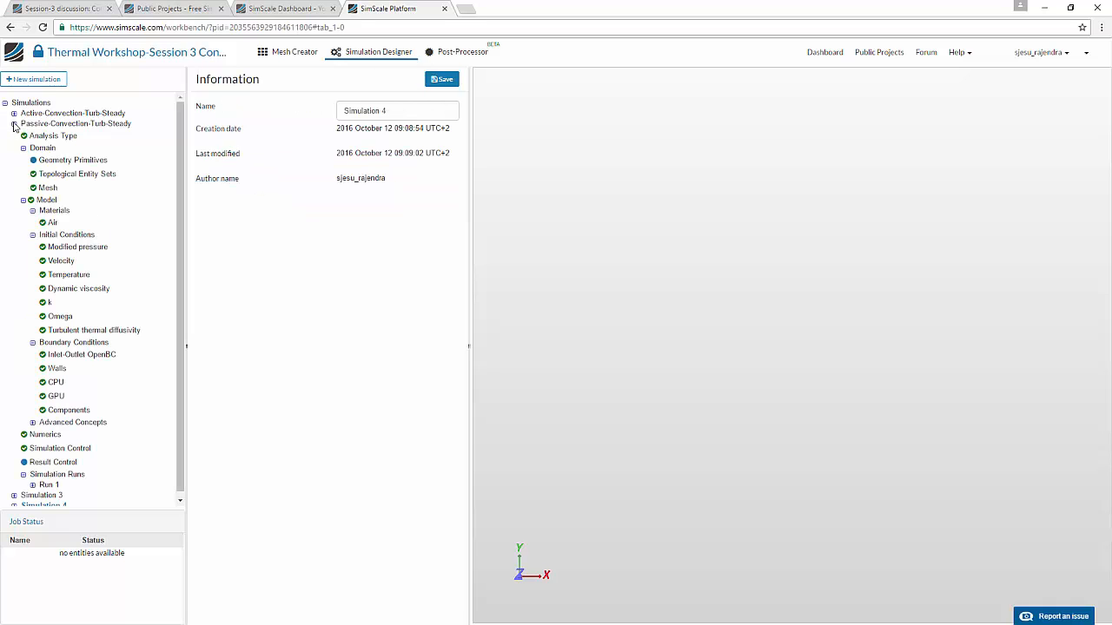
{"action": "left_click", "coordinate": [42, 147]}
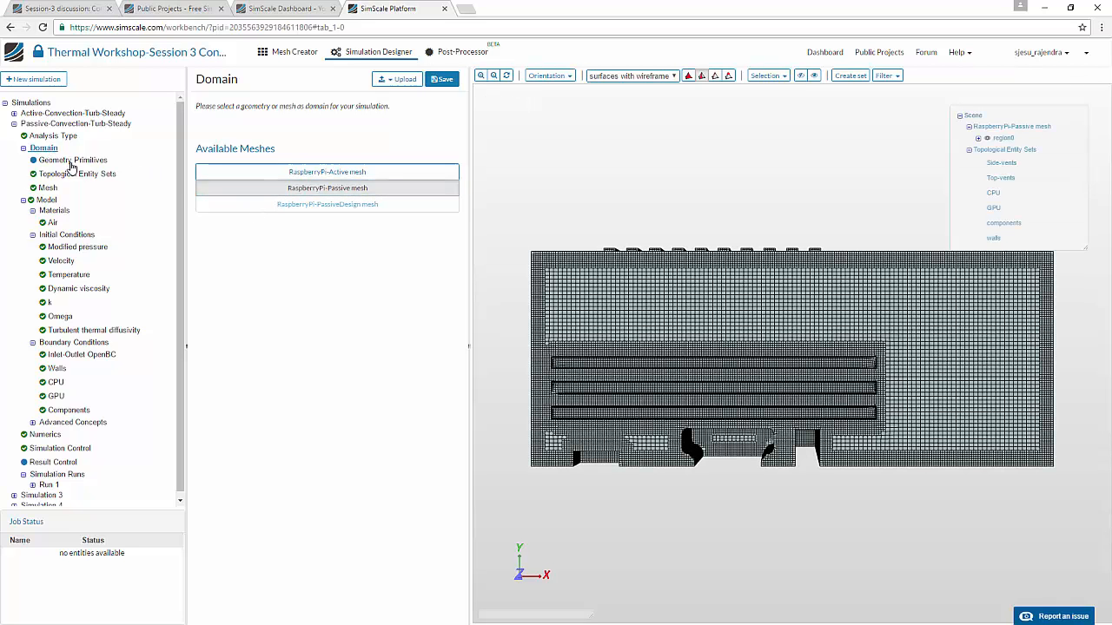
{"action": "left_click_drag", "start_coordinate": [502, 174], "coordinate": [606, 262]}
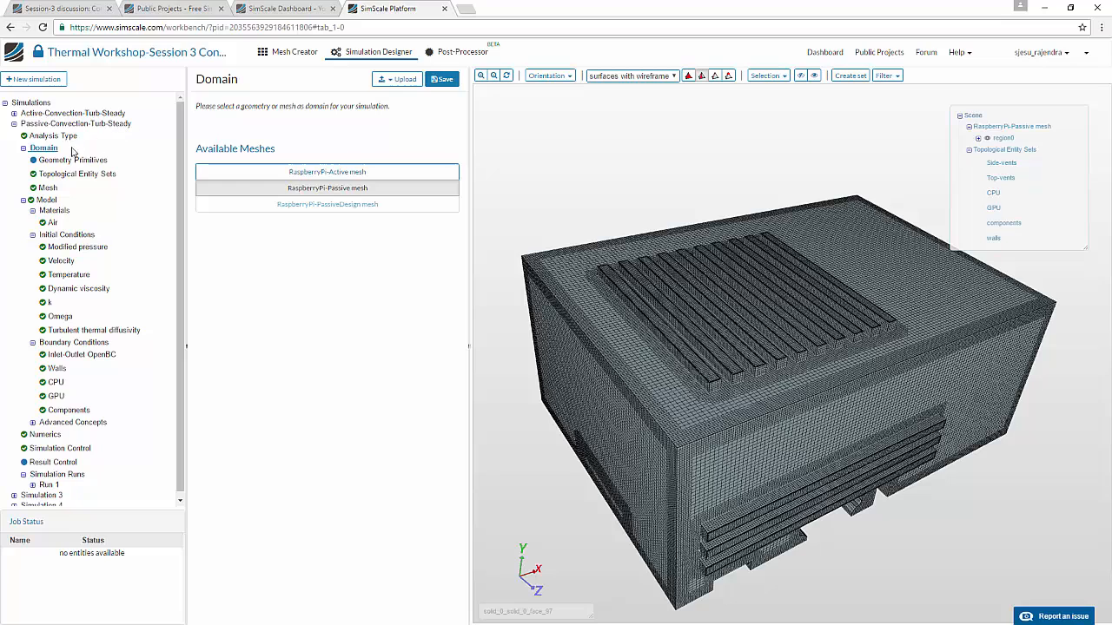
Step: Review the topological entity sets by highlighting the vent, CPU, GPU and walls face sets on the mesh
{"action": "left_click", "coordinate": [59, 173]}
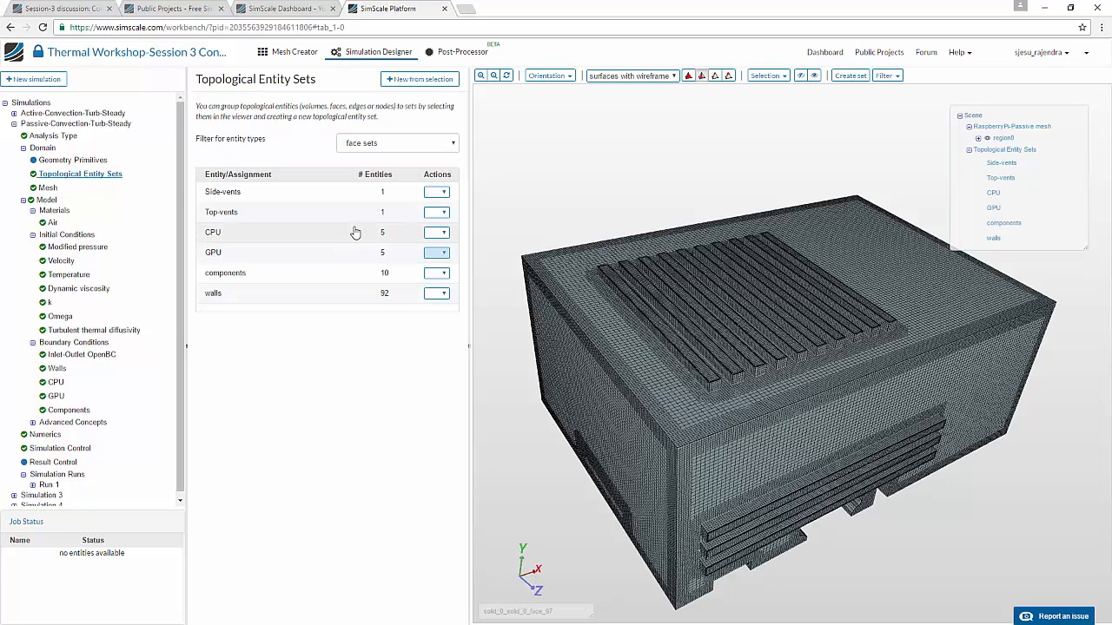
{"action": "mouse_move", "coordinate": [356, 203]}
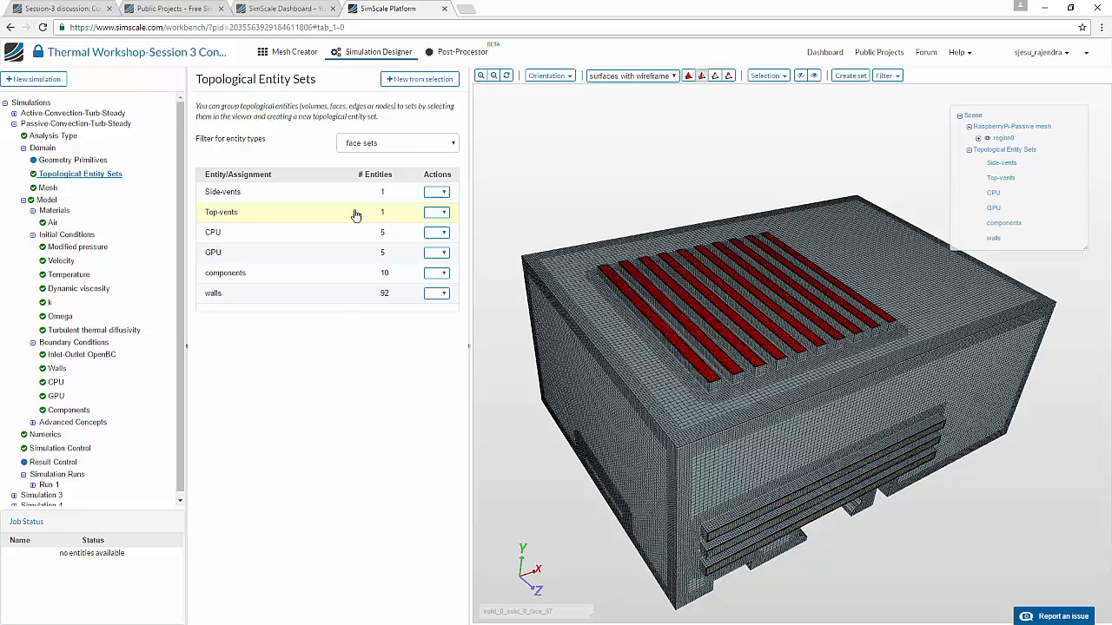
{"action": "left_click", "coordinate": [307, 239]}
{"action": "left_click_drag", "start_coordinate": [751, 430], "coordinate": [717, 204]}
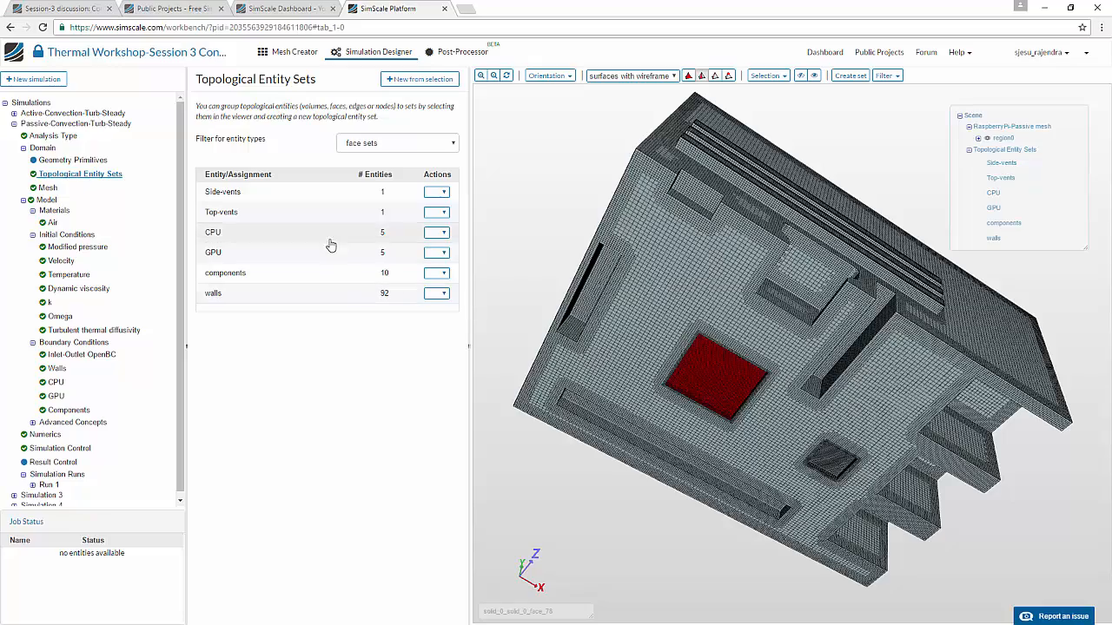
{"action": "left_click", "coordinate": [318, 252]}
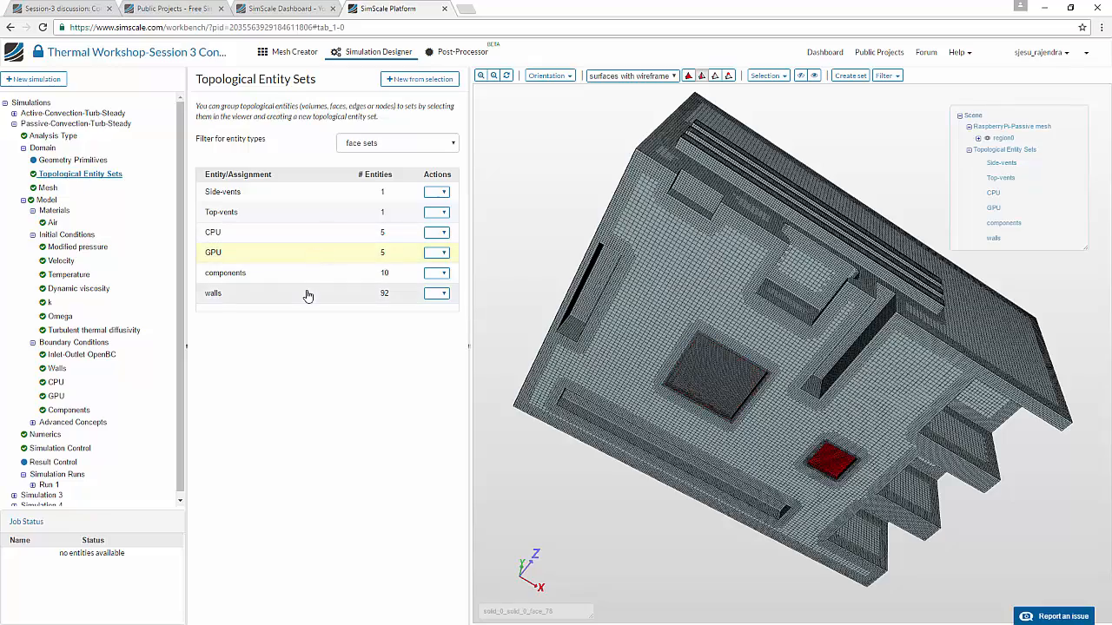
{"action": "left_click", "coordinate": [212, 295]}
{"action": "left_click_drag", "start_coordinate": [608, 301], "coordinate": [581, 409]}
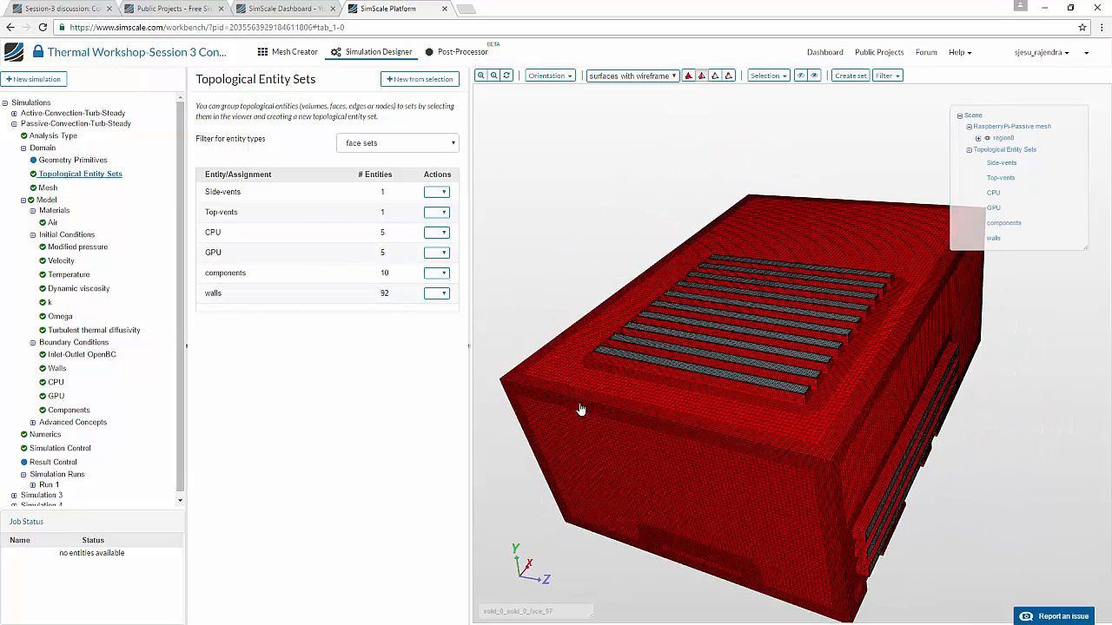
Step: Review the model's gravity settings and the Air material, including its material library entry and volume assignment
{"action": "left_click", "coordinate": [47, 199]}
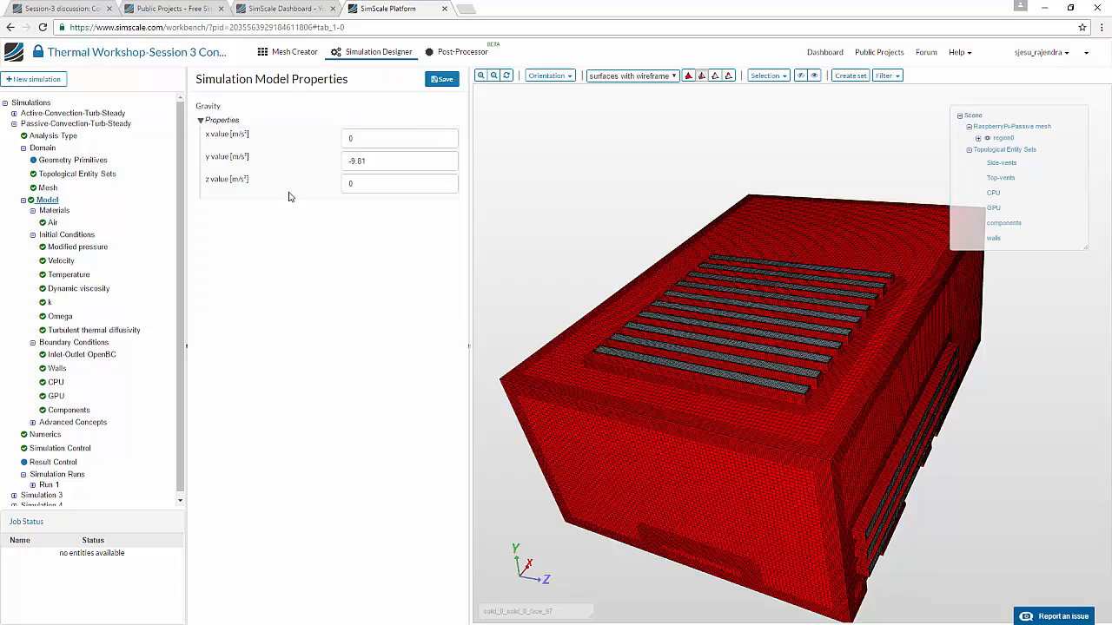
{"action": "left_click_drag", "start_coordinate": [745, 448], "coordinate": [747, 557]}
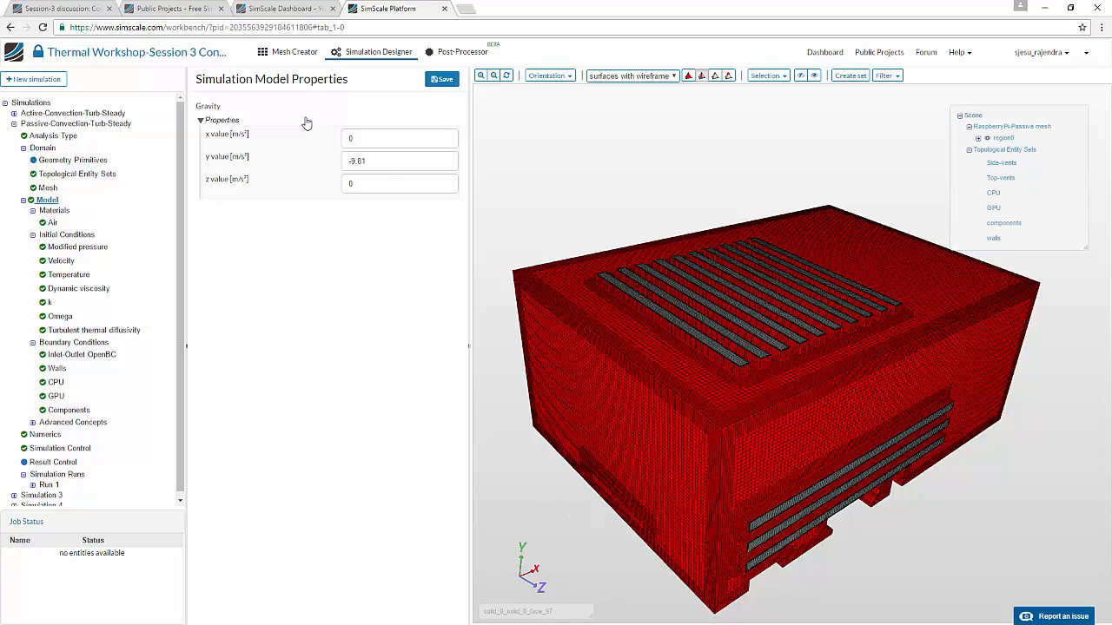
{"action": "left_click", "coordinate": [52, 223]}
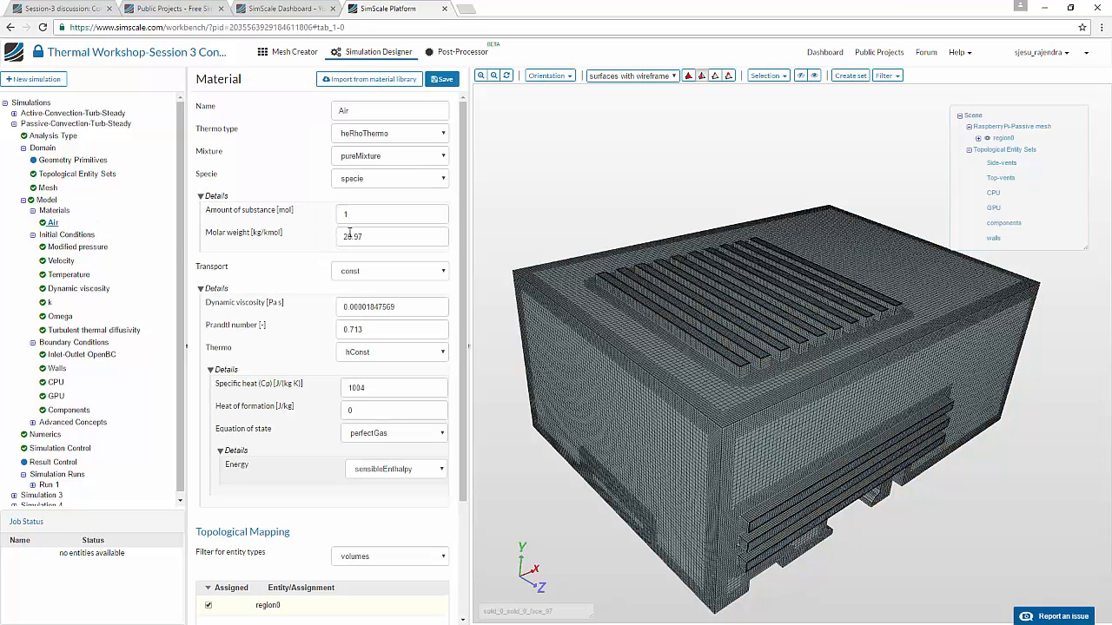
{"action": "left_click", "coordinate": [350, 79]}
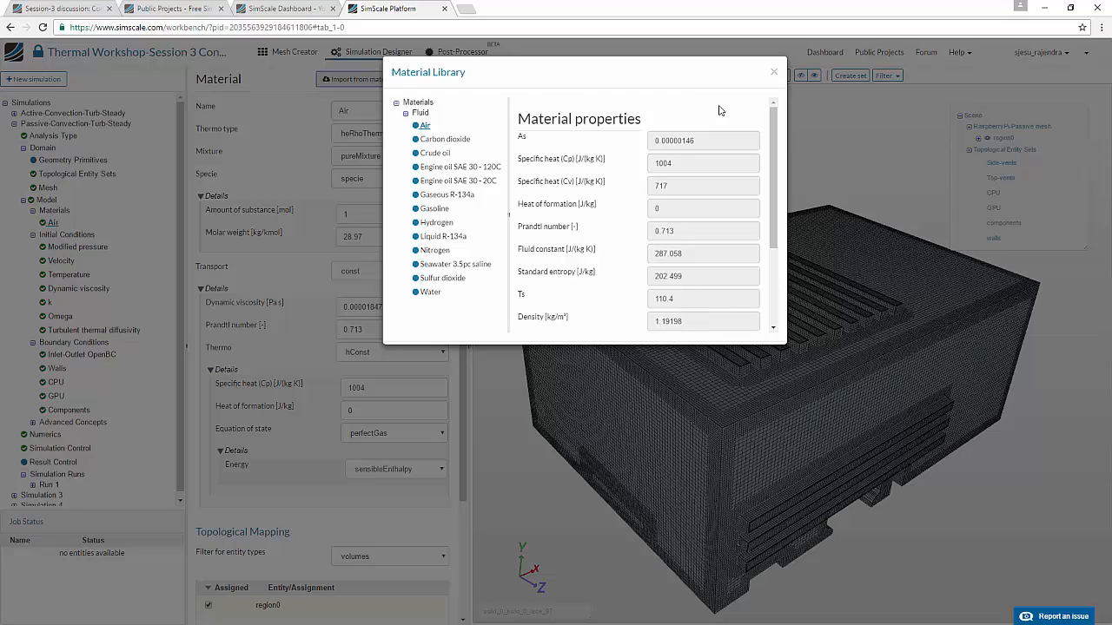
{"action": "left_click", "coordinate": [772, 72]}
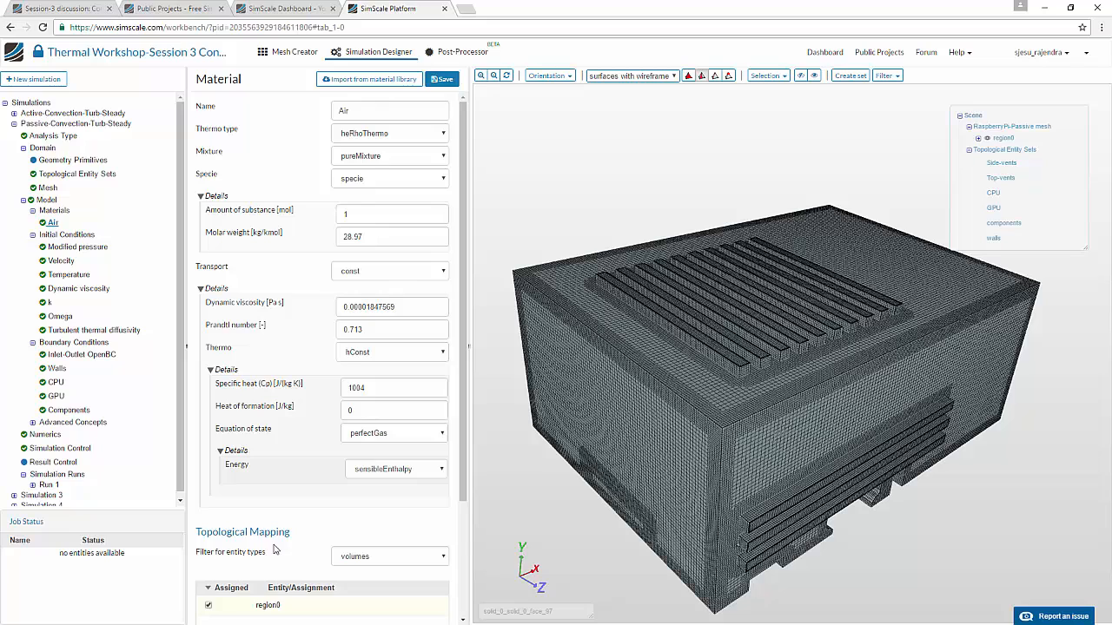
{"action": "scroll", "coordinate": [273, 549], "scroll_direction": "down", "scroll_amount": 1}
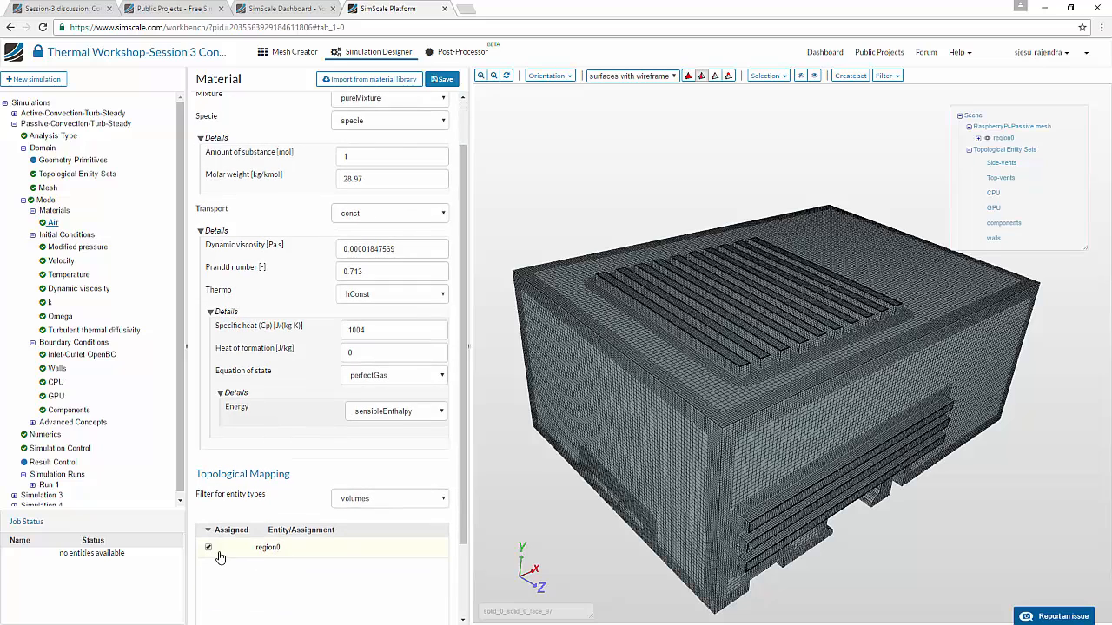
Step: Review the initial conditions of Passive-Convection-Turb-Steady, opening the temperature and velocity values
{"action": "left_click", "coordinate": [68, 236]}
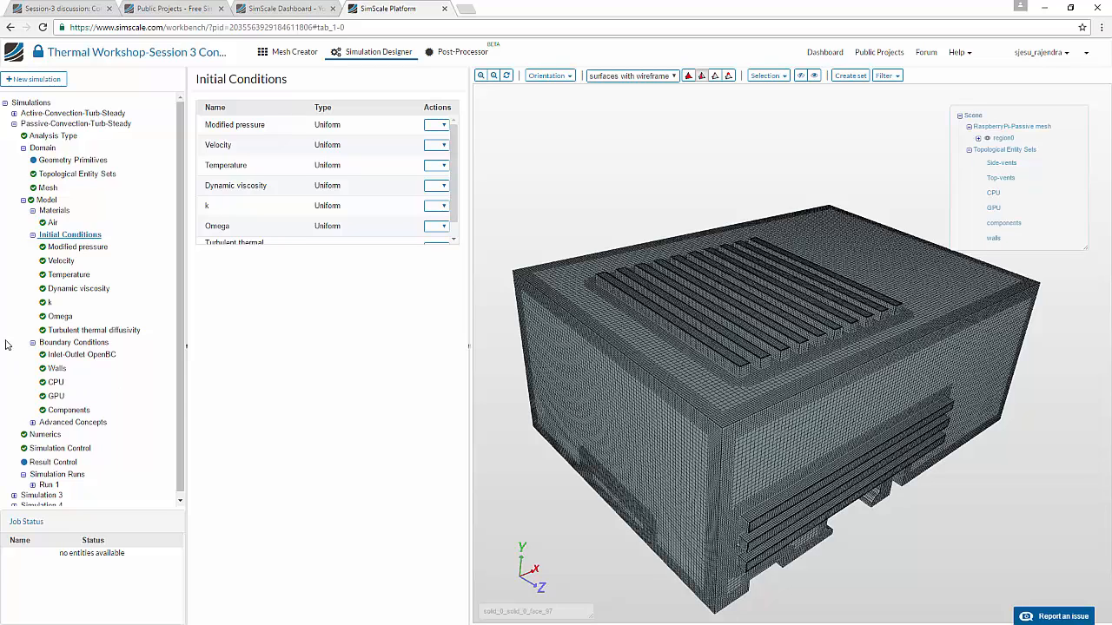
{"action": "left_click", "coordinate": [68, 274]}
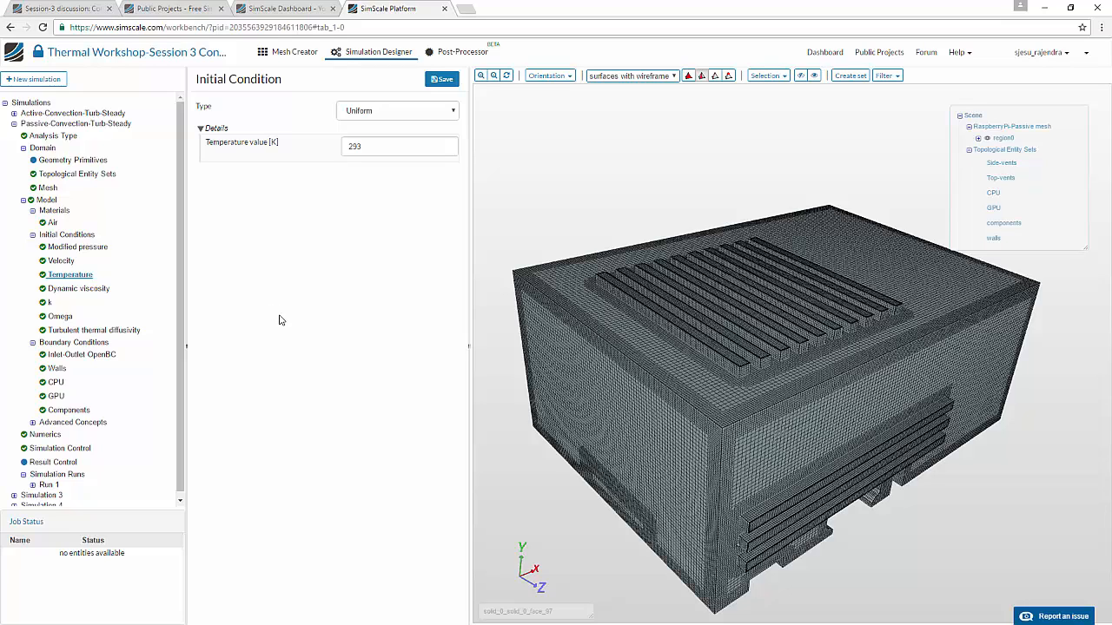
{"action": "left_click", "coordinate": [63, 261]}
{"action": "left_click", "coordinate": [622, 424]}
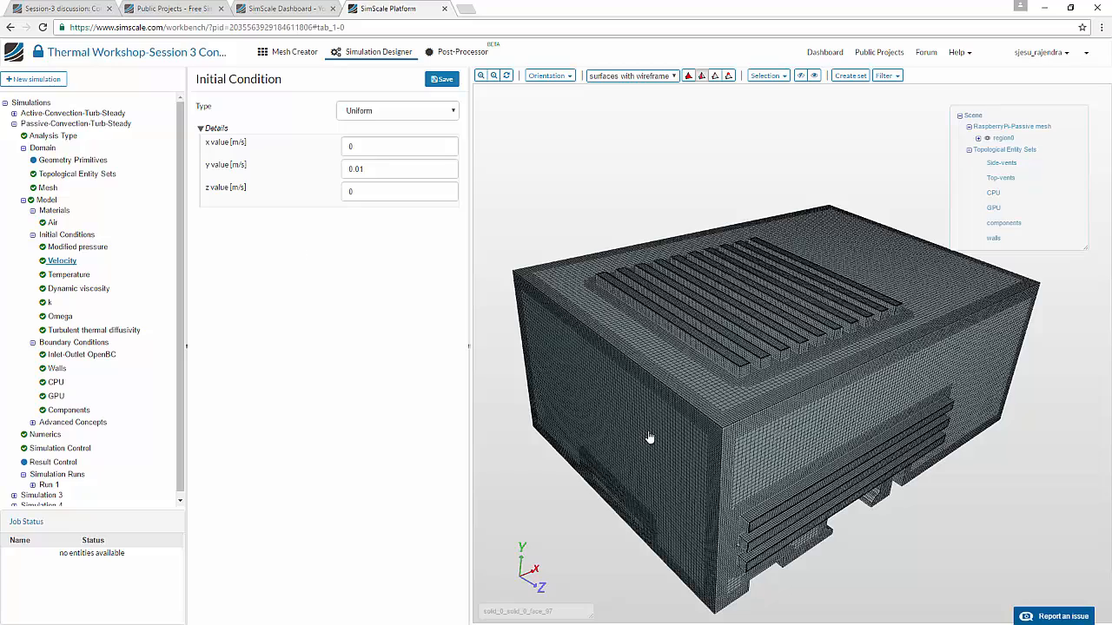
Step: Examine the enclosure mesh while reviewing the velocity initial condition, and check the dynamic viscosity initial condition
{"action": "mouse_move", "coordinate": [650, 442]}
{"action": "left_mouse_down"}
{"action": "mouse_move", "coordinate": [663, 459]}
{"action": "mouse_move", "coordinate": [643, 433]}
{"action": "left_mouse_up"}
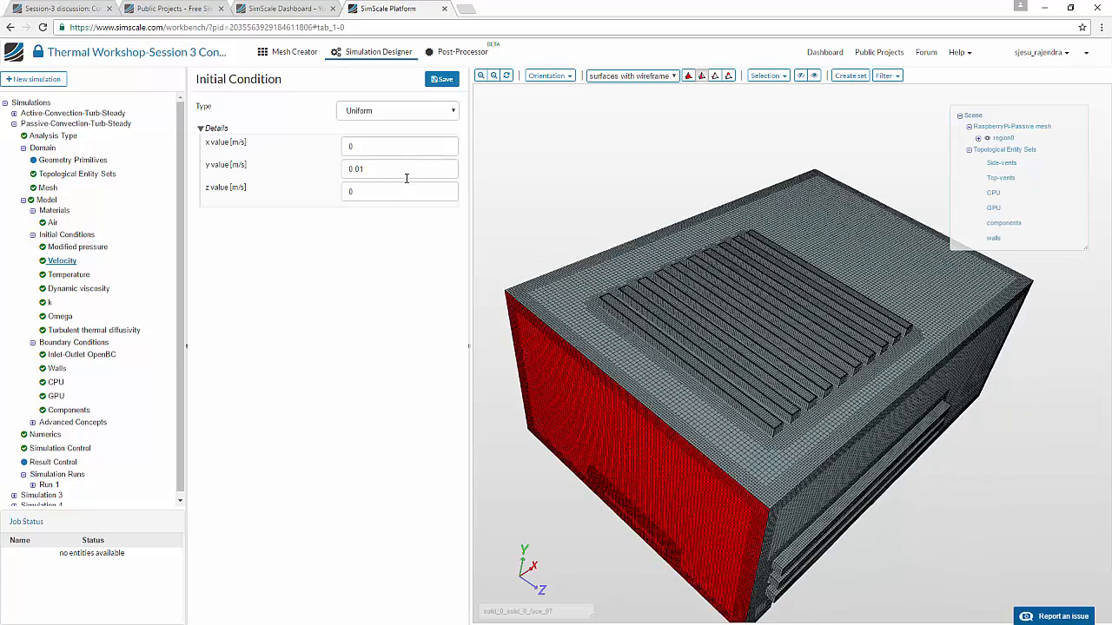
{"action": "left_click_drag", "start_coordinate": [847, 560], "coordinate": [770, 485]}
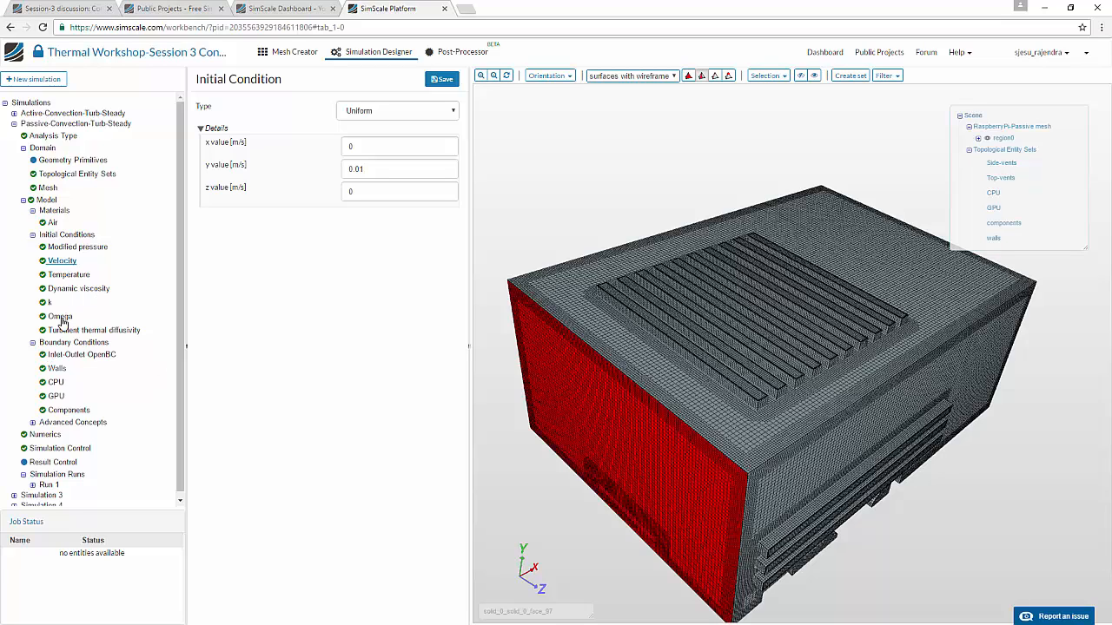
{"action": "left_click", "coordinate": [63, 291]}
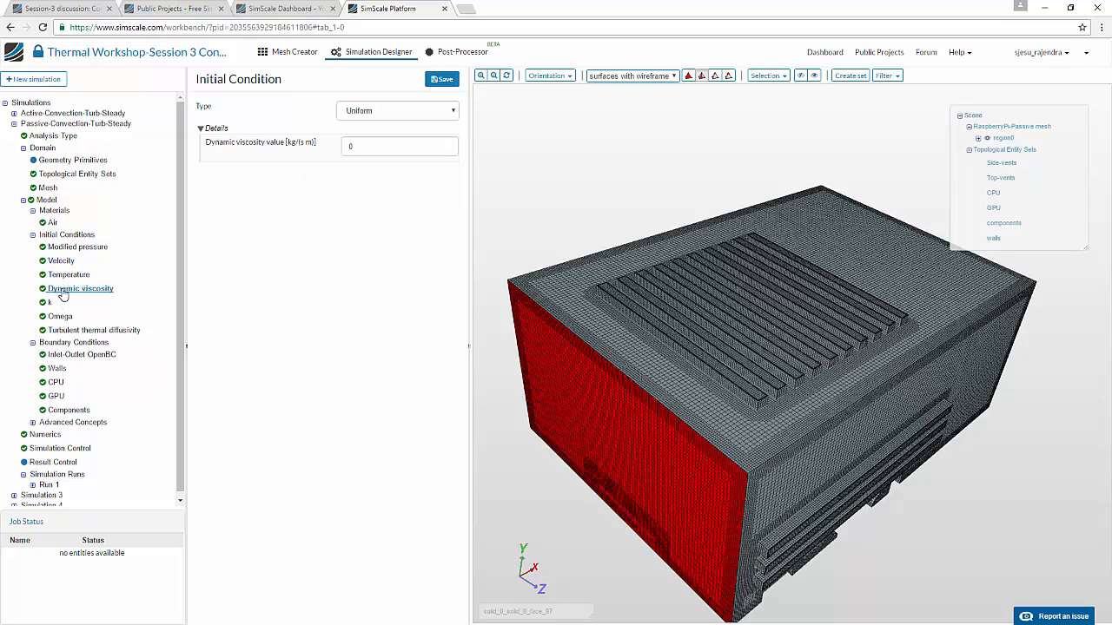
Step: Review the Inlet-Outlet OpenBC boundary condition's pressure, temperature and turbulence settings, and highlight its assigned vent faces on the mesh
{"action": "left_click", "coordinate": [72, 343]}
{"action": "left_click", "coordinate": [80, 354]}
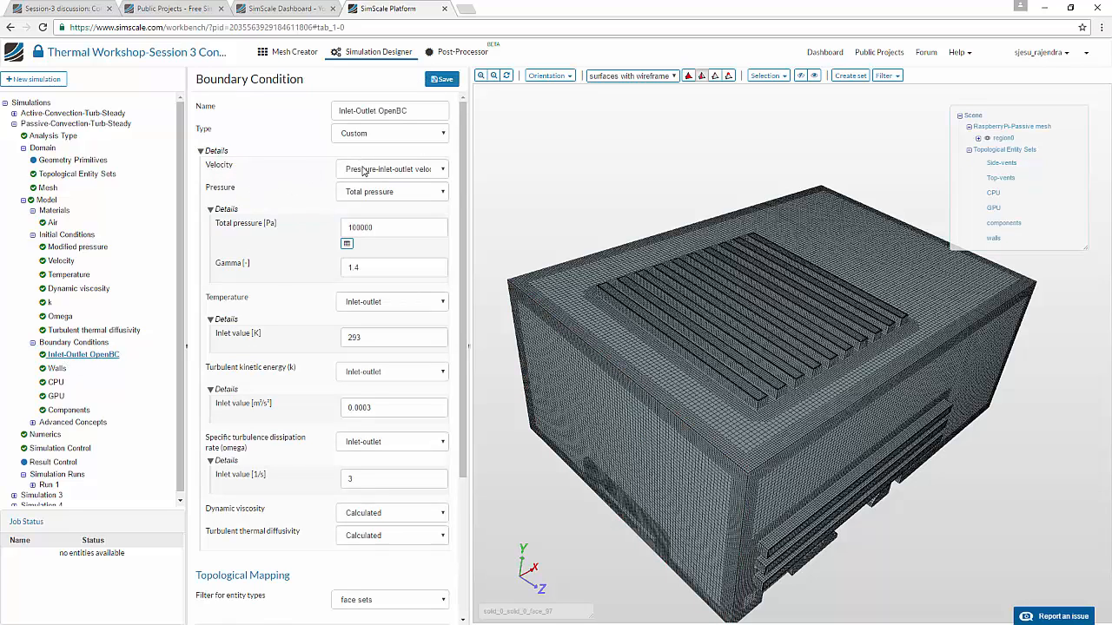
{"action": "left_click", "coordinate": [760, 334]}
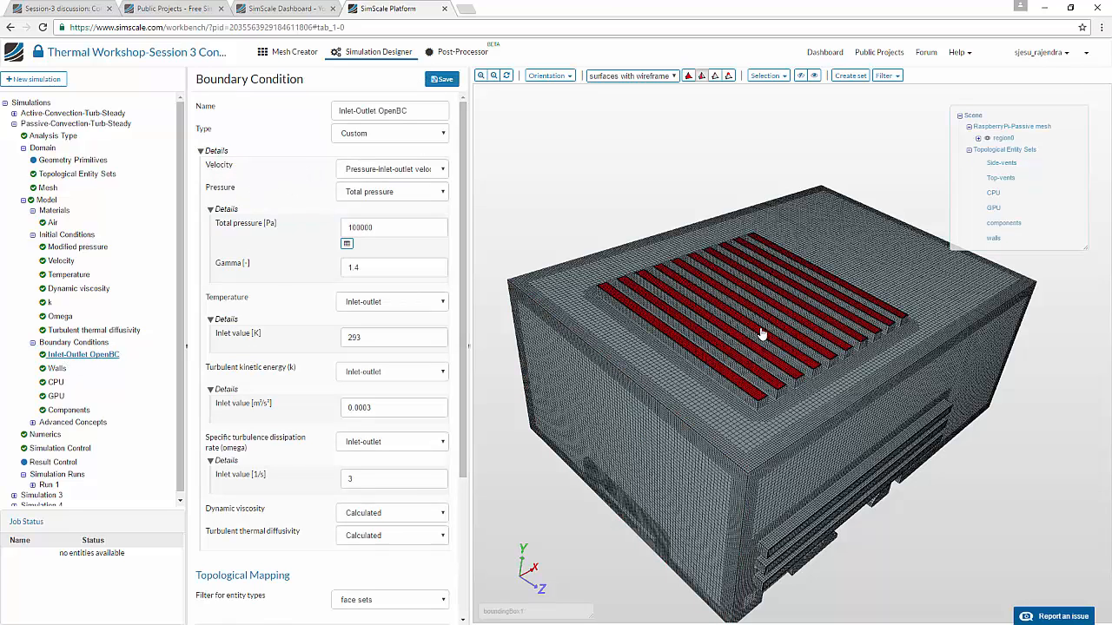
{"action": "scroll", "coordinate": [453, 326], "scroll_direction": "down", "scroll_amount": 1}
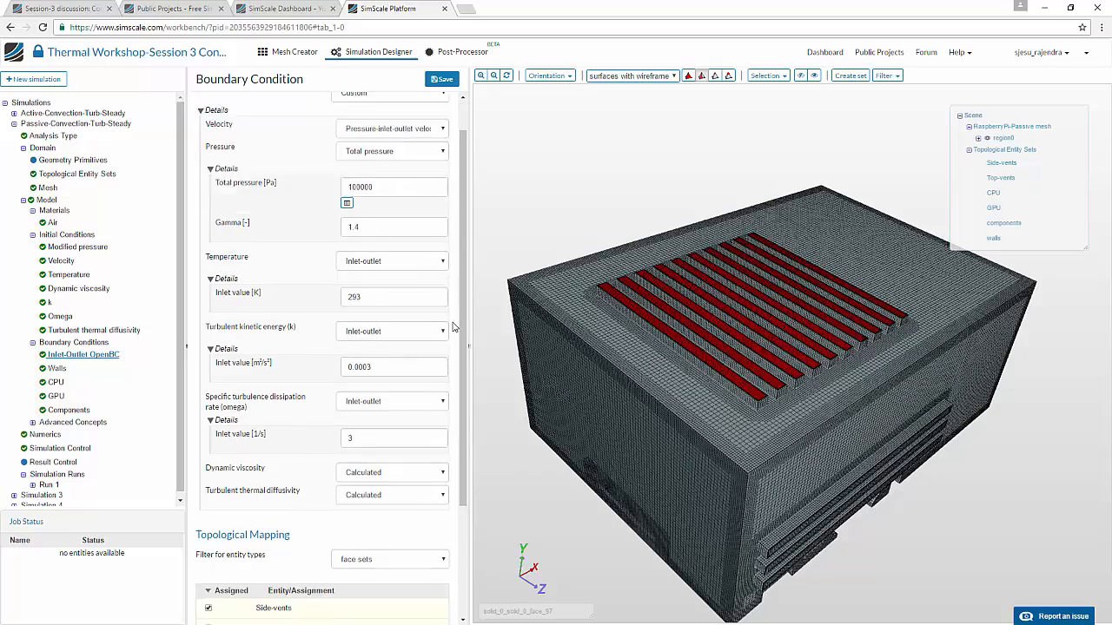
{"action": "scroll", "coordinate": [454, 327], "scroll_direction": "down", "scroll_amount": 2}
{"action": "left_click", "coordinate": [329, 599]}
{"action": "left_click_drag", "start_coordinate": [599, 543], "coordinate": [547, 523]}
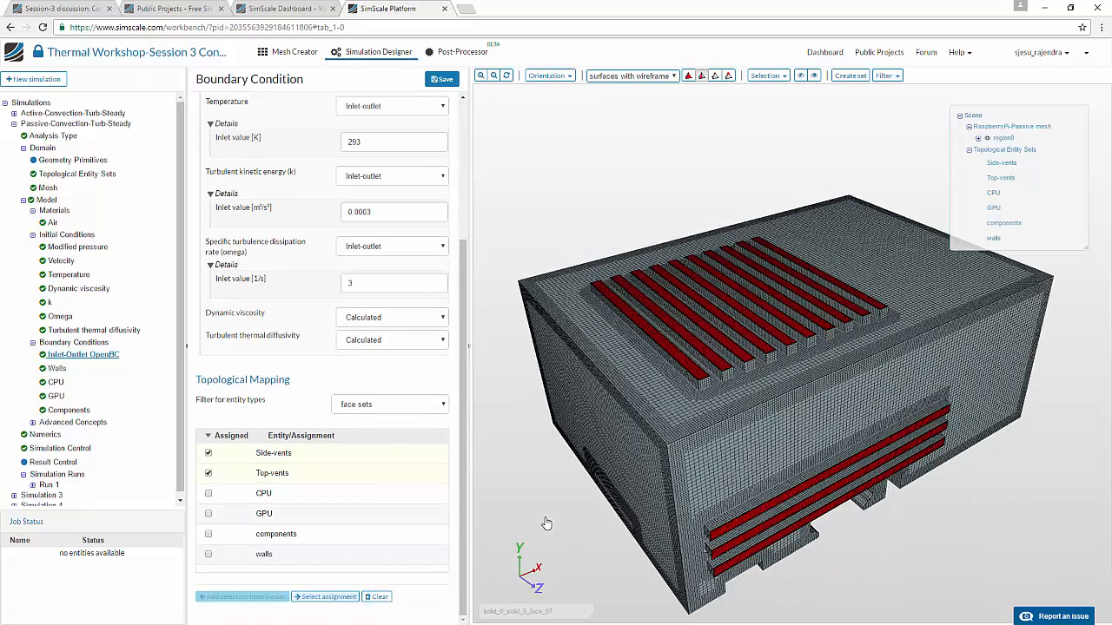
{"action": "scroll", "coordinate": [454, 403], "scroll_direction": "up", "scroll_amount": 3}
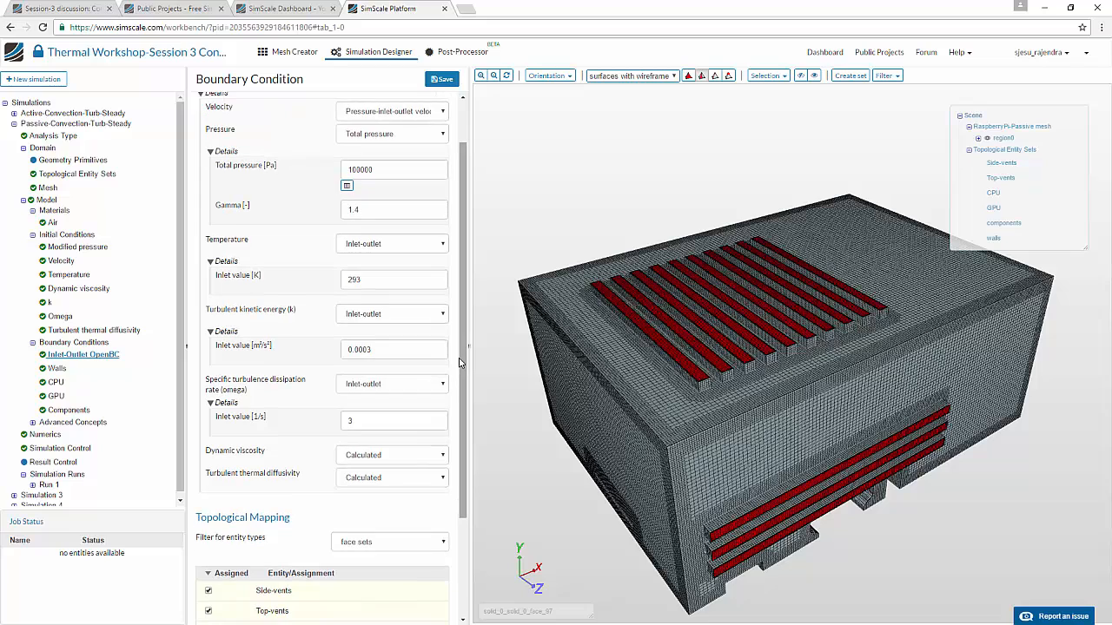
{"action": "scroll", "coordinate": [460, 363], "scroll_direction": "up", "scroll_amount": 1}
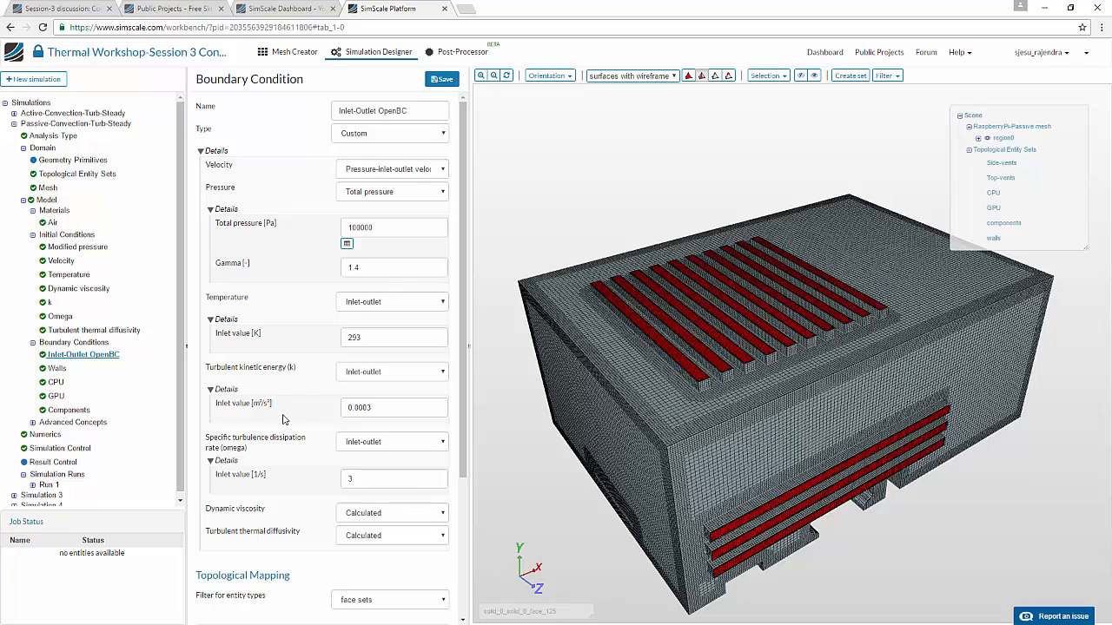
{"action": "scroll", "coordinate": [283, 420], "scroll_direction": "down", "scroll_amount": 2}
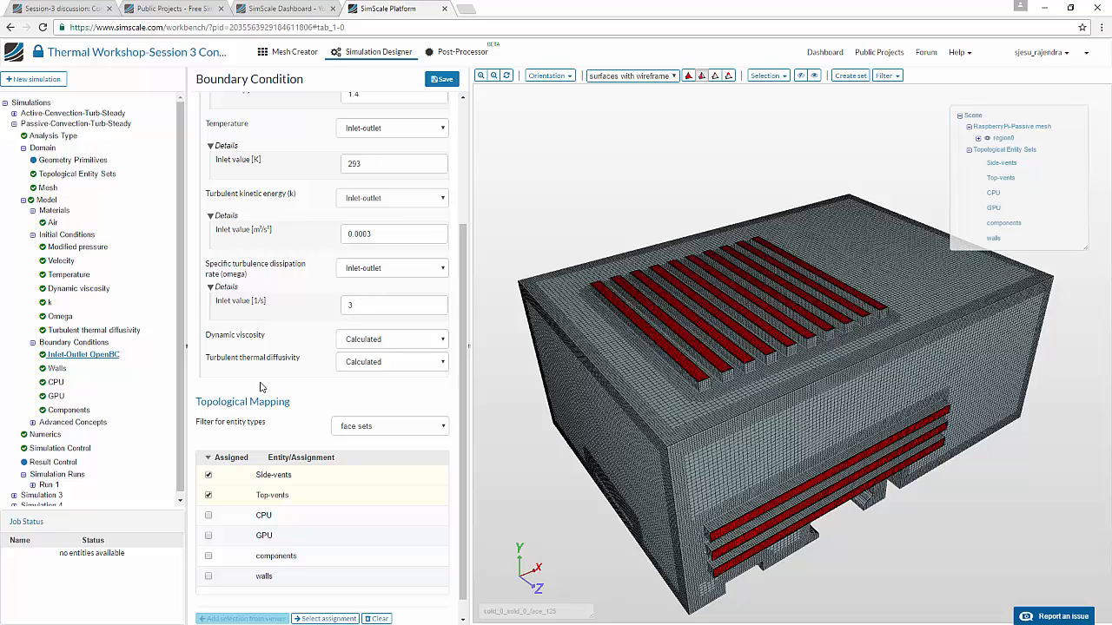
Step: Review the Walls boundary condition and highlight its assigned wall faces on the enclosure mesh
{"action": "left_click", "coordinate": [56, 370]}
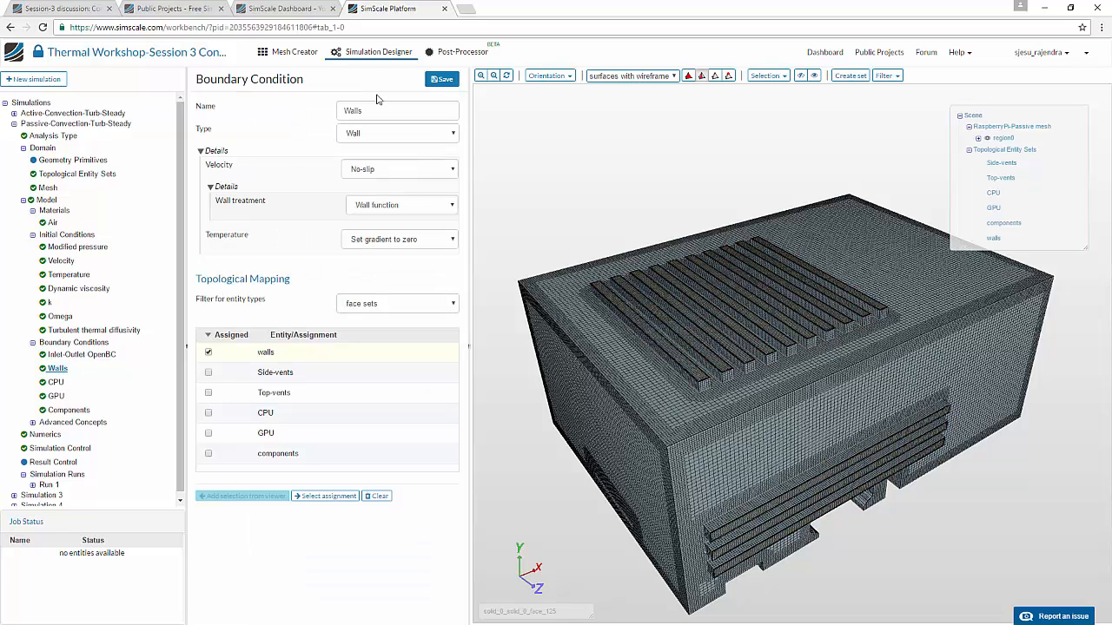
{"action": "left_click", "coordinate": [329, 497]}
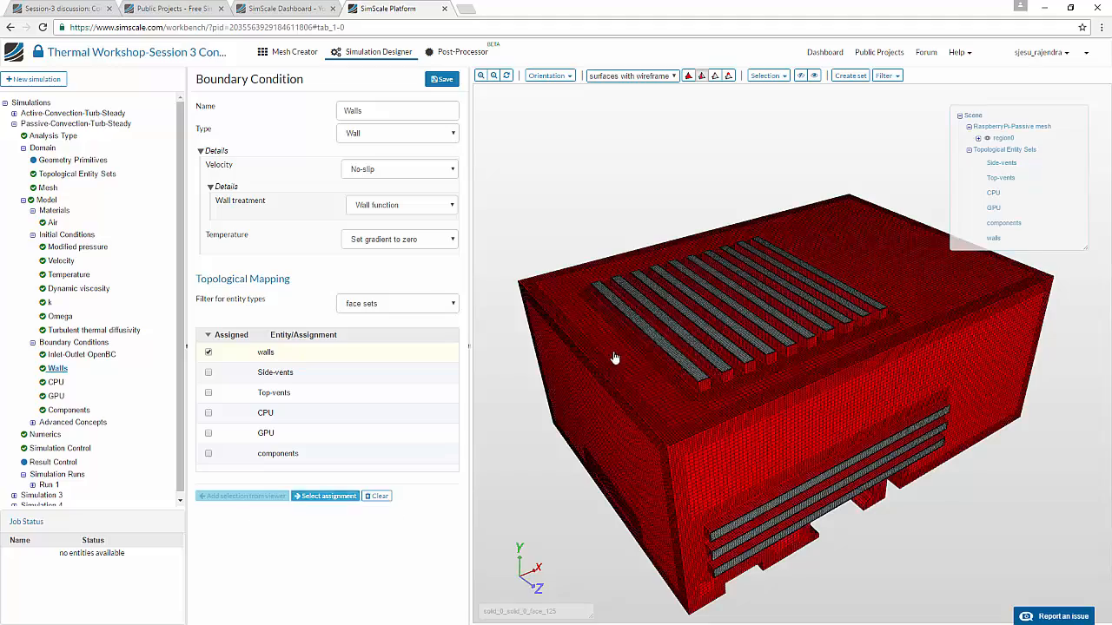
{"action": "left_click_drag", "start_coordinate": [533, 403], "coordinate": [659, 426]}
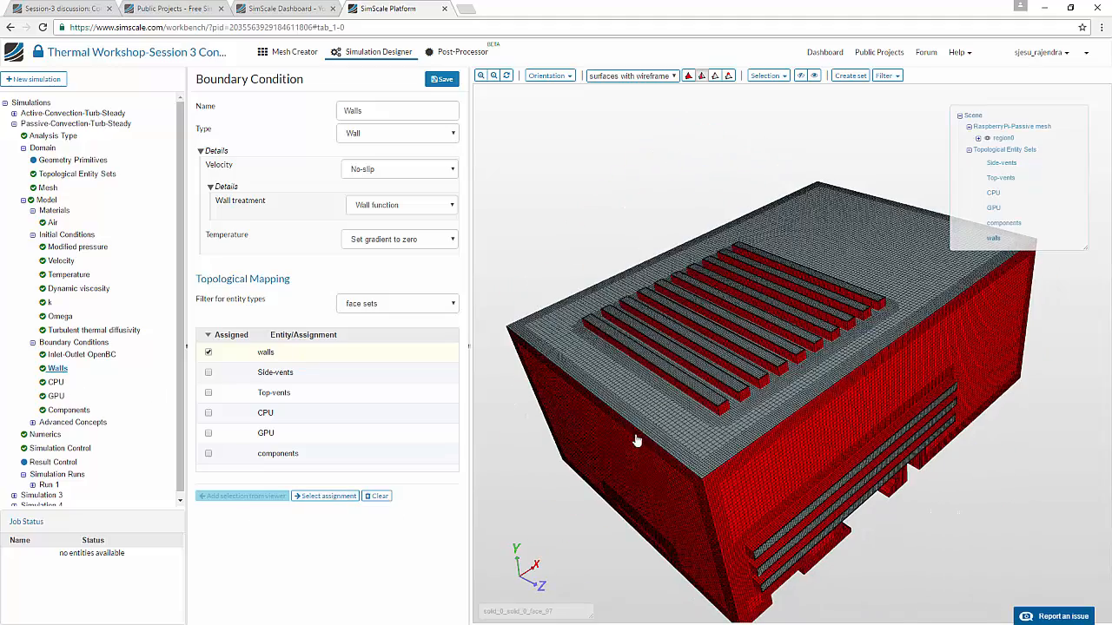
{"action": "left_click_drag", "start_coordinate": [642, 472], "coordinate": [651, 474]}
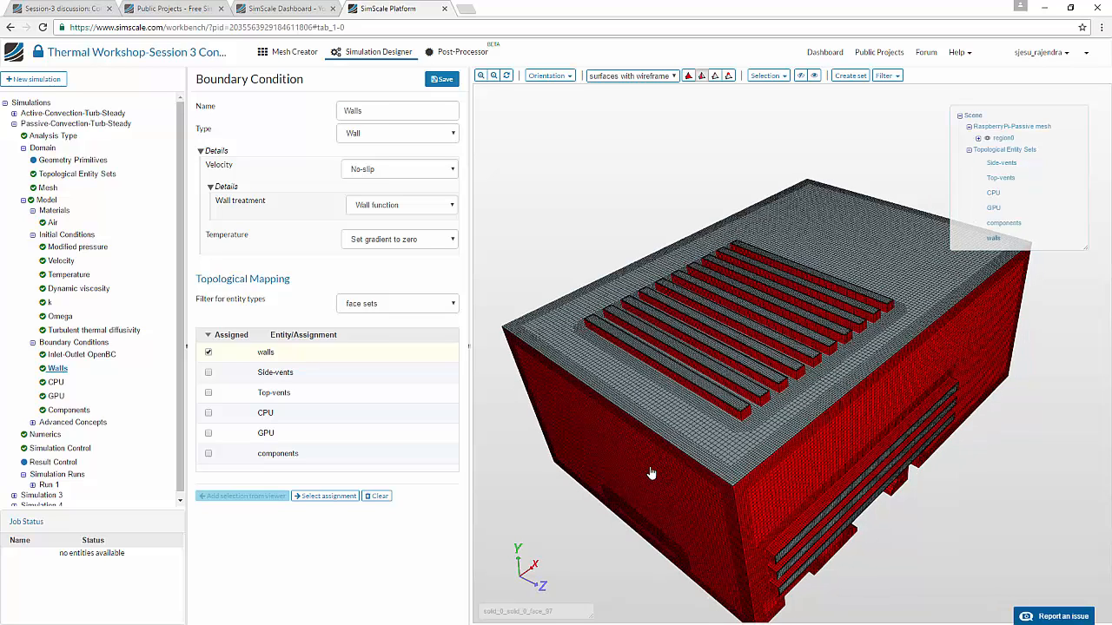
{"action": "left_click", "coordinate": [651, 475]}
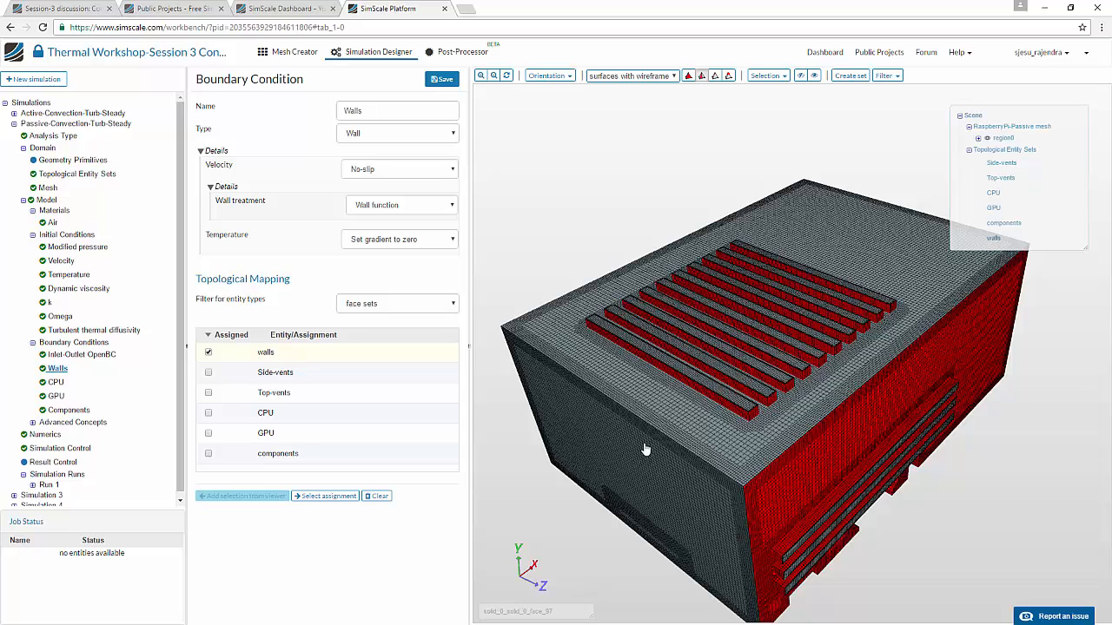
Step: Review the heat flux settings of the CPU and GPU boundary conditions, highlighting the assigned CPU faces on the enclosure's underside
{"action": "left_click", "coordinate": [57, 385]}
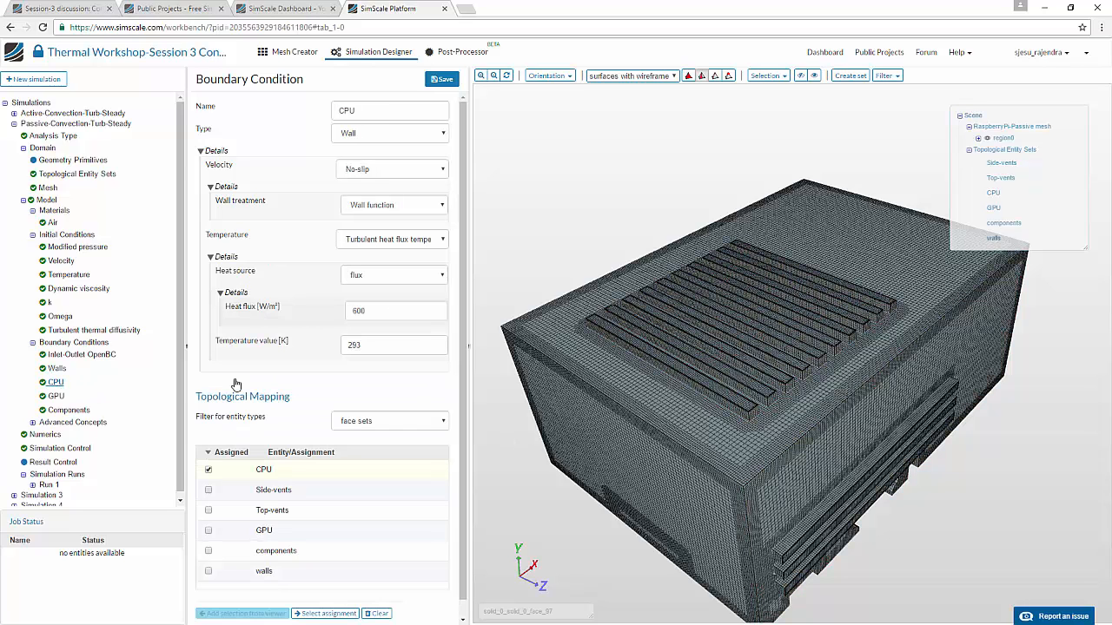
{"action": "scroll", "coordinate": [313, 538], "scroll_direction": "down", "scroll_amount": 1}
{"action": "left_click", "coordinate": [323, 598]}
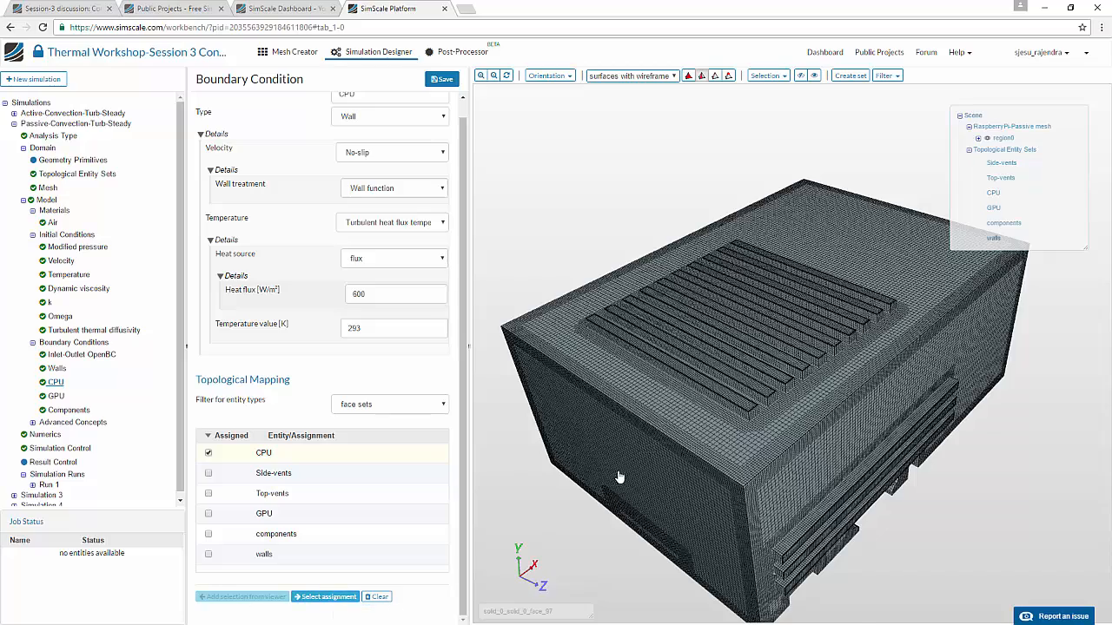
{"action": "left_click_drag", "start_coordinate": [621, 480], "coordinate": [616, 231]}
{"action": "left_click_drag", "start_coordinate": [770, 293], "coordinate": [765, 393]}
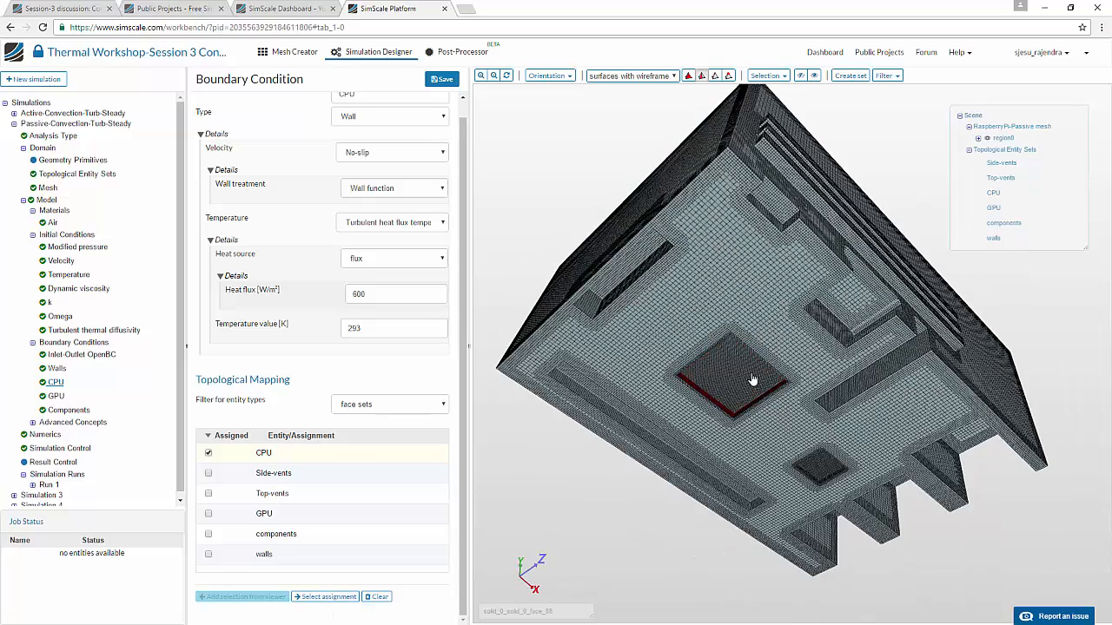
{"action": "left_click", "coordinate": [326, 598]}
{"action": "left_click_drag", "start_coordinate": [743, 379], "coordinate": [742, 395]}
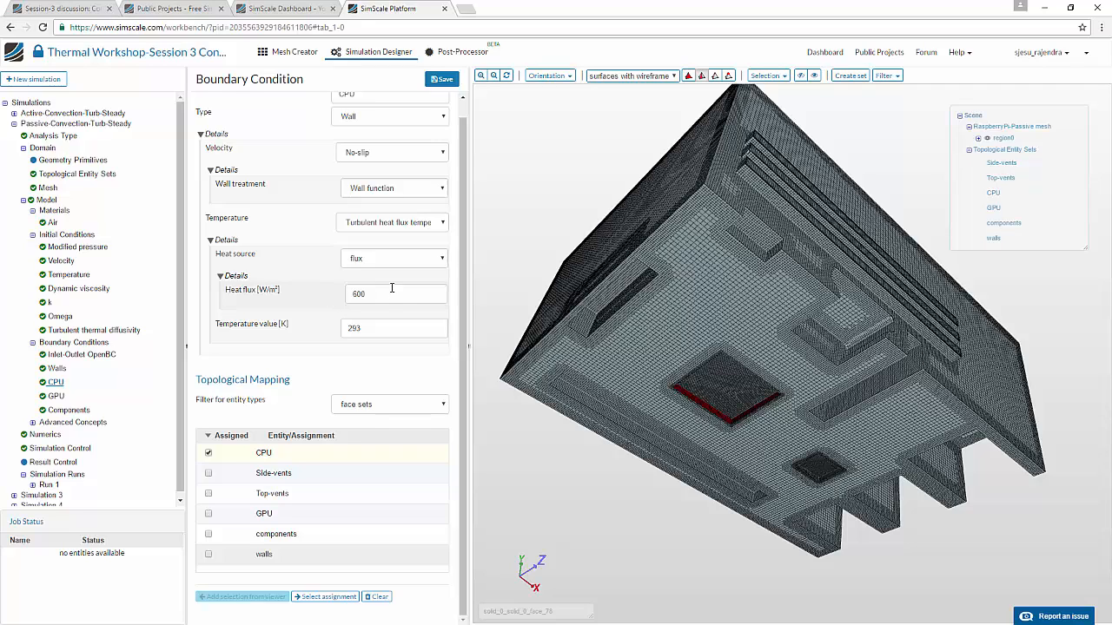
{"action": "left_click", "coordinate": [56, 396]}
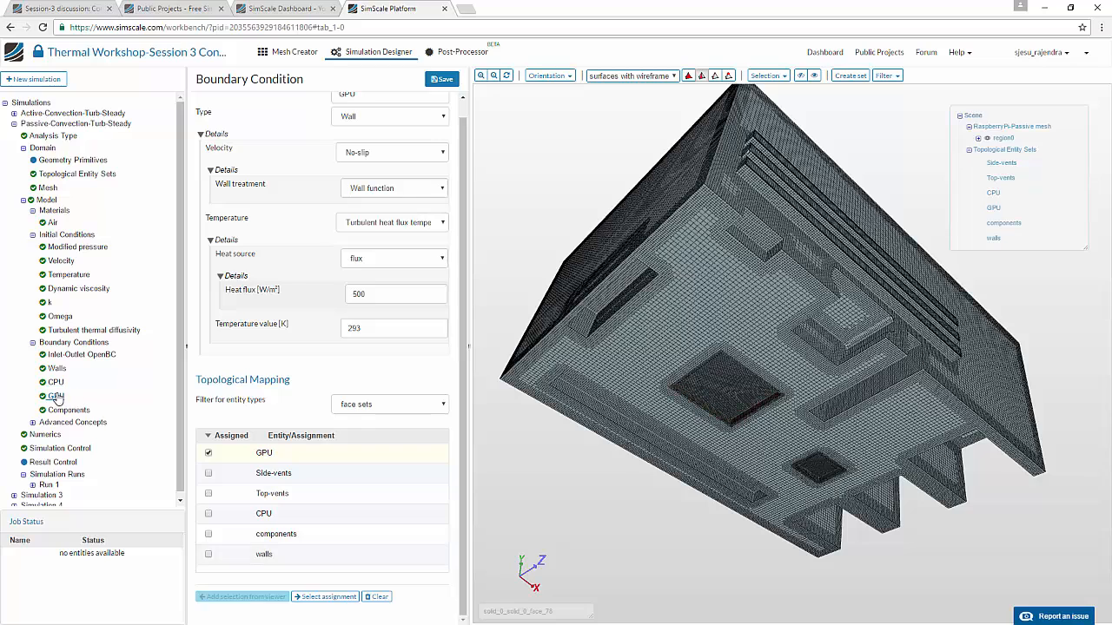
{"action": "scroll", "coordinate": [316, 223], "scroll_direction": "up", "scroll_amount": 1}
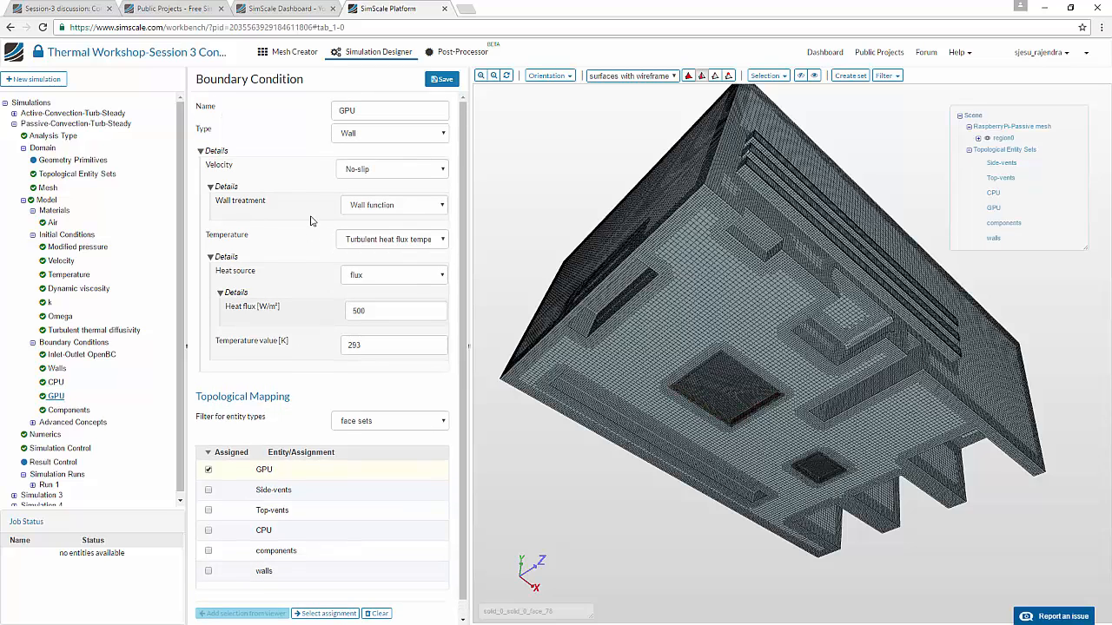
Step: Review the Components boundary condition, hiding the outer enclosure faces and highlighting the assigned component faces inside
{"action": "left_click", "coordinate": [73, 412]}
{"action": "left_click_drag", "start_coordinate": [750, 355], "coordinate": [704, 405]}
{"action": "left_click", "coordinate": [675, 420]}
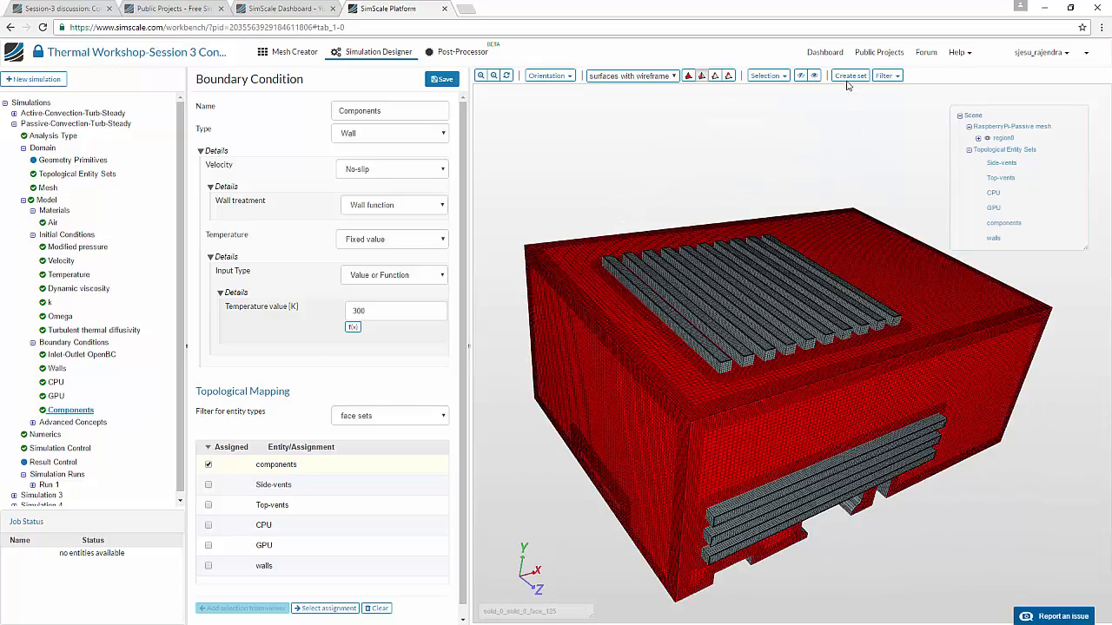
{"action": "left_click", "coordinate": [800, 76]}
{"action": "left_click_drag", "start_coordinate": [797, 121], "coordinate": [793, 160]}
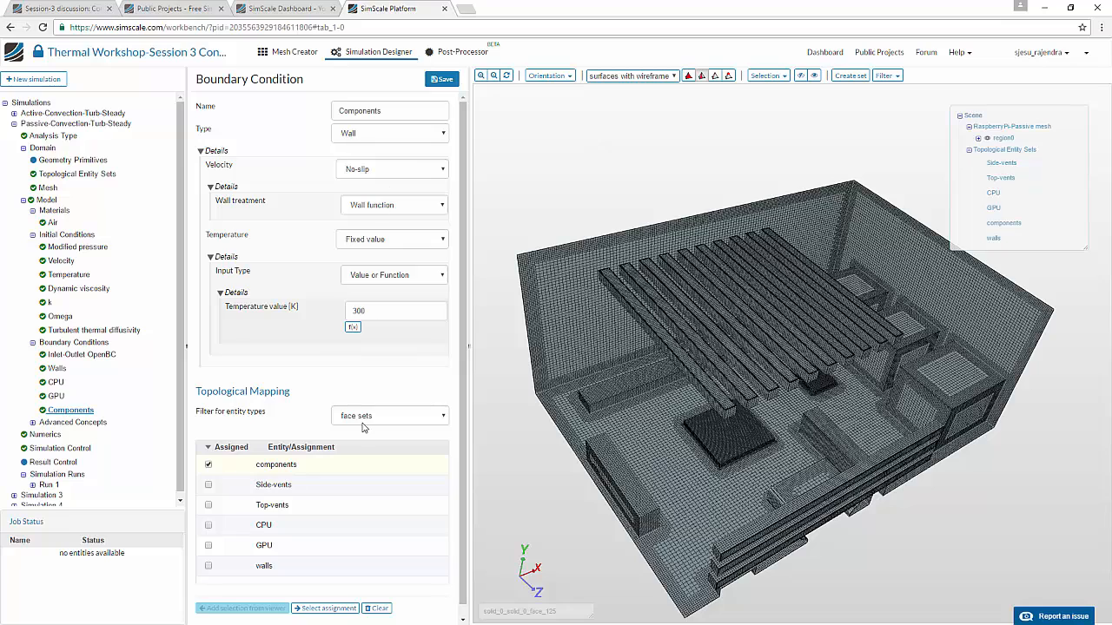
{"action": "left_click", "coordinate": [336, 609]}
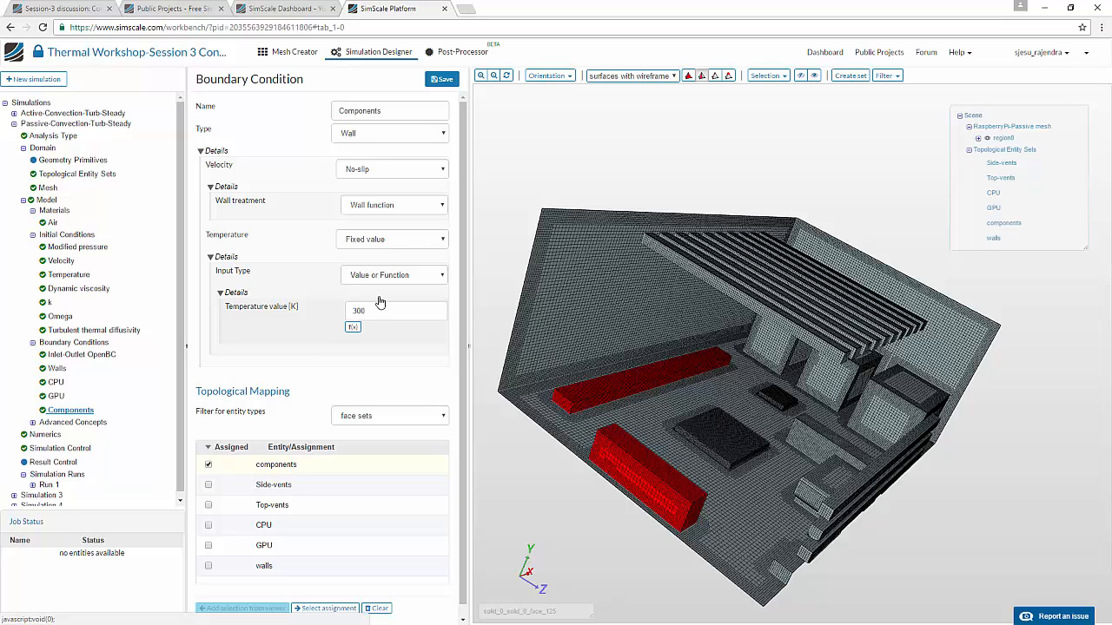
{"action": "left_click_drag", "start_coordinate": [618, 356], "coordinate": [583, 396]}
Step: Review the Numerics settings, including relaxation factors, the modified pressure solver options and the numerical schemes
{"action": "left_click", "coordinate": [49, 435]}
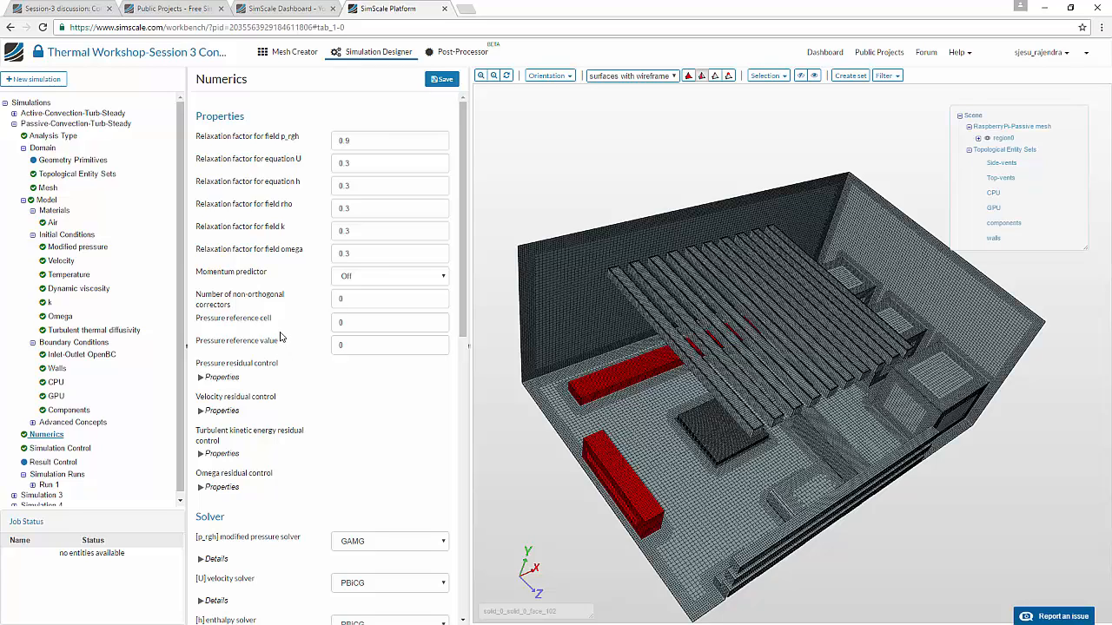
{"action": "scroll", "coordinate": [280, 335], "scroll_direction": "down", "scroll_amount": 4}
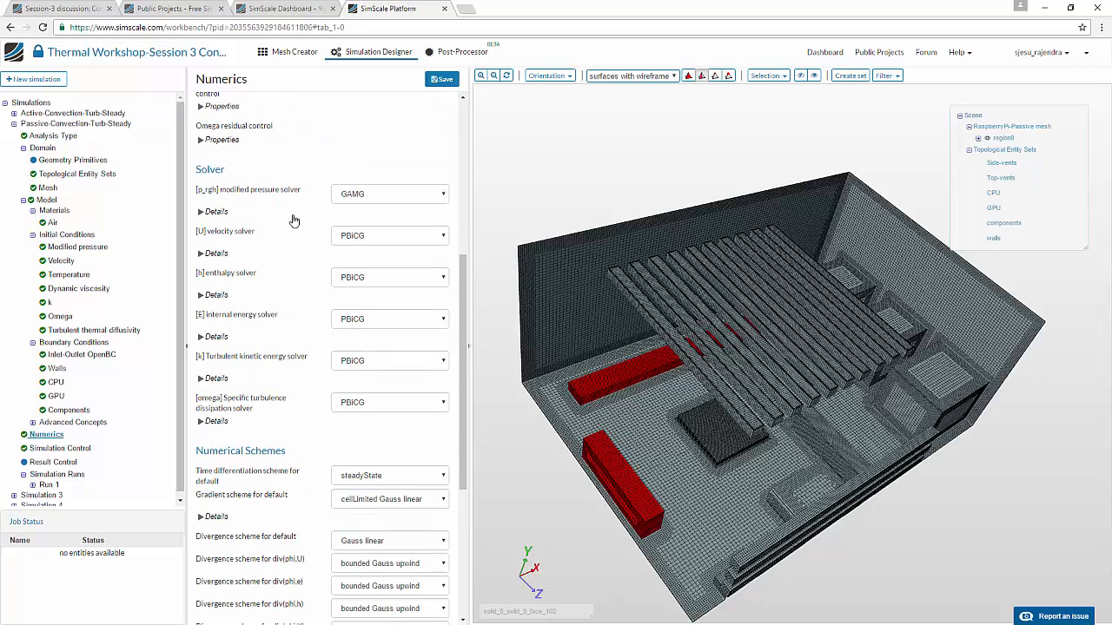
{"action": "left_click", "coordinate": [361, 197]}
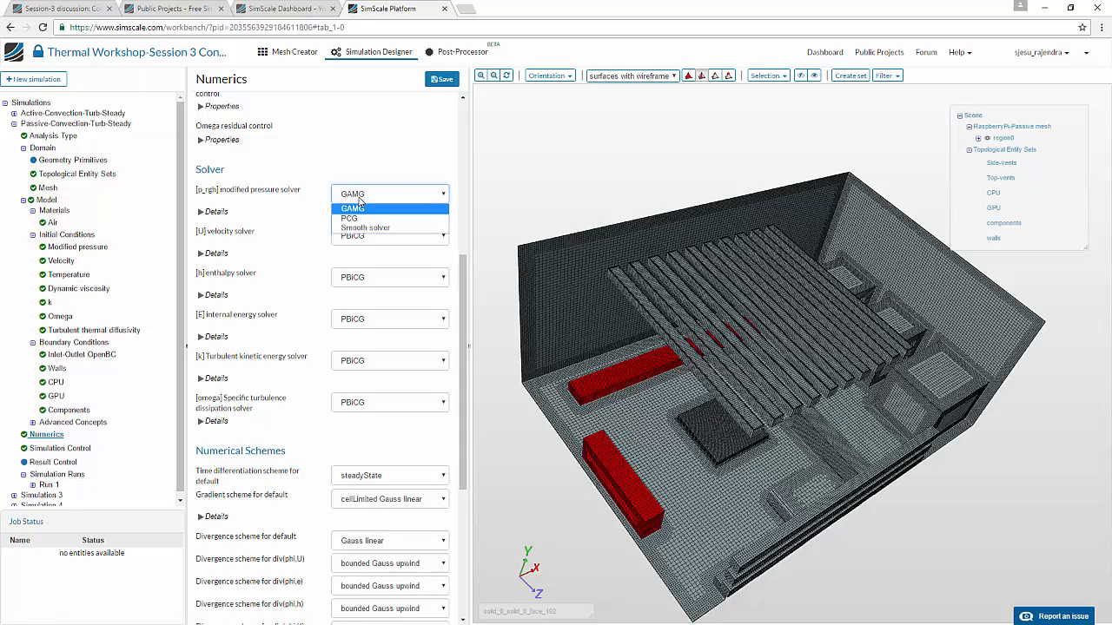
{"action": "left_click", "coordinate": [360, 207]}
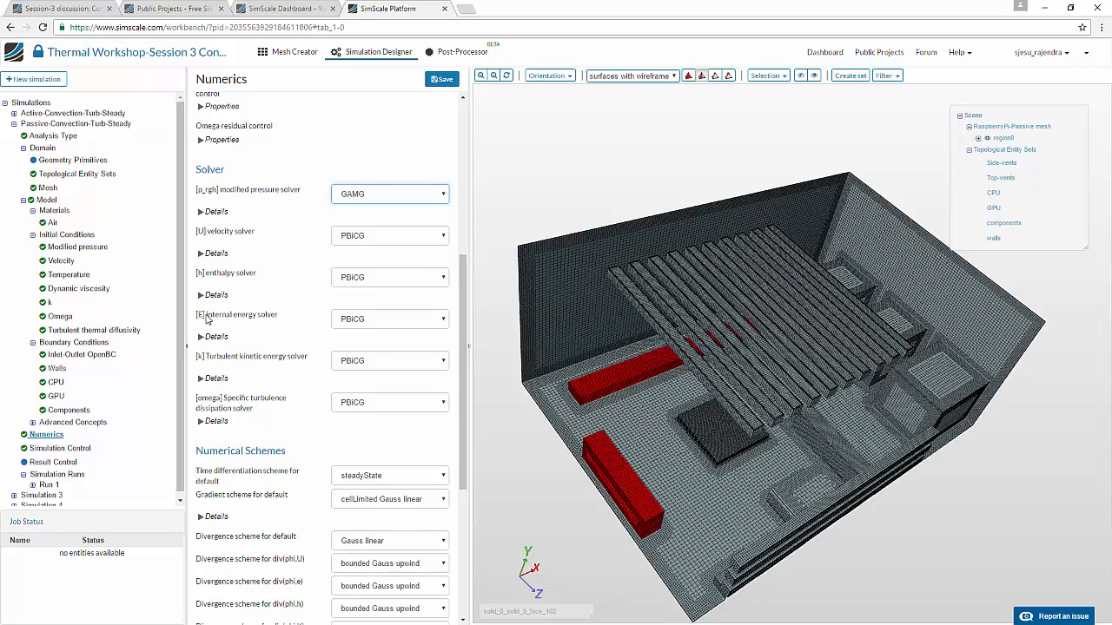
{"action": "scroll", "coordinate": [298, 327], "scroll_direction": "down", "scroll_amount": 3}
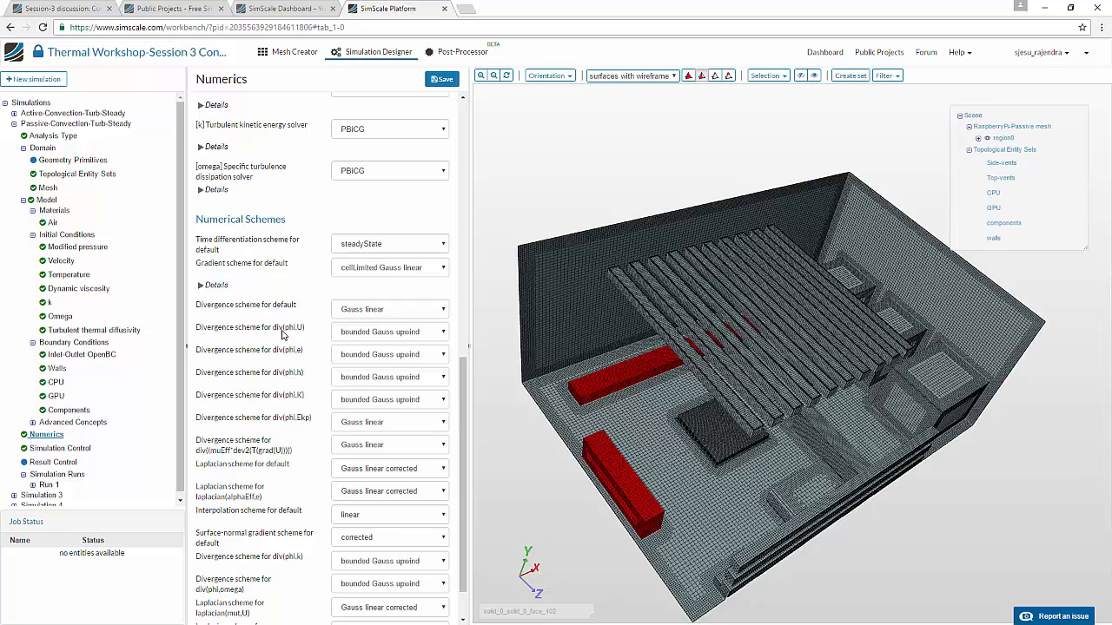
{"action": "scroll", "coordinate": [281, 336], "scroll_direction": "down", "scroll_amount": 1}
{"action": "scroll", "coordinate": [280, 336], "scroll_direction": "up", "scroll_amount": 8}
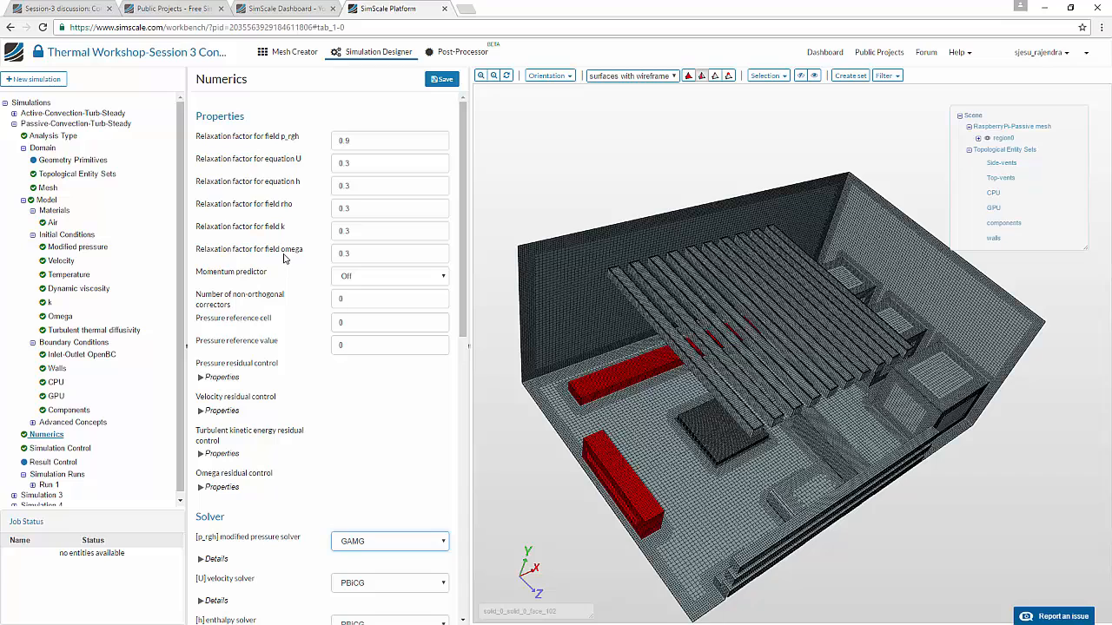
Step: Review the Simulation Control settings, including the write interval in the write control details
{"action": "left_click", "coordinate": [36, 448]}
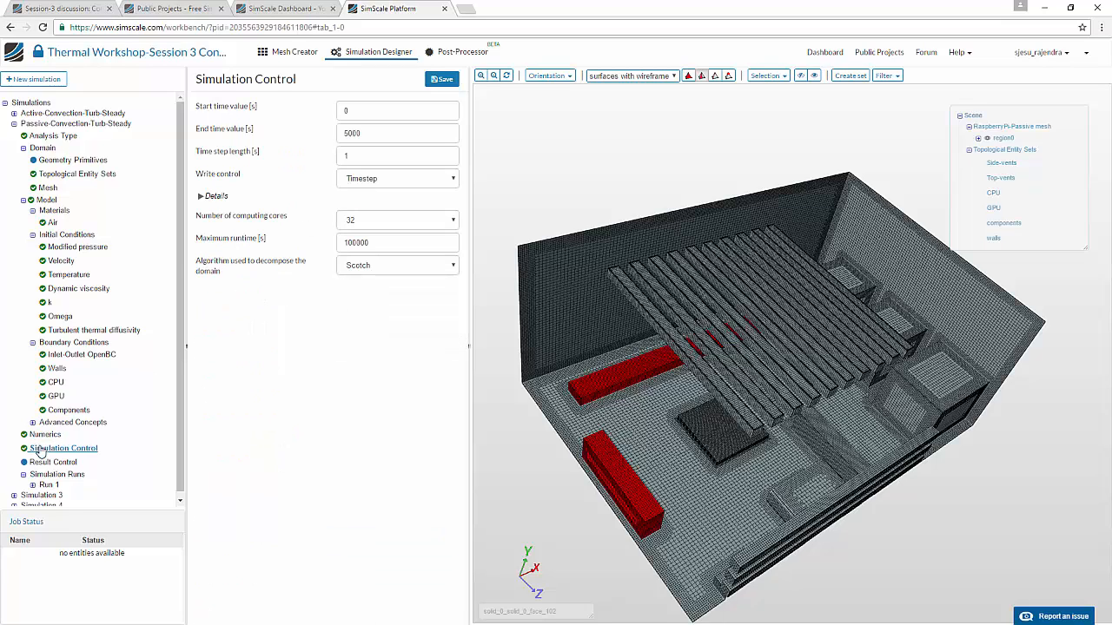
{"action": "left_click", "coordinate": [211, 197]}
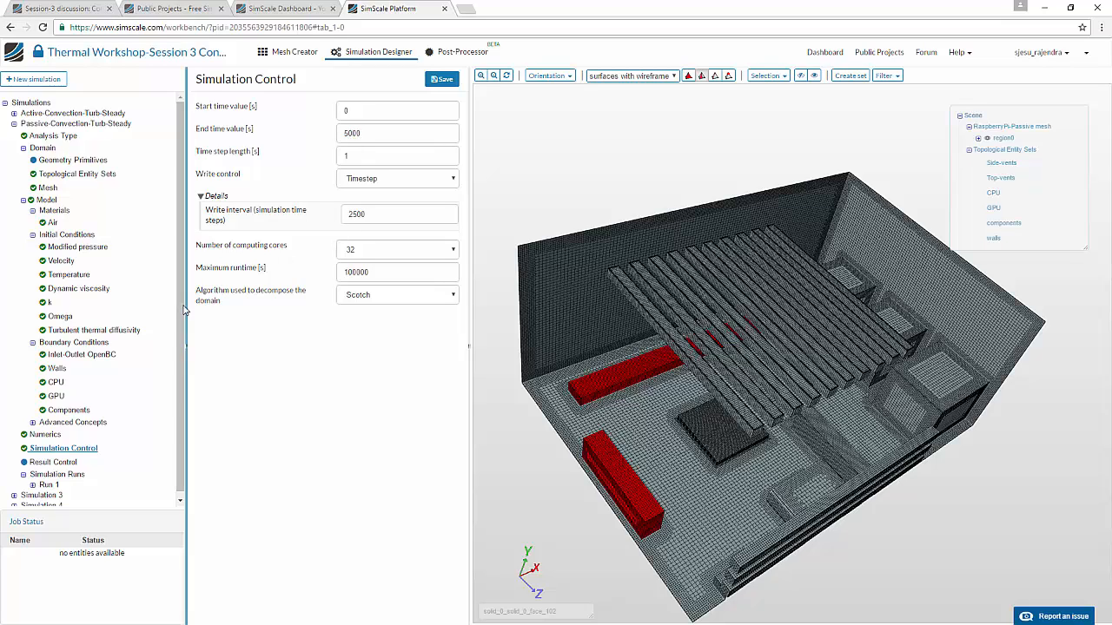
Step: Create a new simulation run named Run 2 for the passive convection case, and view the residual plot of Run 1
{"action": "scroll", "coordinate": [173, 382], "scroll_direction": "down", "scroll_amount": 1}
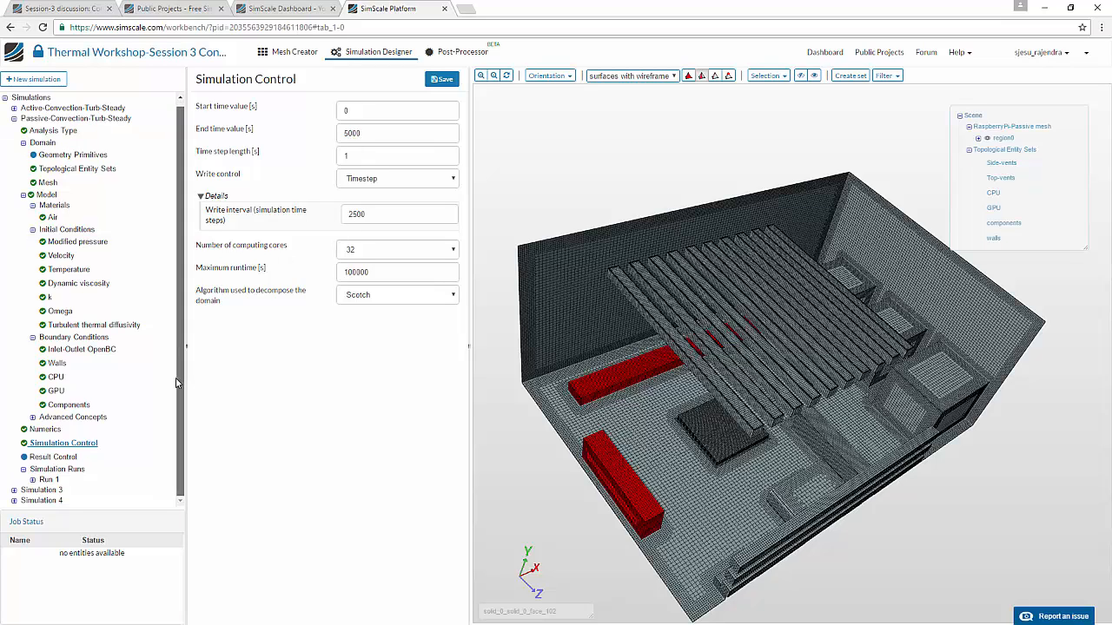
{"action": "left_click", "coordinate": [45, 473]}
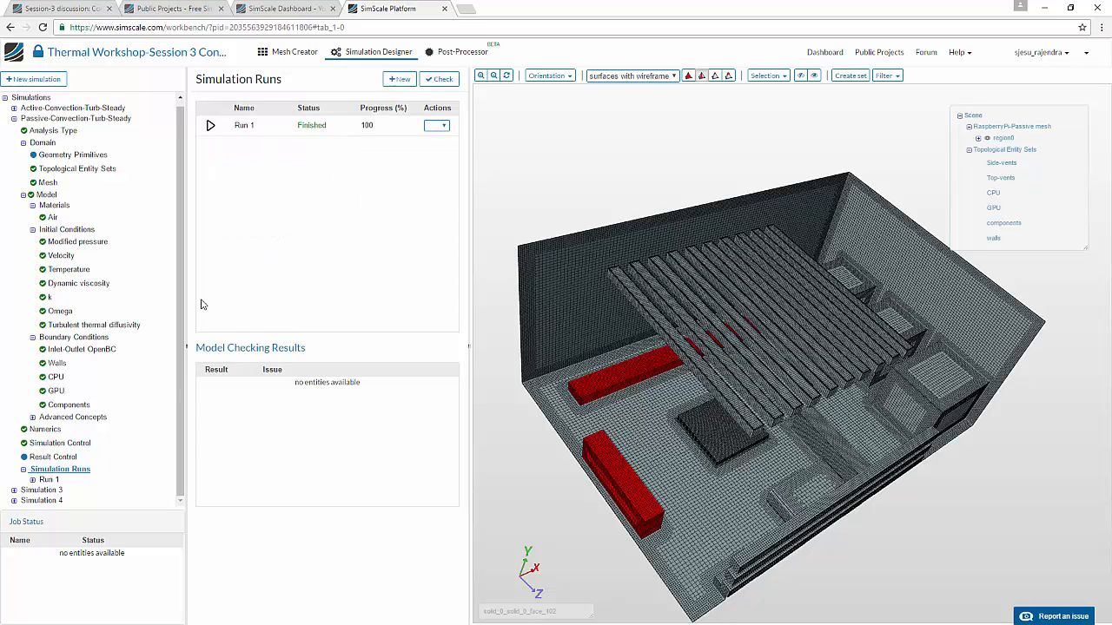
{"action": "left_click", "coordinate": [398, 81]}
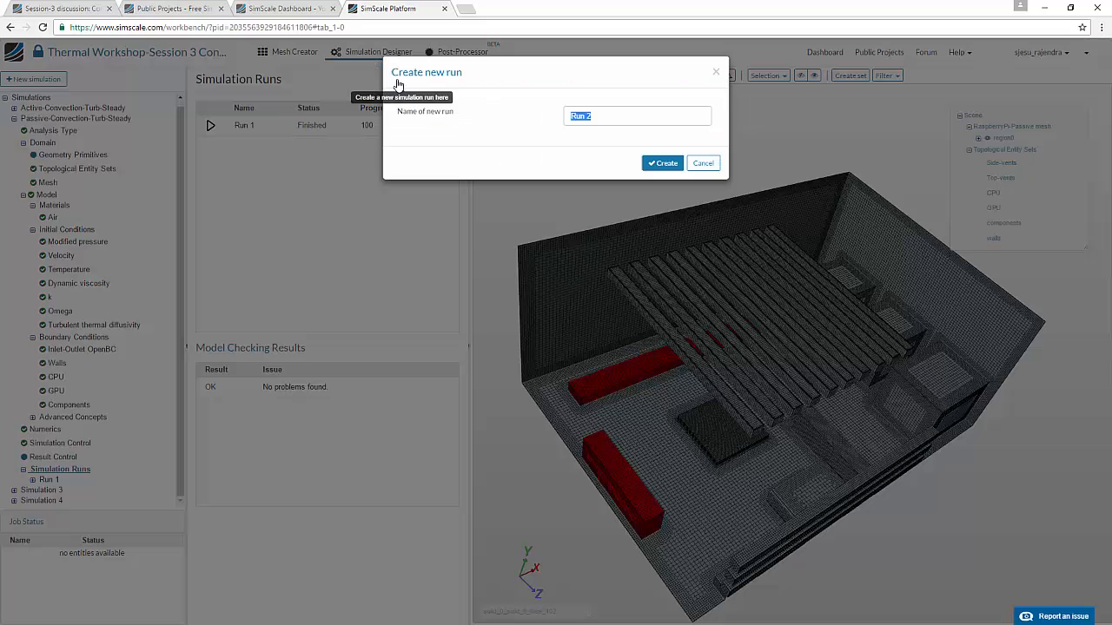
{"action": "left_click", "coordinate": [662, 167]}
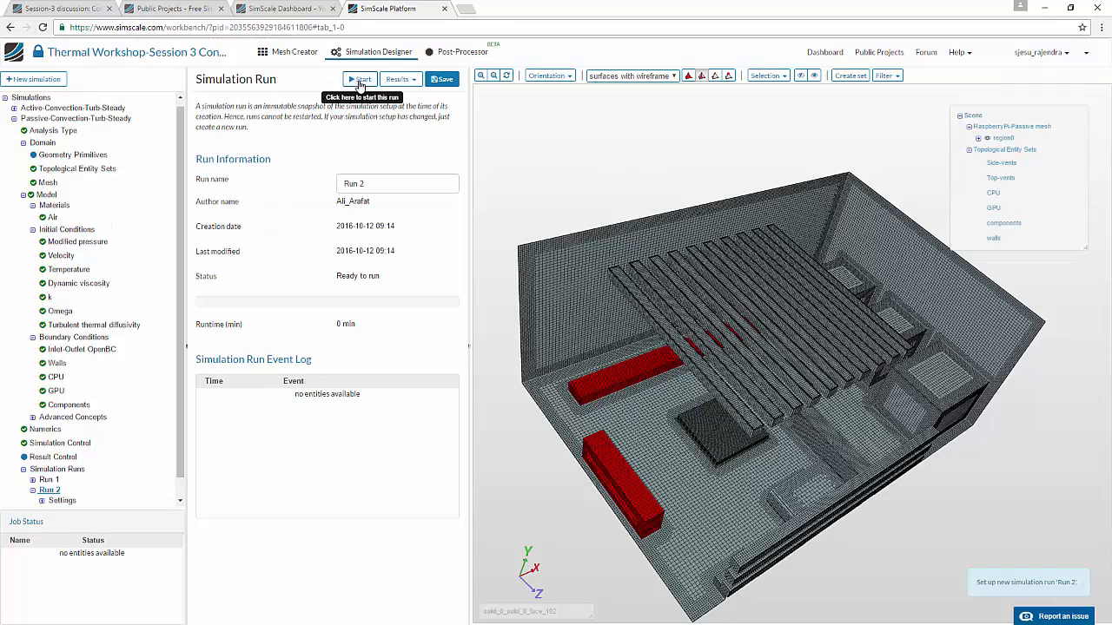
{"action": "left_click", "coordinate": [45, 481]}
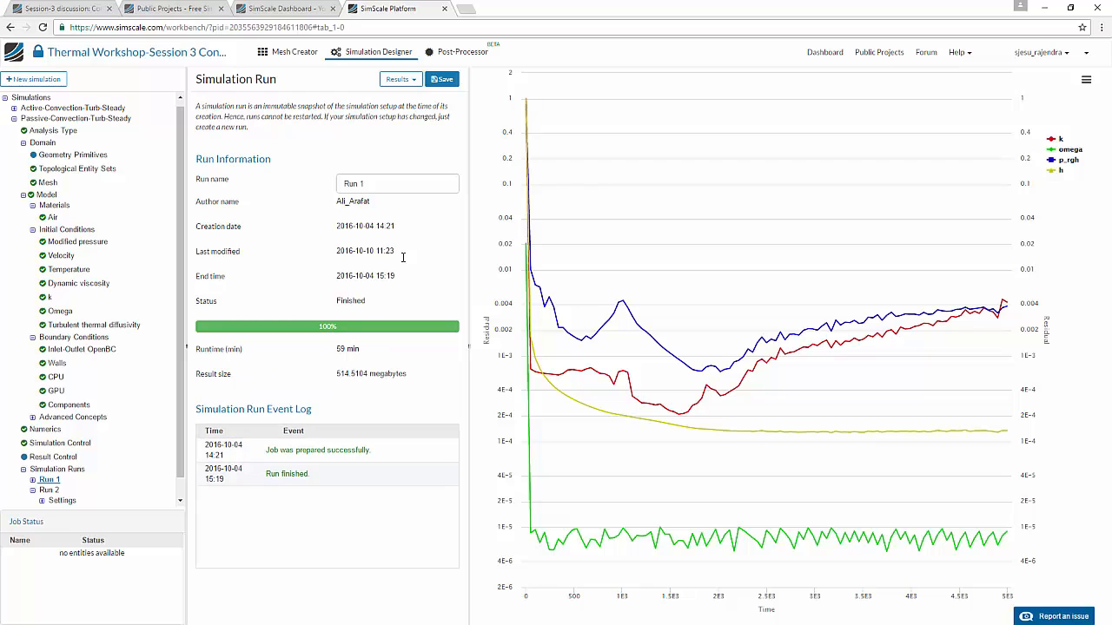
Step: Open the passive results in the post-processor, hide the centre axes and inspect the streamlines and component temperatures from several angles
{"action": "left_click", "coordinate": [452, 52]}
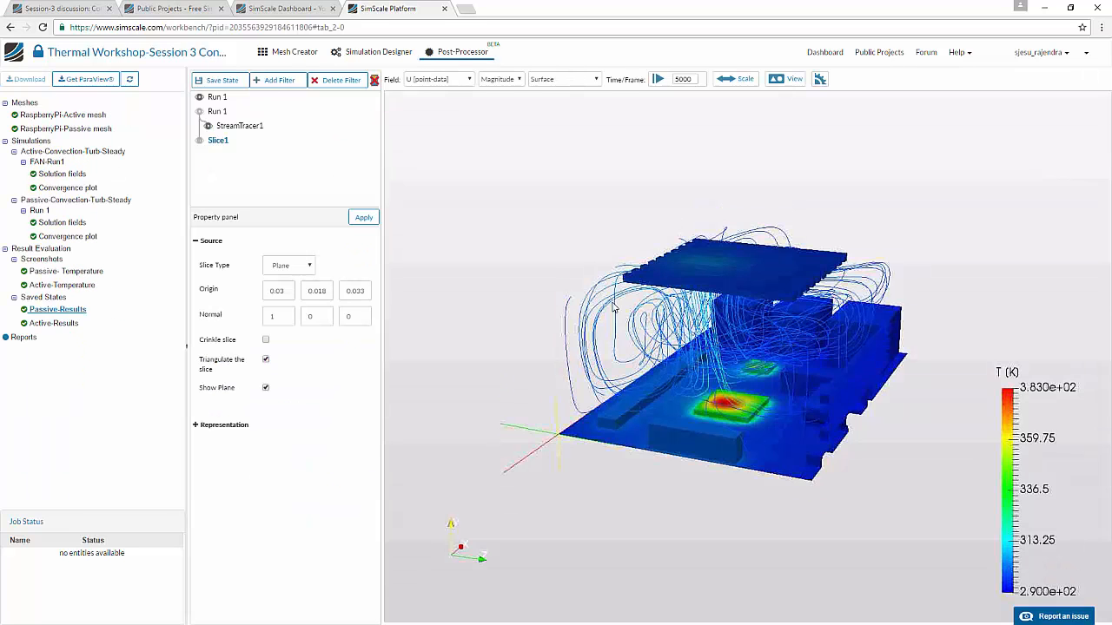
{"action": "left_click", "coordinate": [786, 79]}
{"action": "left_click", "coordinate": [844, 217]}
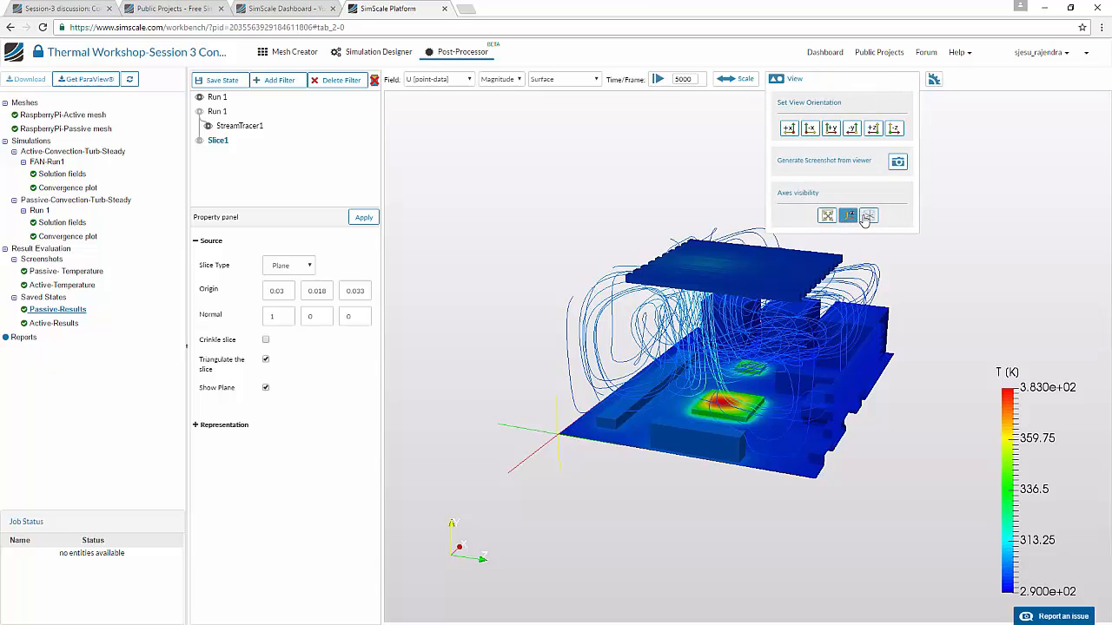
{"action": "left_click_drag", "start_coordinate": [558, 446], "coordinate": [653, 451]}
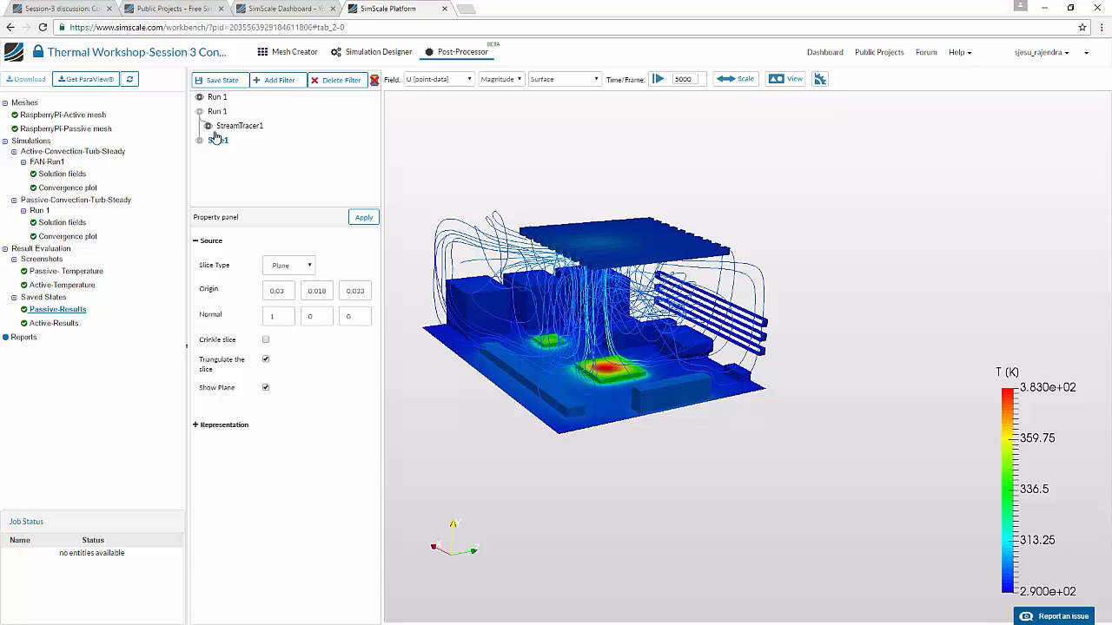
{"action": "left_click_drag", "start_coordinate": [586, 409], "coordinate": [567, 365]}
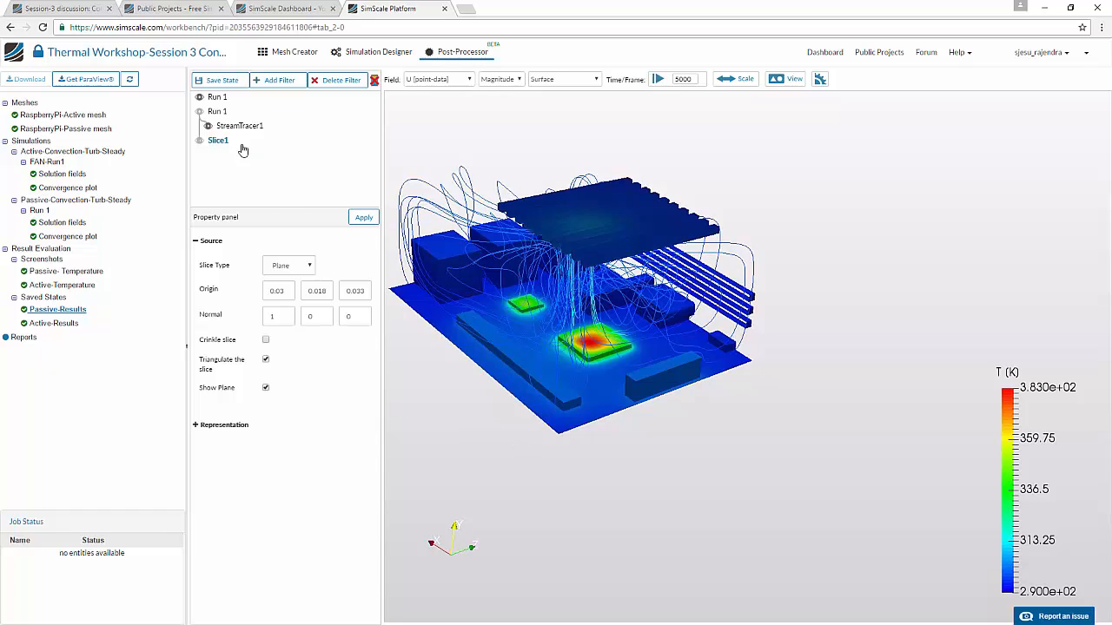
Step: Show Slice1 in place of the streamlines to inspect the flow cross-section, and load the Active-Results saved state
{"action": "left_click", "coordinate": [200, 140]}
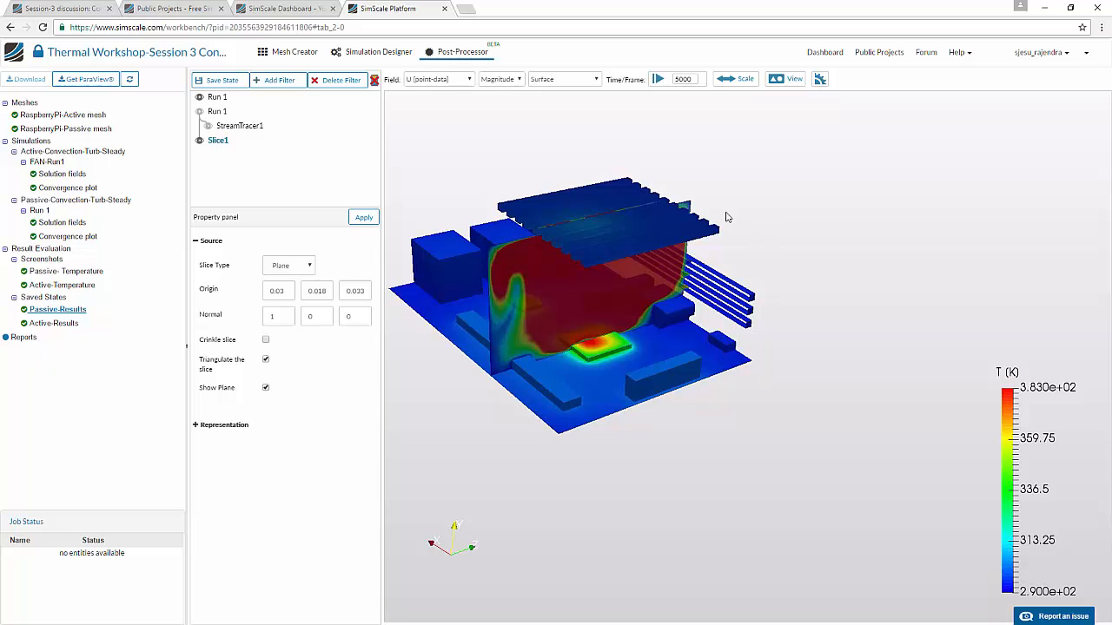
{"action": "left_click", "coordinate": [737, 79]}
{"action": "left_click", "coordinate": [798, 105]}
{"action": "left_click_drag", "start_coordinate": [761, 277], "coordinate": [642, 342]}
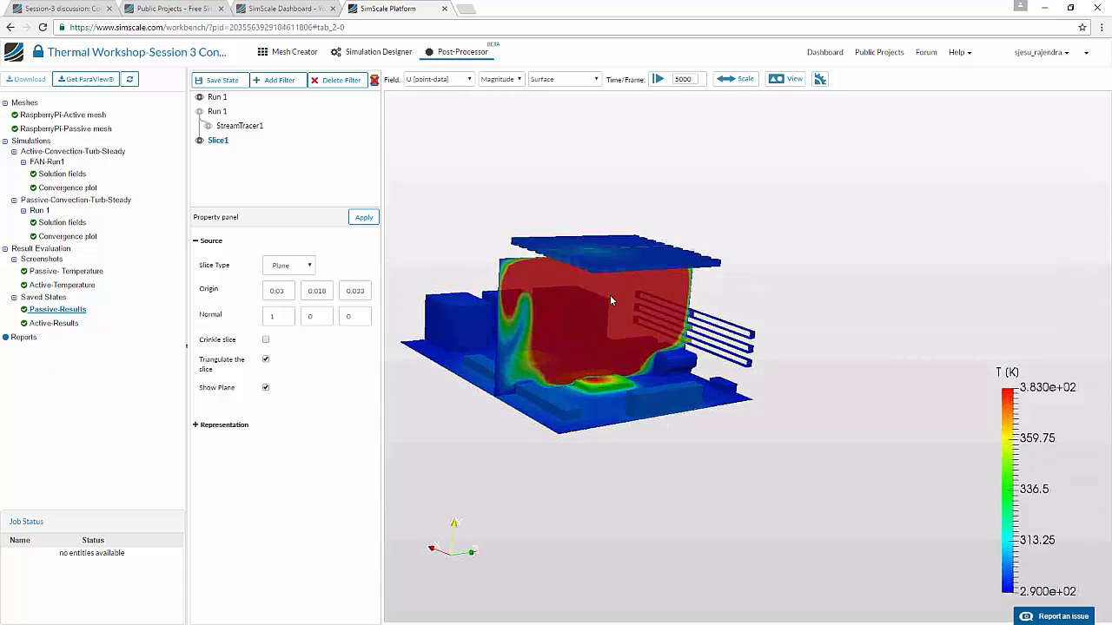
{"action": "left_click_drag", "start_coordinate": [610, 294], "coordinate": [620, 285]}
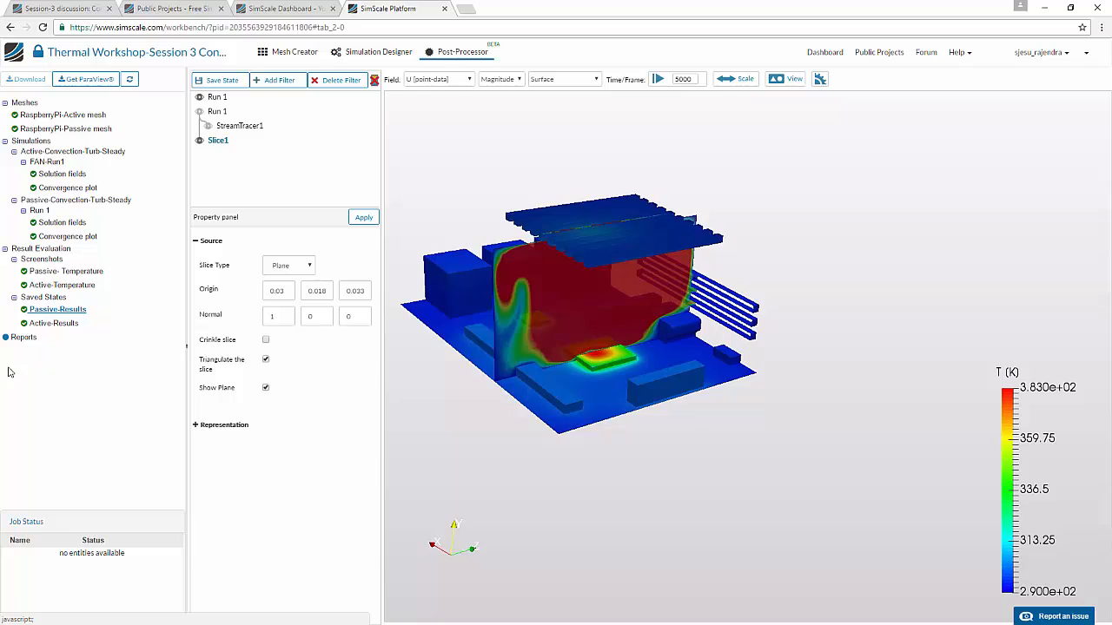
{"action": "left_click", "coordinate": [54, 323]}
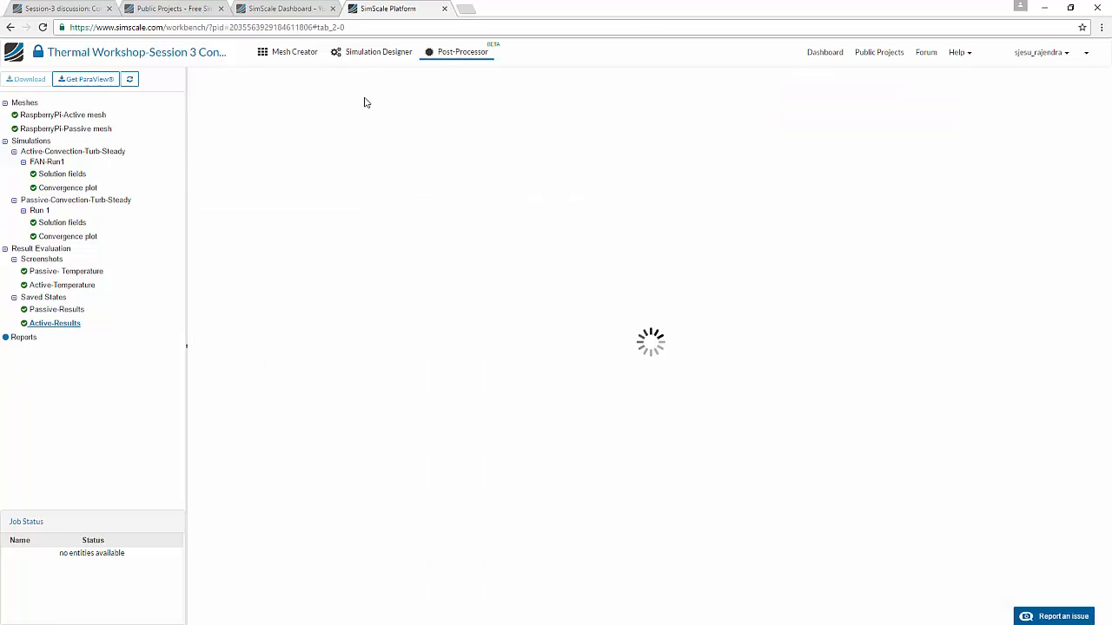
Step: Examine the RaspberryPi-ActiveDesign geometry in the Mesh Creator, pointing out the circular fan face on the enclosure's side
{"action": "left_click", "coordinate": [310, 51]}
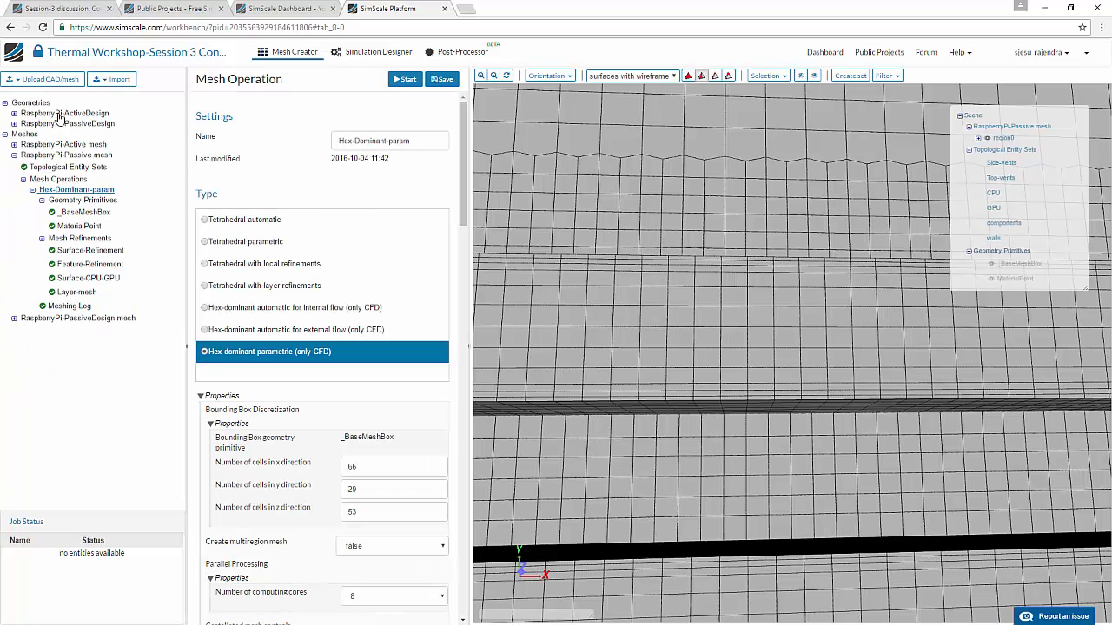
{"action": "left_click", "coordinate": [57, 113]}
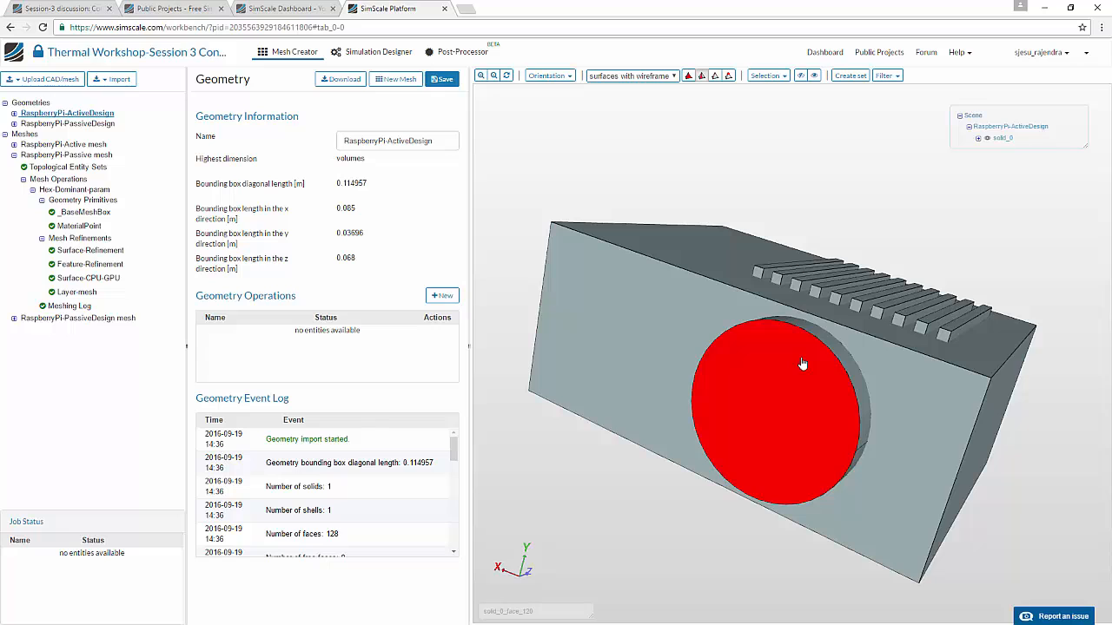
{"action": "left_click", "coordinate": [802, 361]}
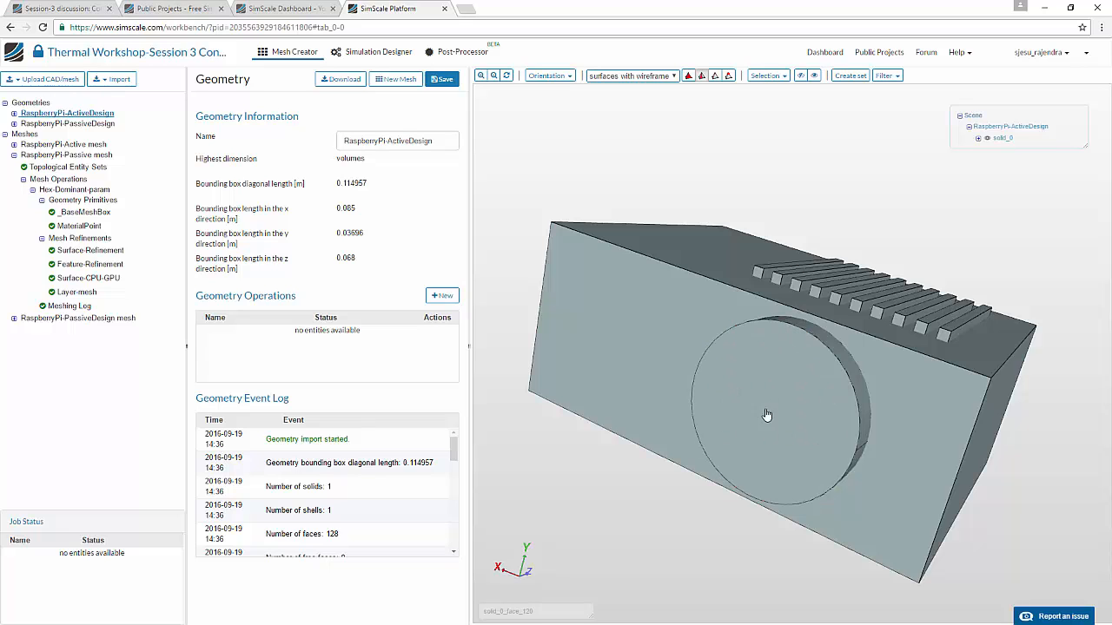
{"action": "left_click_drag", "start_coordinate": [762, 422], "coordinate": [737, 422]}
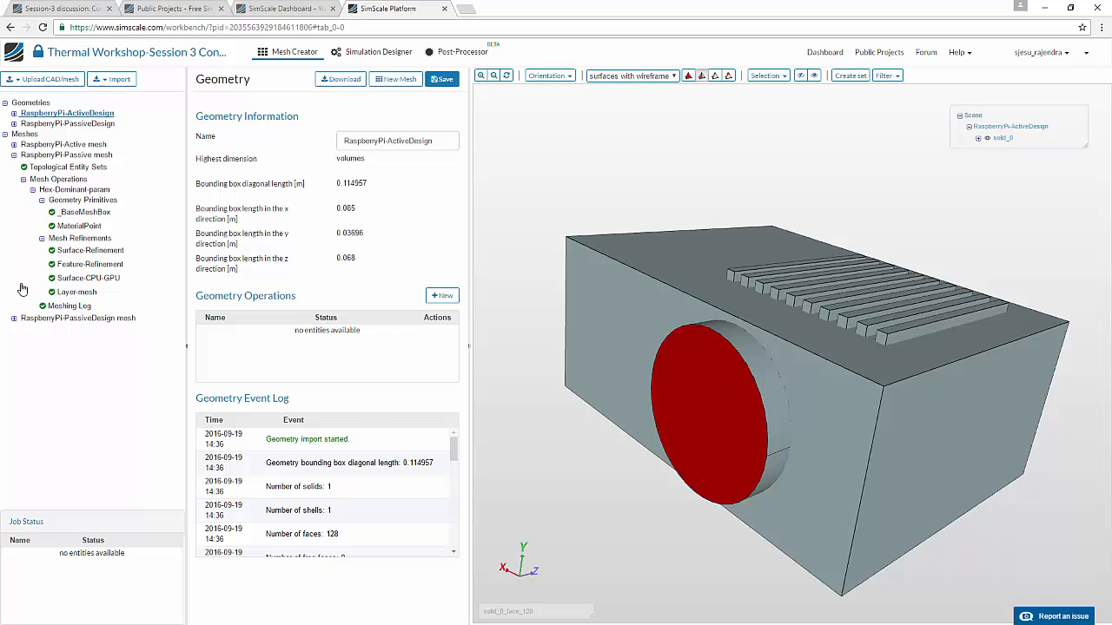
Step: Inspect the RaspberryPi-Active mesh around the fan and top vents, highlighting the circular fan face
{"action": "left_click", "coordinate": [68, 145]}
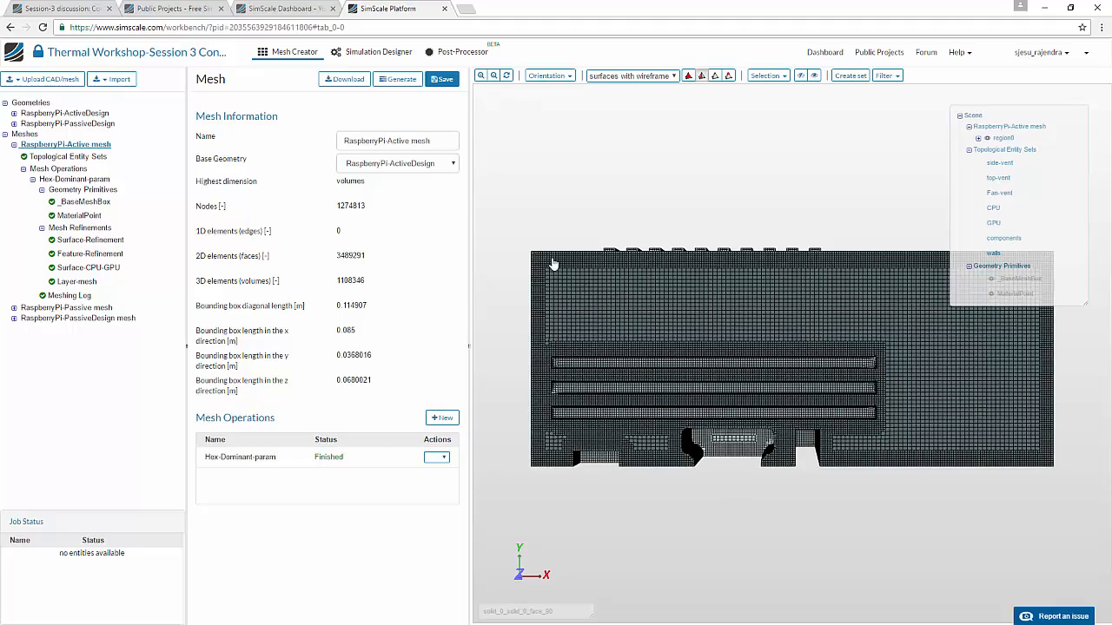
{"action": "left_click_drag", "start_coordinate": [553, 258], "coordinate": [759, 336]}
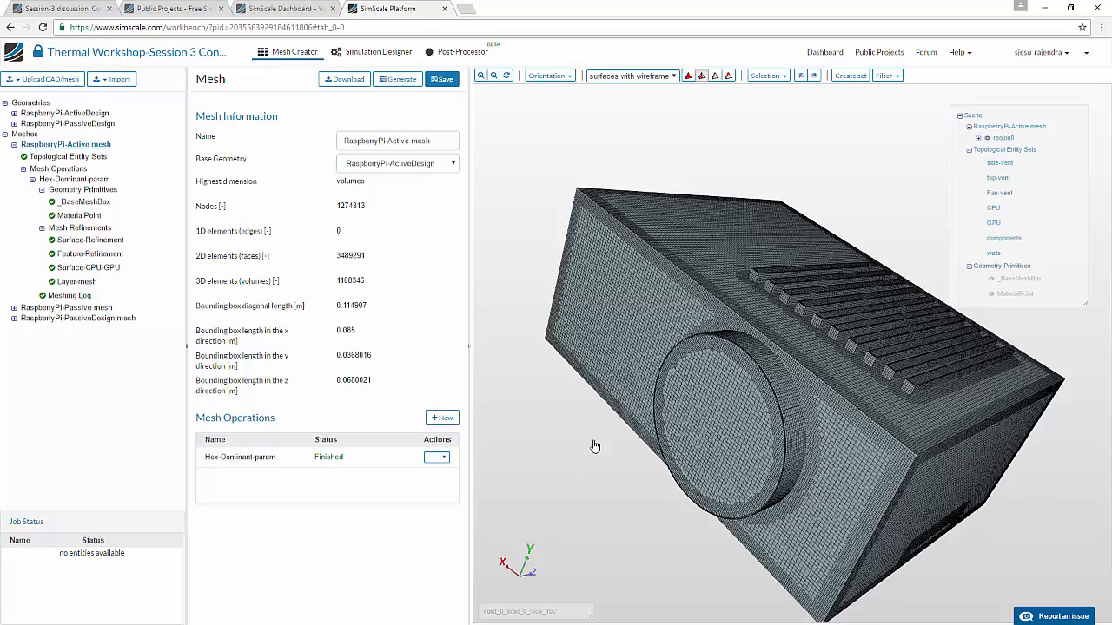
{"action": "left_click_drag", "start_coordinate": [730, 423], "coordinate": [718, 462]}
{"action": "left_click", "coordinate": [717, 462]}
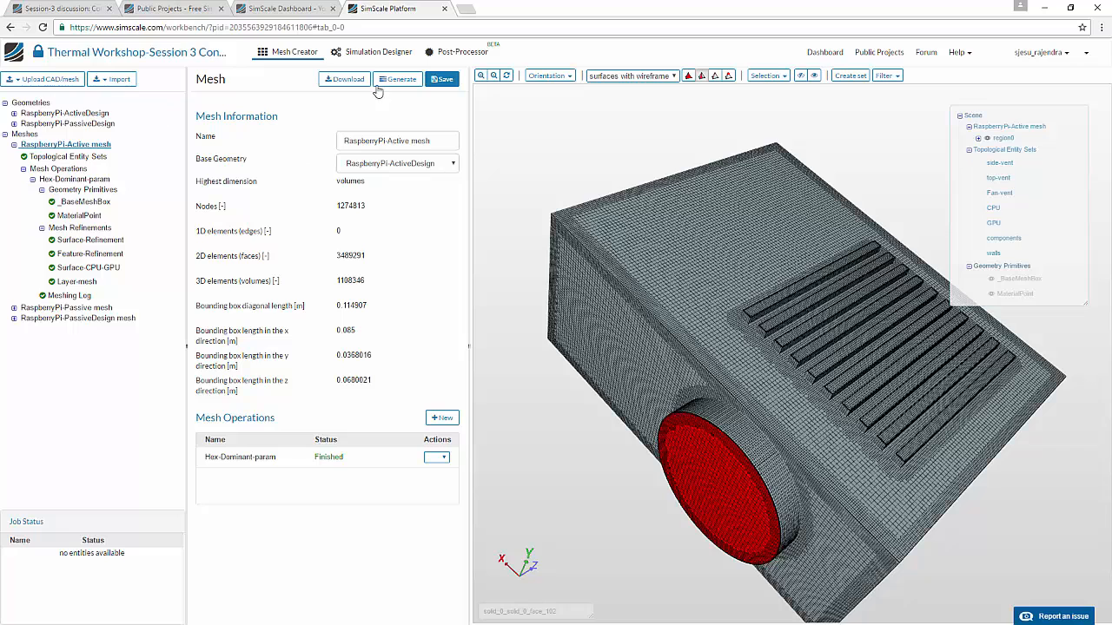
Step: Return to the Simulation Designer, collapse the Passive-Convection-Turb-Steady tree and expand the Active-Convection-Turb-Steady simulation
{"action": "left_click", "coordinate": [370, 58]}
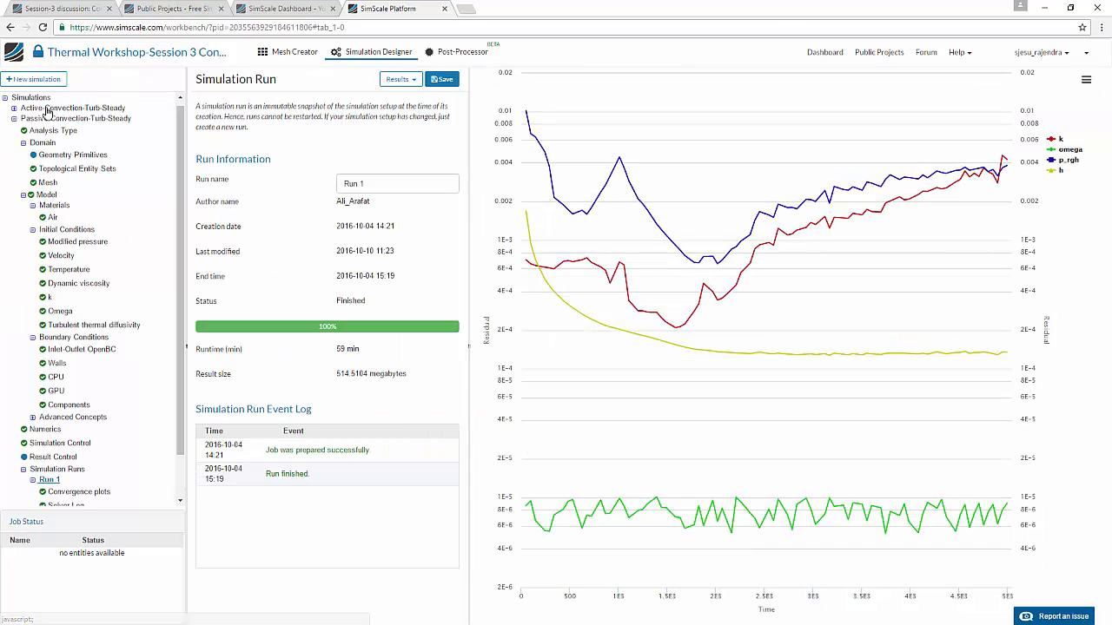
{"action": "left_click", "coordinate": [14, 124]}
{"action": "left_click", "coordinate": [14, 113]}
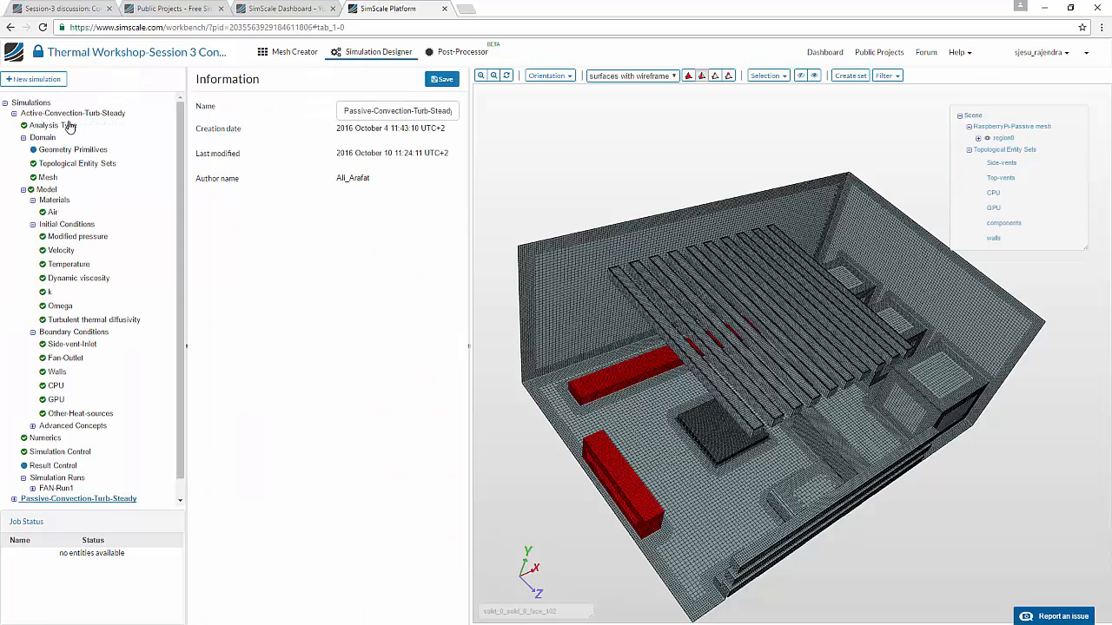
Step: Review the Side-vent-Inlet boundary condition's pressure, temperature and turbulence settings and select its assigned faces in the viewer
{"action": "left_click", "coordinate": [70, 344]}
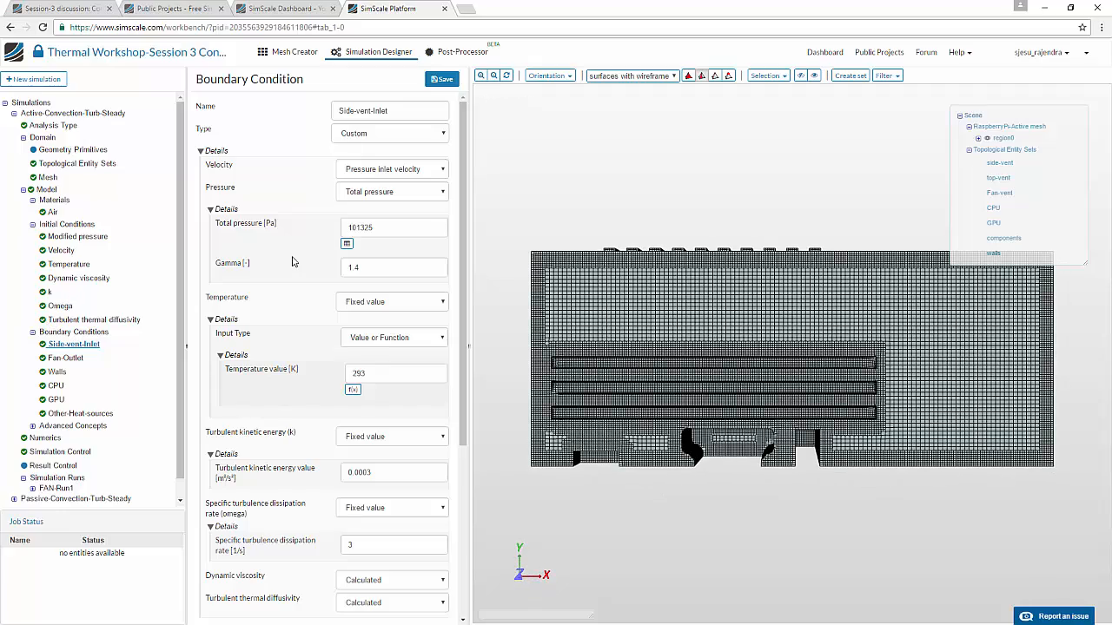
{"action": "left_click_drag", "start_coordinate": [612, 252], "coordinate": [687, 288]}
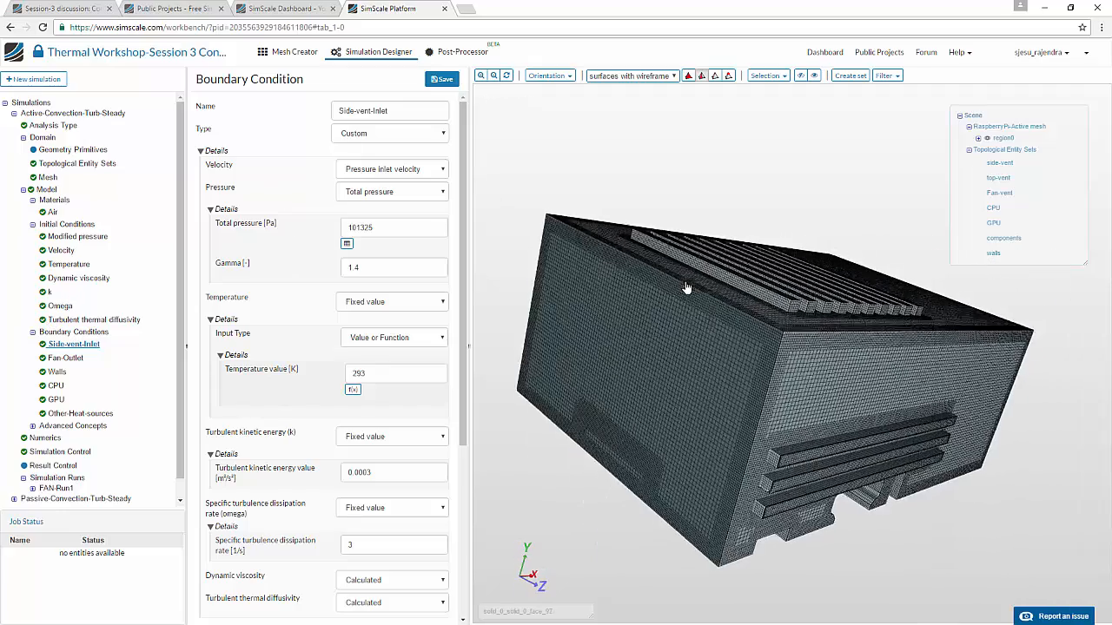
{"action": "scroll", "coordinate": [405, 521], "scroll_direction": "down", "scroll_amount": 3}
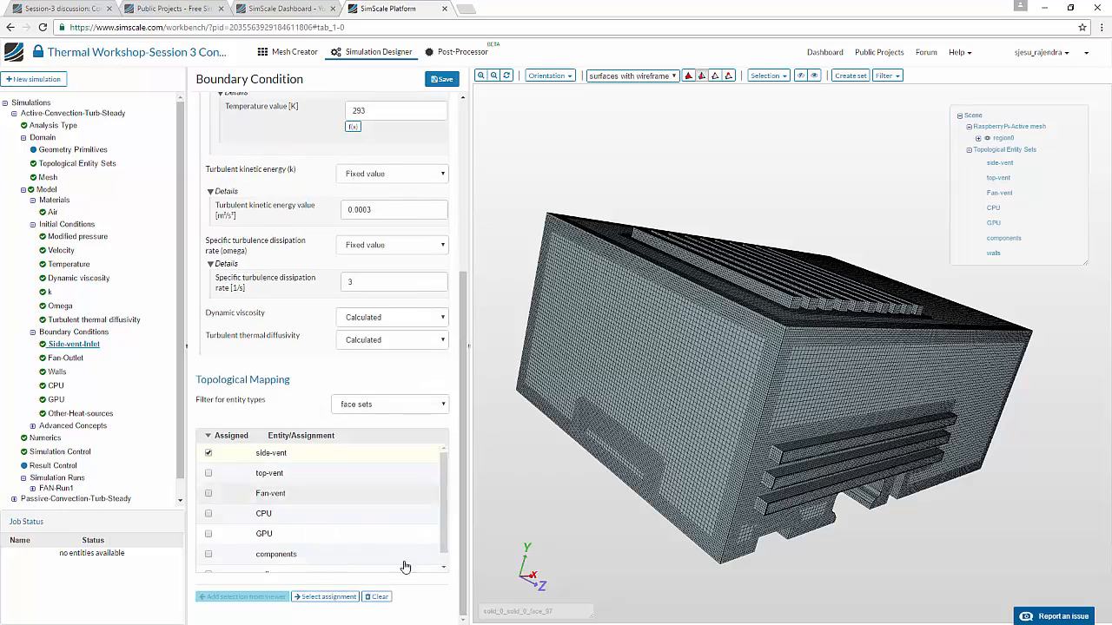
{"action": "left_click", "coordinate": [327, 597]}
{"action": "mouse_move", "coordinate": [841, 396]}
{"action": "left_mouse_down"}
{"action": "mouse_move", "coordinate": [770, 394]}
{"action": "mouse_move", "coordinate": [822, 375]}
{"action": "mouse_move", "coordinate": [835, 391]}
{"action": "left_mouse_up"}
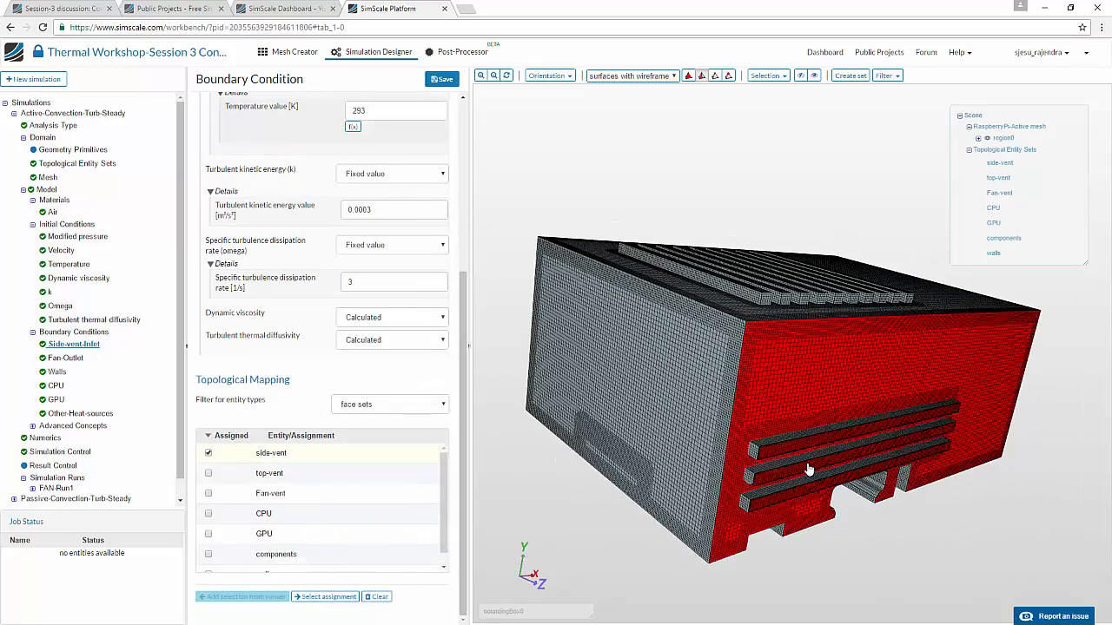
Step: Clear the face selection in the viewer, highlight the assigned side-vent faces and return to the inlet's velocity and pressure settings
{"action": "right_click", "coordinate": [717, 222]}
{"action": "left_click", "coordinate": [728, 226]}
{"action": "right_click", "coordinate": [653, 184]}
{"action": "left_click", "coordinate": [659, 201]}
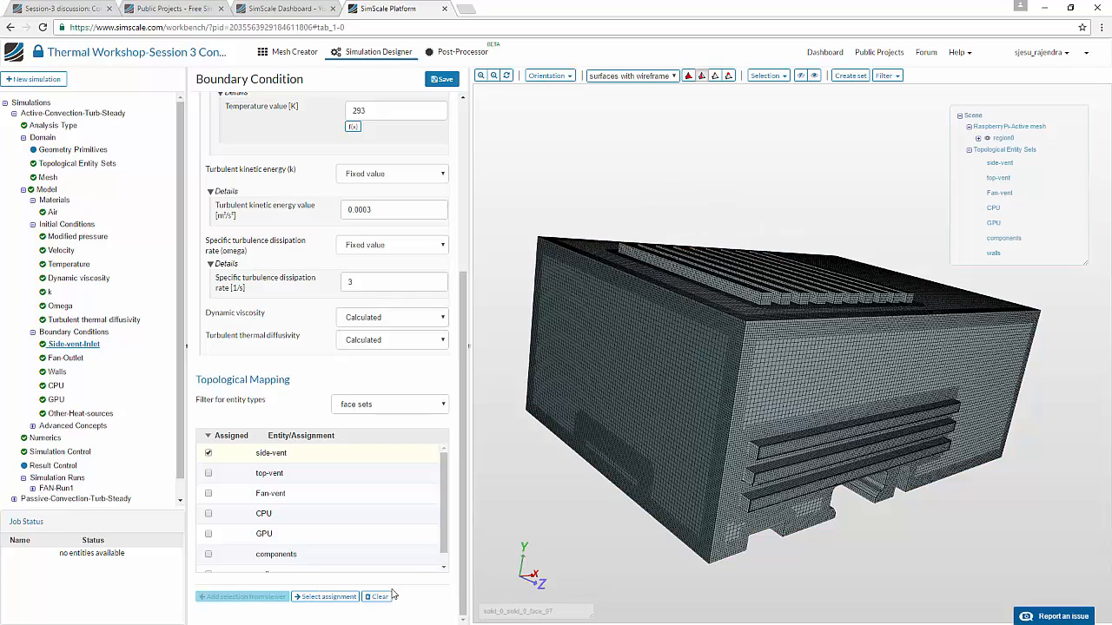
{"action": "left_click", "coordinate": [326, 597]}
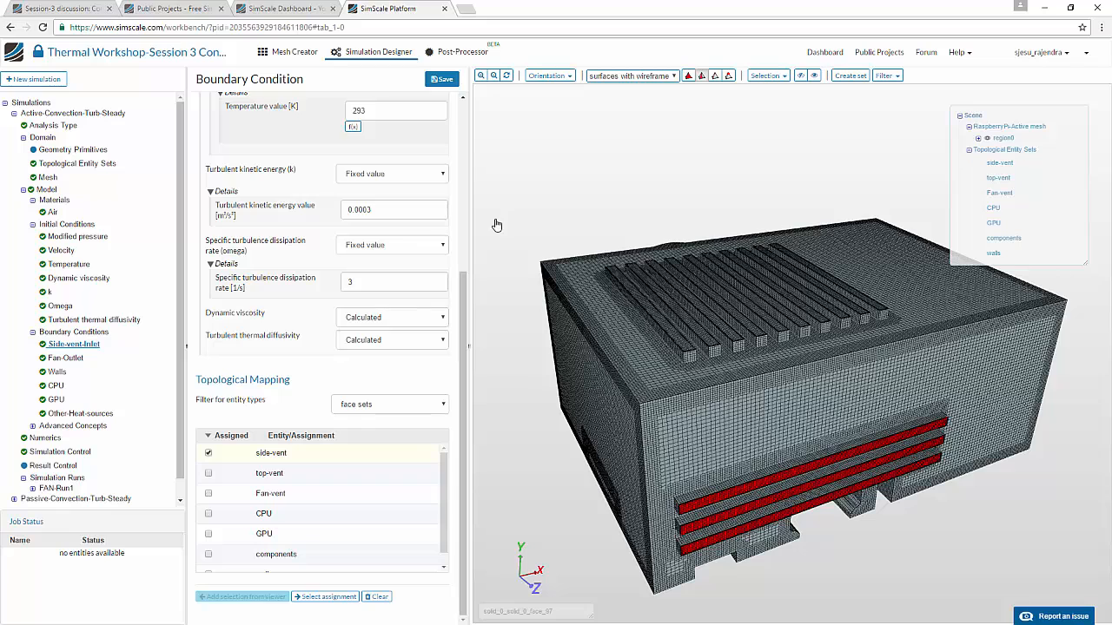
{"action": "scroll", "coordinate": [289, 426], "scroll_direction": "up", "scroll_amount": 3}
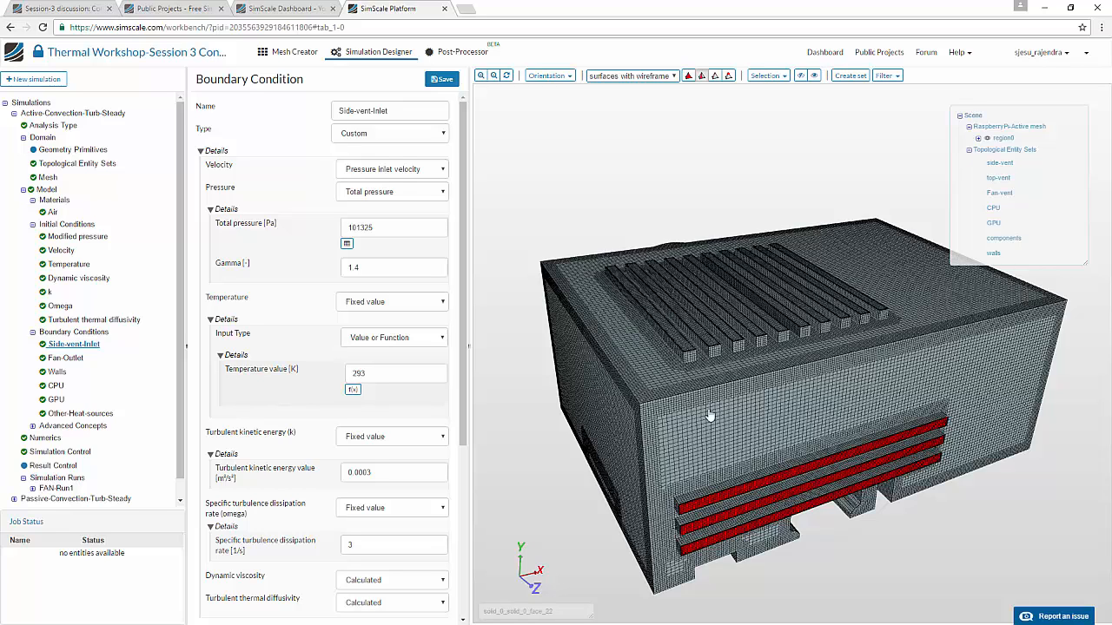
Step: Review the Fan-Outlet boundary condition, including its assigned Fan-vent face and the fan pressure table and direction settings
{"action": "left_click_drag", "start_coordinate": [684, 470], "coordinate": [762, 398]}
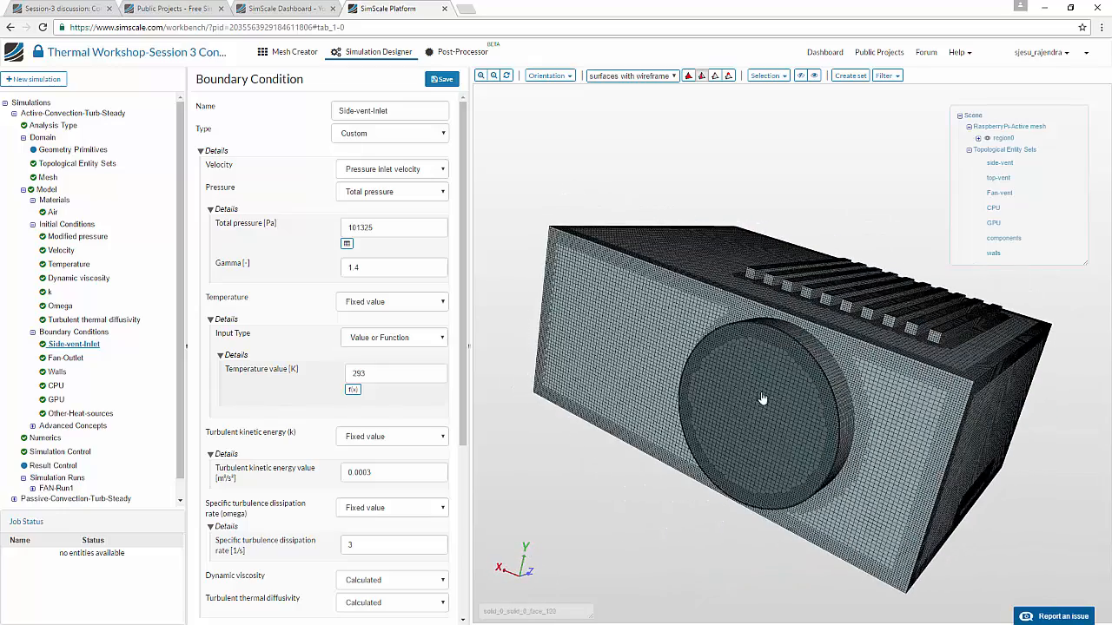
{"action": "left_click", "coordinate": [73, 359]}
{"action": "scroll", "coordinate": [452, 444], "scroll_direction": "down", "scroll_amount": 3}
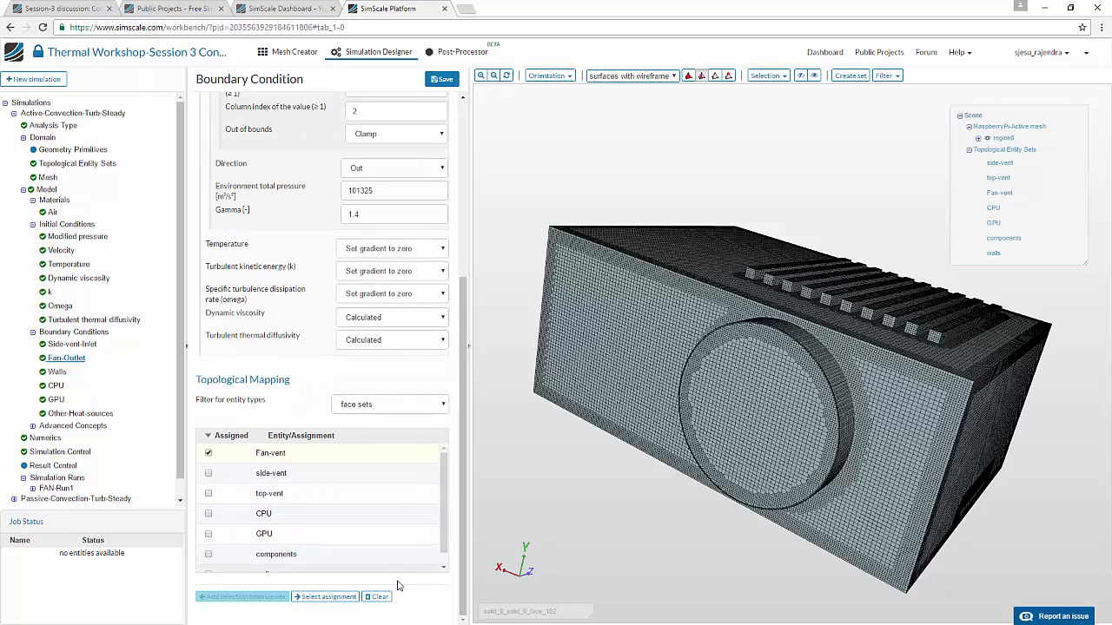
{"action": "left_click_drag", "start_coordinate": [734, 575], "coordinate": [696, 577]}
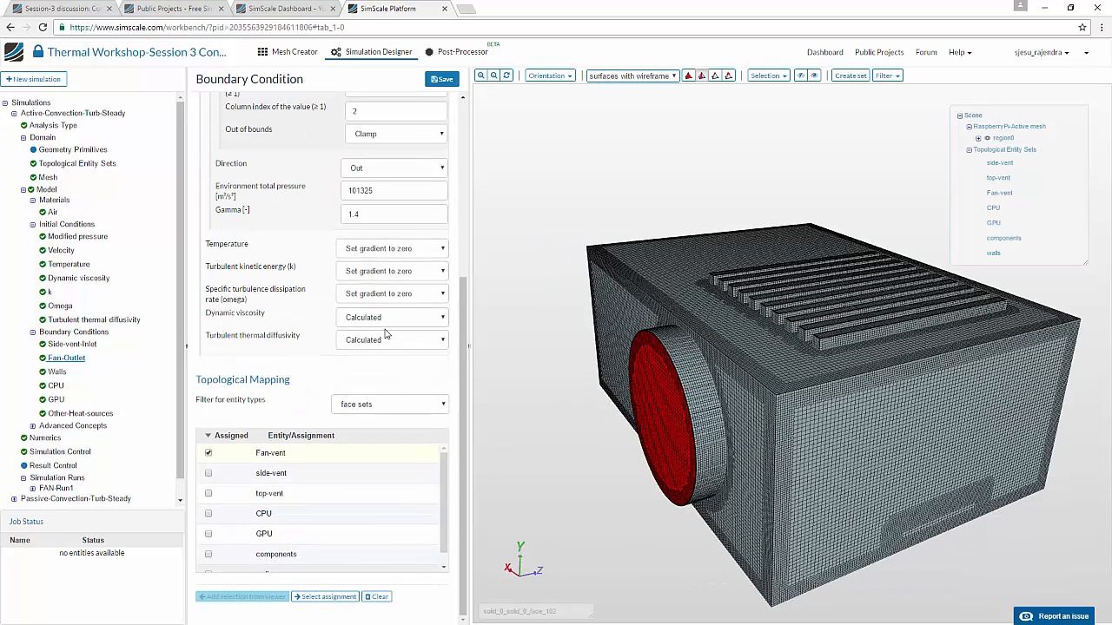
{"action": "scroll", "coordinate": [273, 375], "scroll_direction": "up", "scroll_amount": 3}
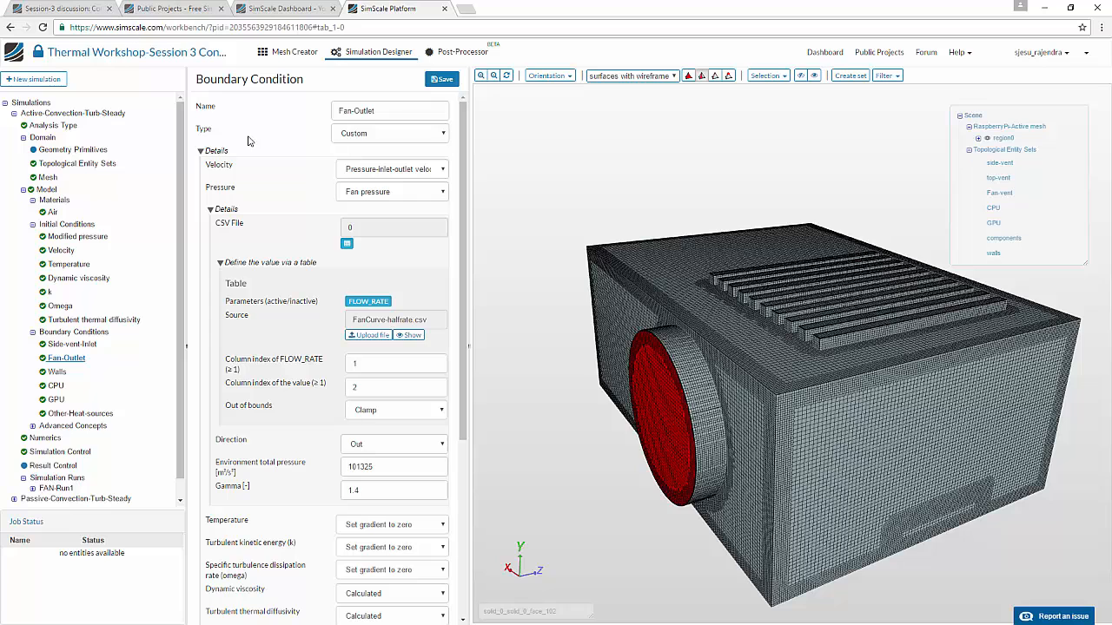
Step: Switch to the Session-3 discussion forum page, open the linked fan boundary condition post and read its fan pressure curve cases
{"action": "left_click", "coordinate": [54, 8]}
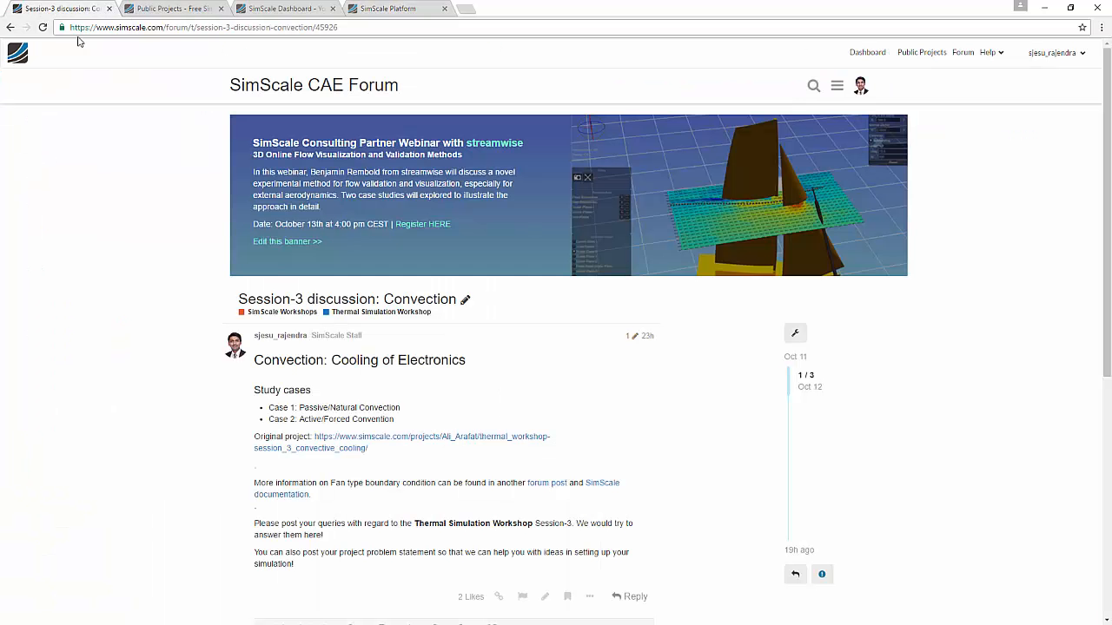
{"action": "left_click", "coordinate": [549, 483]}
{"action": "scroll", "coordinate": [226, 427], "scroll_direction": "down", "scroll_amount": 13}
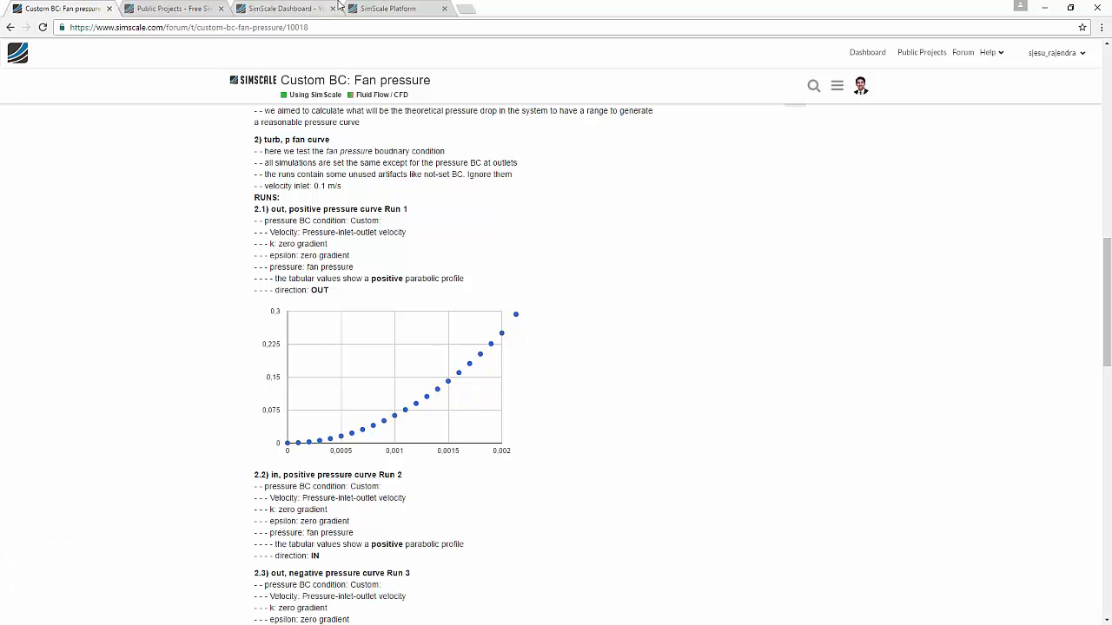
Step: Switch back to the SimScale workbench, read through the Fan-Outlet's FanCurve-halfrate.csv table, and examine the fan face and remaining boundary settings
{"action": "left_click", "coordinate": [315, 7]}
{"action": "left_click", "coordinate": [387, 8]}
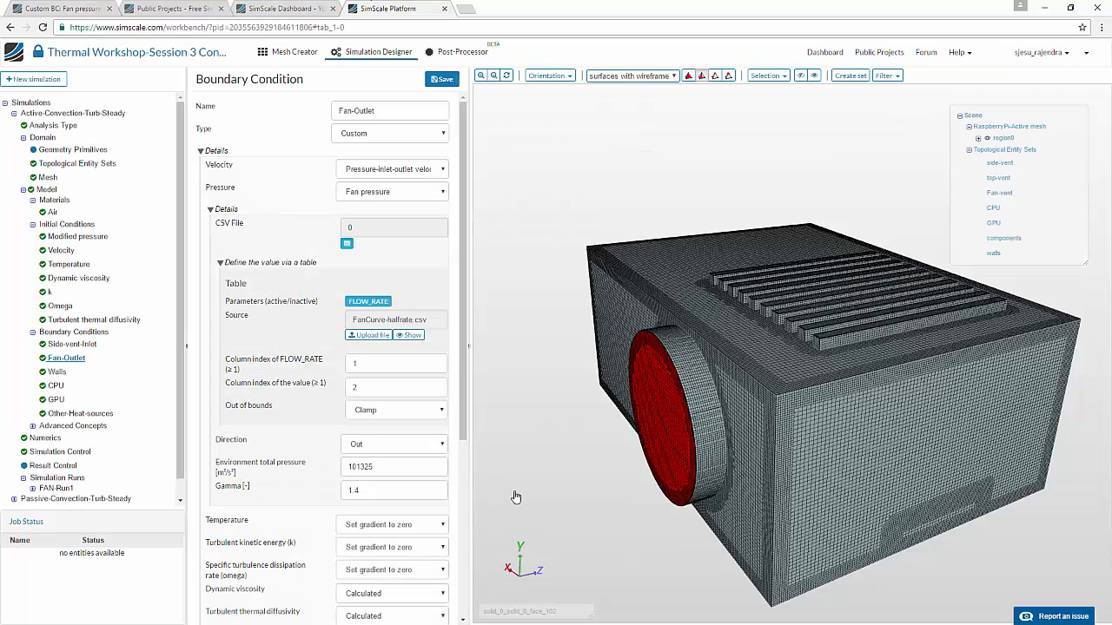
{"action": "left_click", "coordinate": [409, 334]}
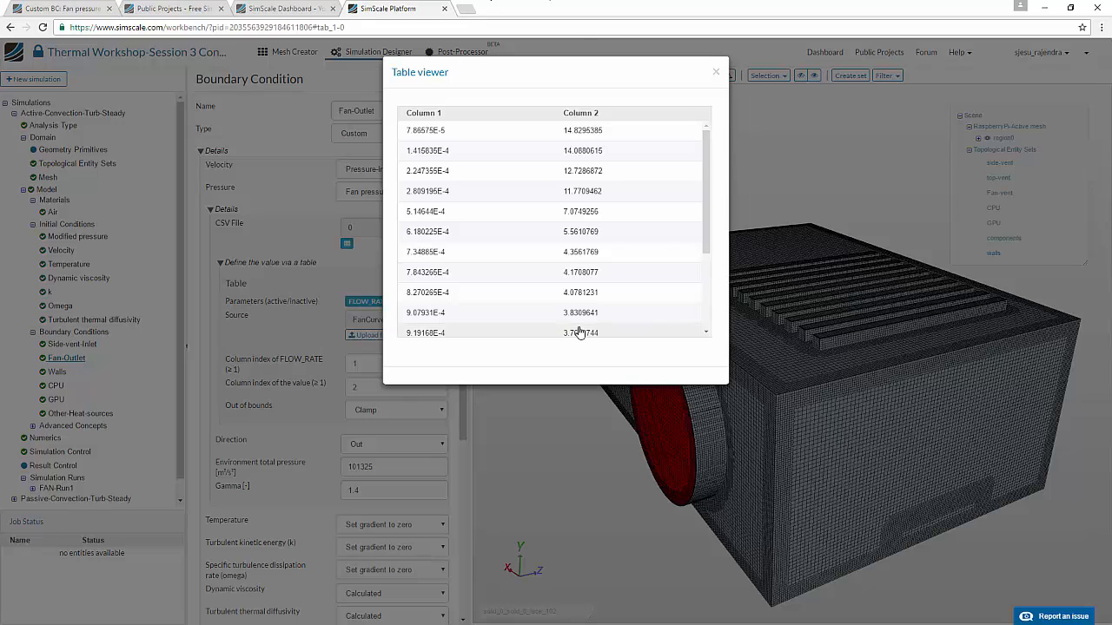
{"action": "scroll", "coordinate": [636, 304], "scroll_direction": "down", "scroll_amount": 3}
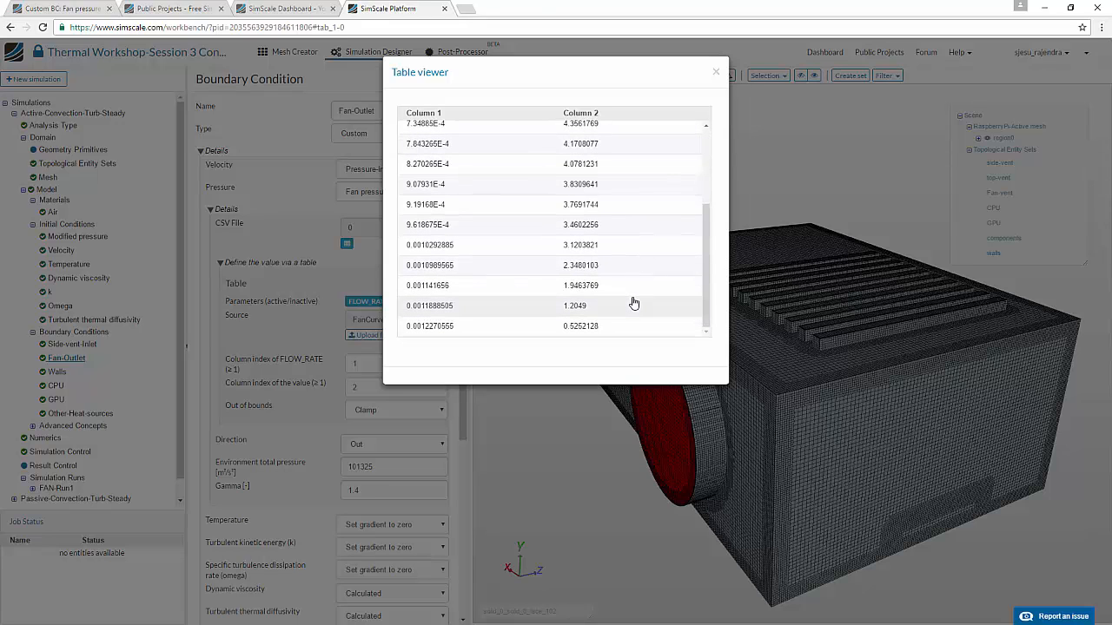
{"action": "scroll", "coordinate": [633, 302], "scroll_direction": "up", "scroll_amount": 3}
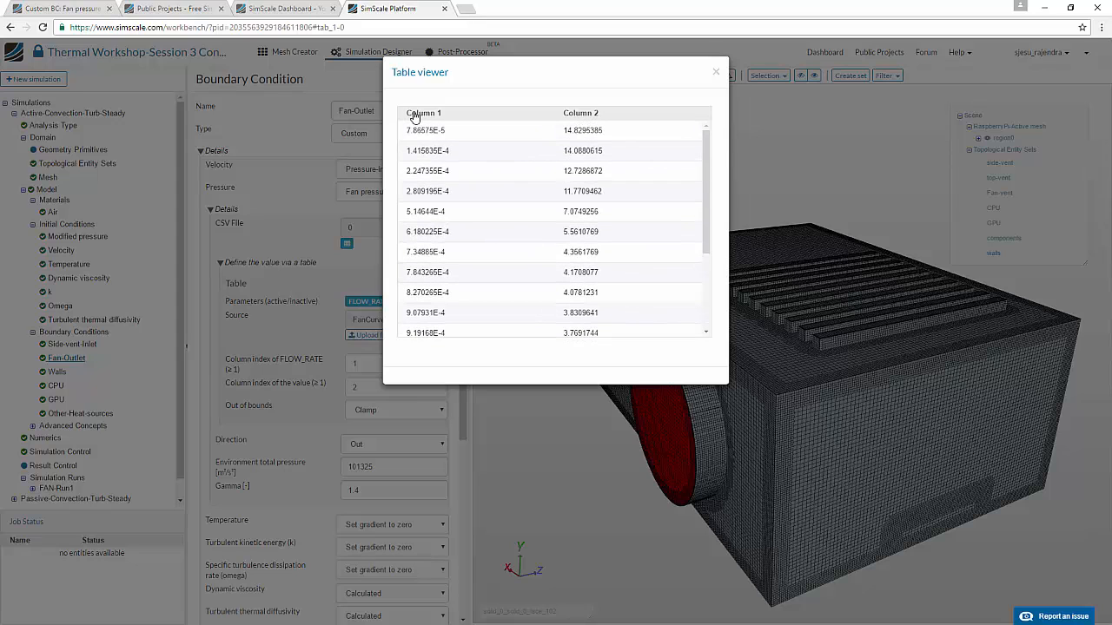
{"action": "scroll", "coordinate": [593, 244], "scroll_direction": "down", "scroll_amount": 3}
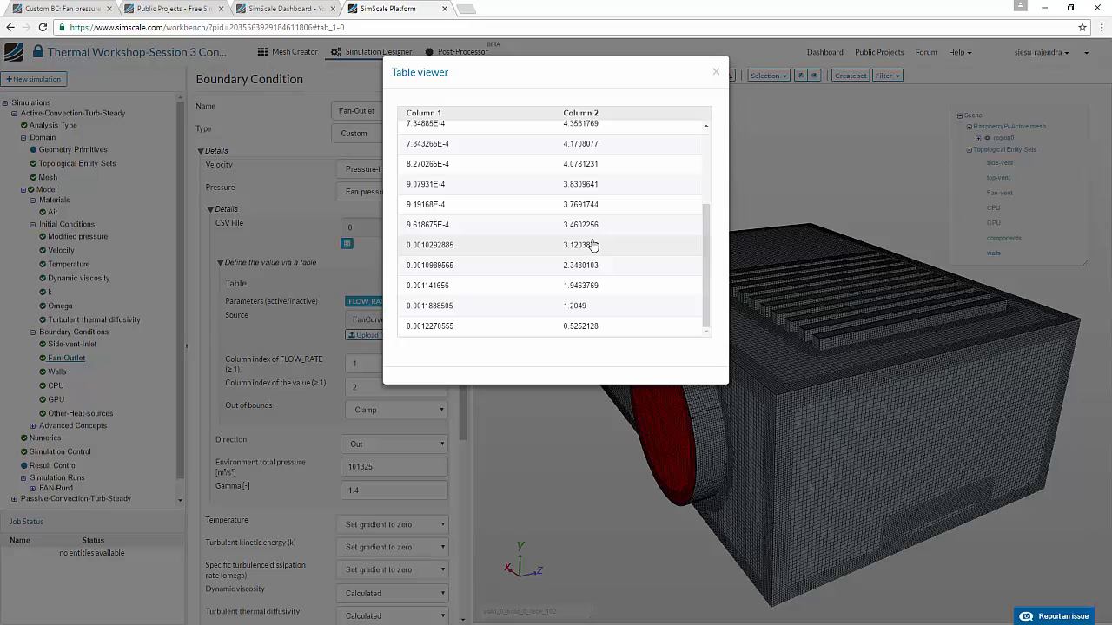
{"action": "scroll", "coordinate": [587, 245], "scroll_direction": "up", "scroll_amount": 3}
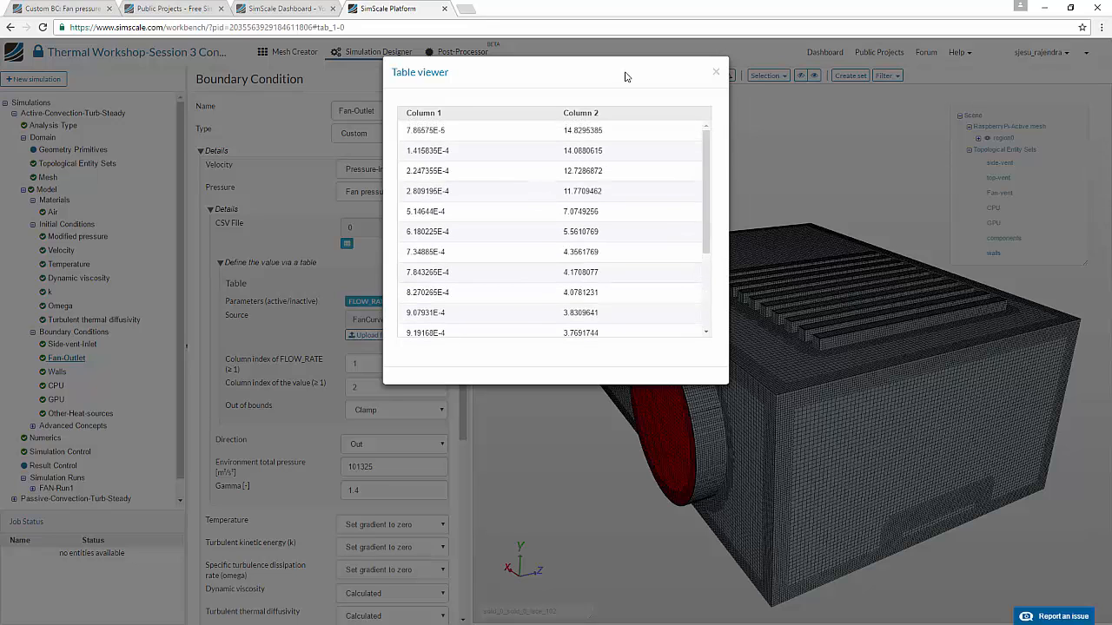
{"action": "left_click", "coordinate": [716, 71]}
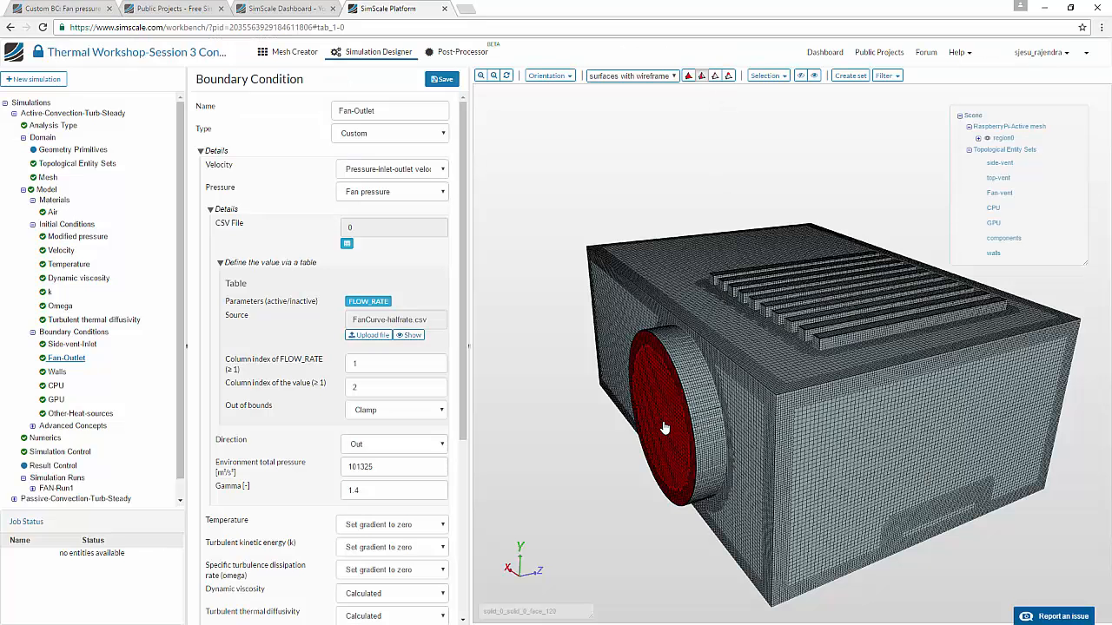
{"action": "left_click_drag", "start_coordinate": [631, 542], "coordinate": [629, 509]}
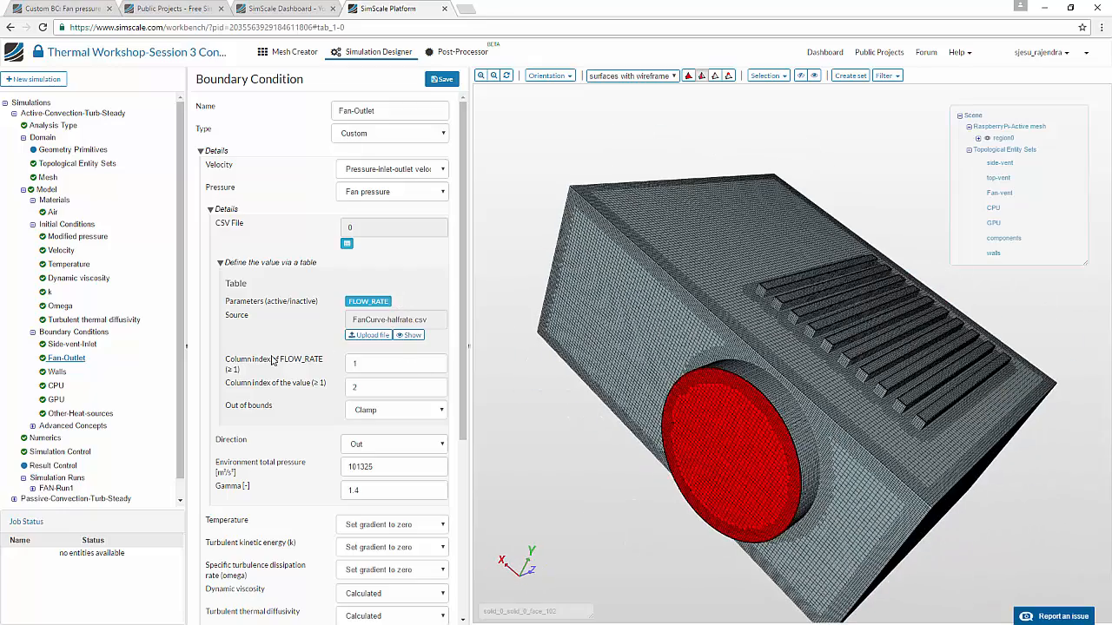
{"action": "scroll", "coordinate": [273, 360], "scroll_direction": "down", "scroll_amount": 1}
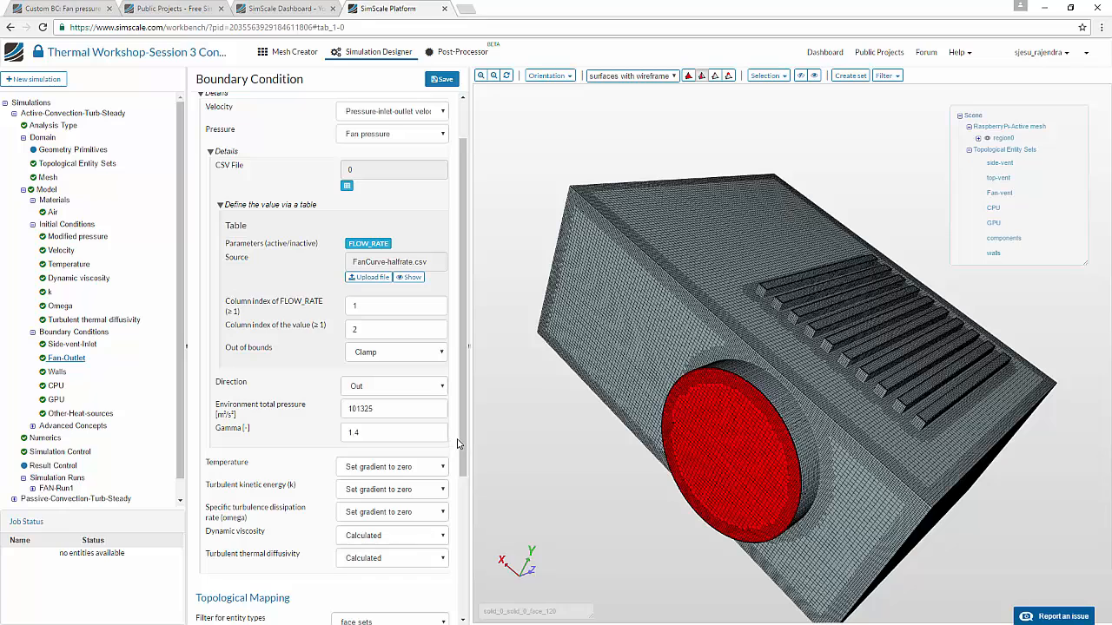
Step: Check the FAN-Run1 residual plot, then open the Active-Results state in the post-processor and advance it to time 5000
{"action": "left_click", "coordinate": [54, 489]}
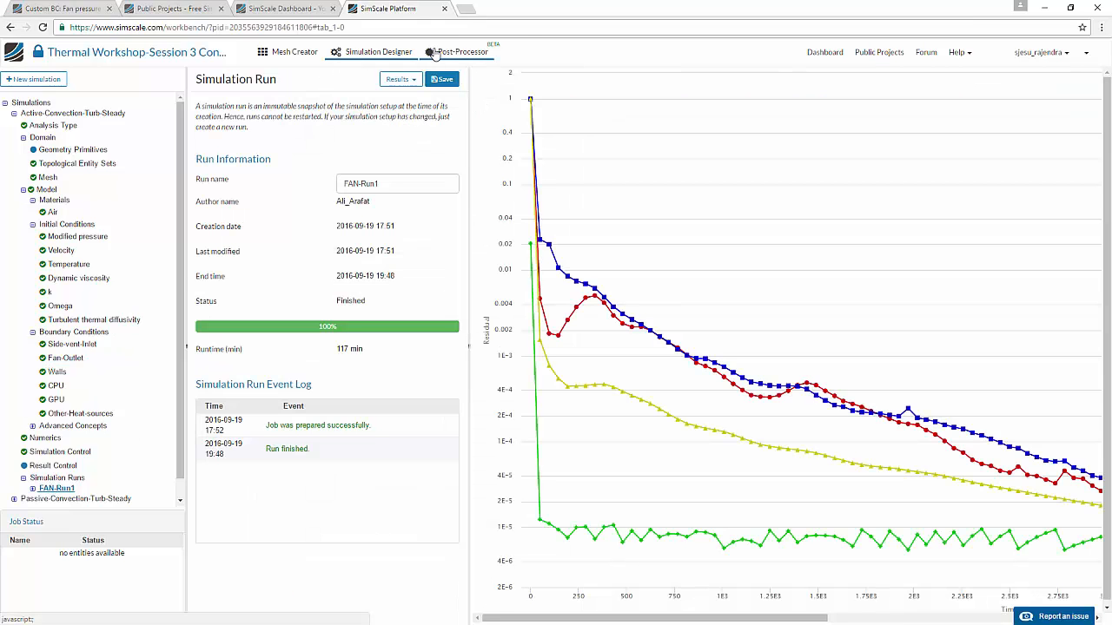
{"action": "left_click", "coordinate": [459, 53]}
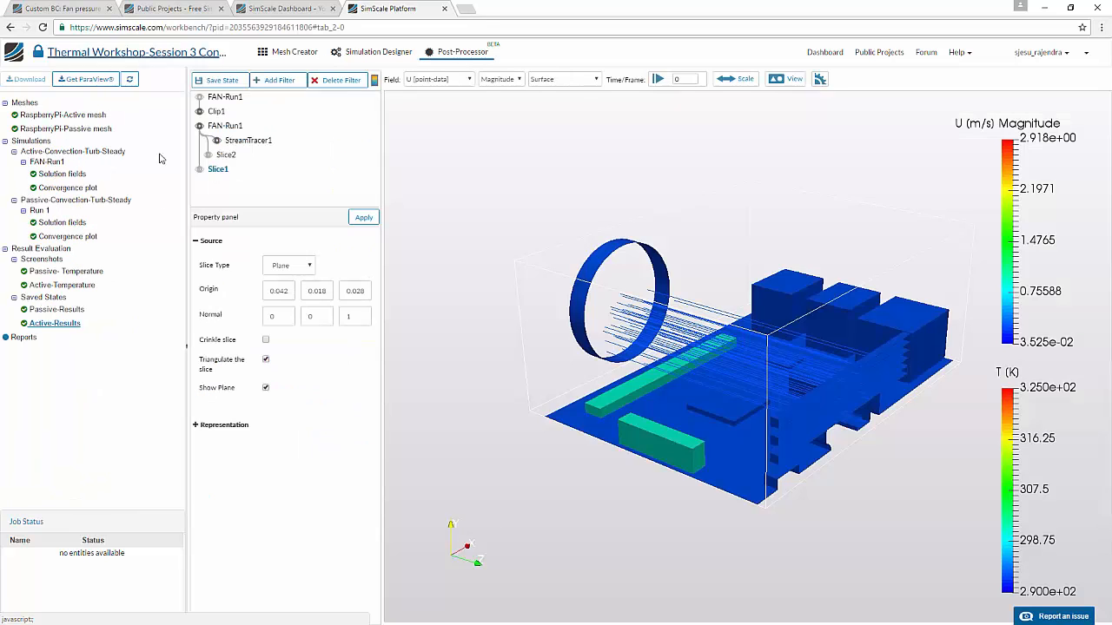
{"action": "left_click", "coordinate": [657, 79]}
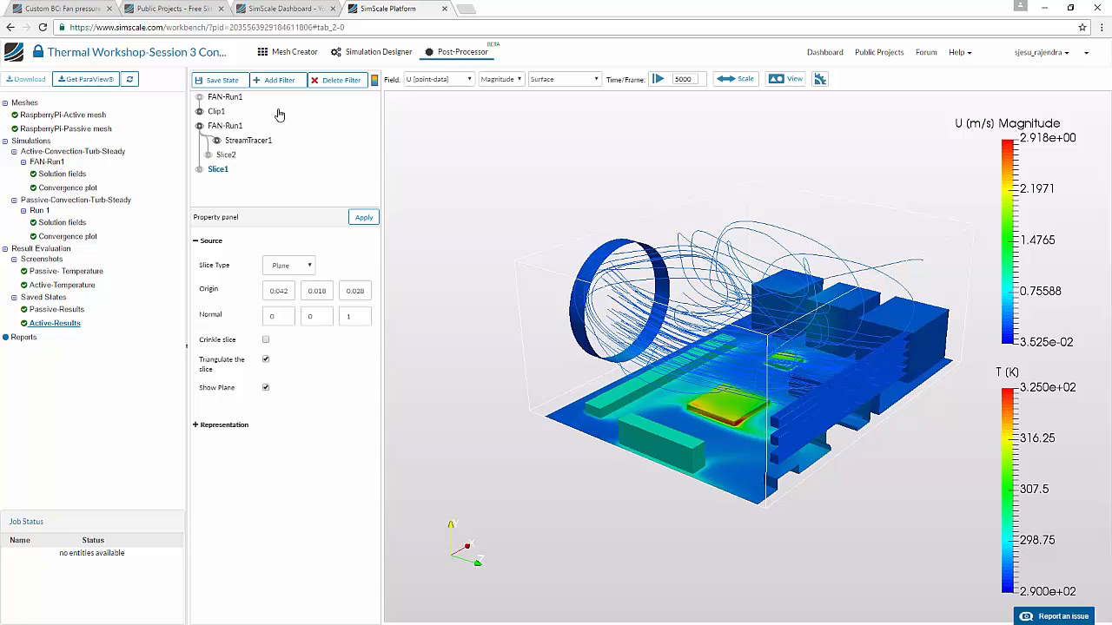
Step: Hide the StreamTracer1 streamlines, display Slice1, and examine the velocity field on the slice from a low and a raised angle
{"action": "left_click", "coordinate": [216, 141]}
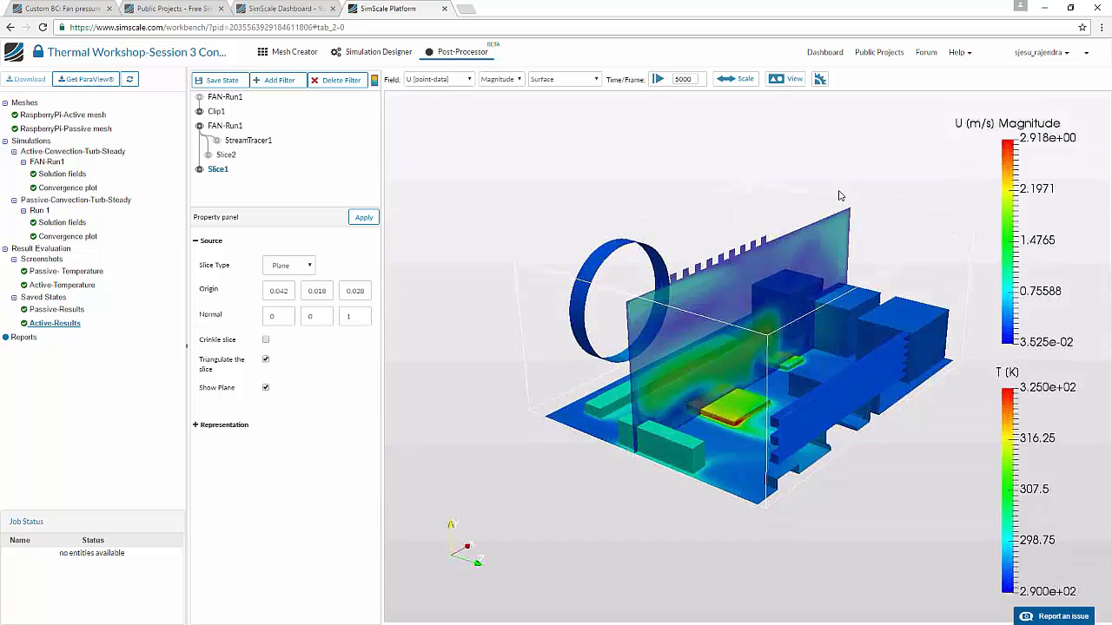
{"action": "left_click_drag", "start_coordinate": [841, 193], "coordinate": [686, 343]}
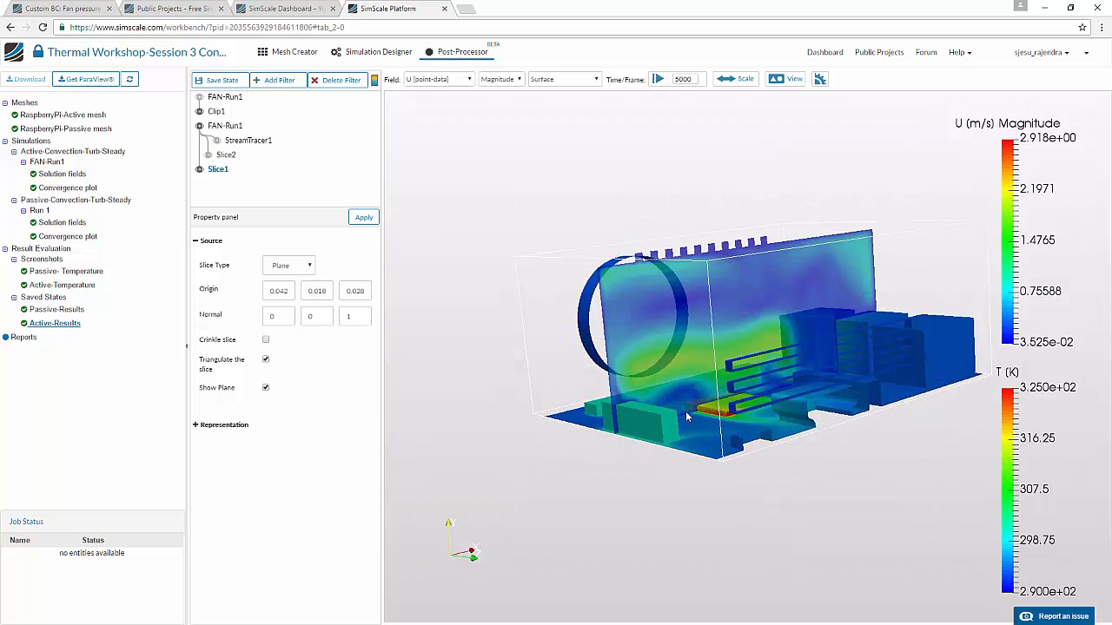
{"action": "left_click_drag", "start_coordinate": [670, 371], "coordinate": [734, 441]}
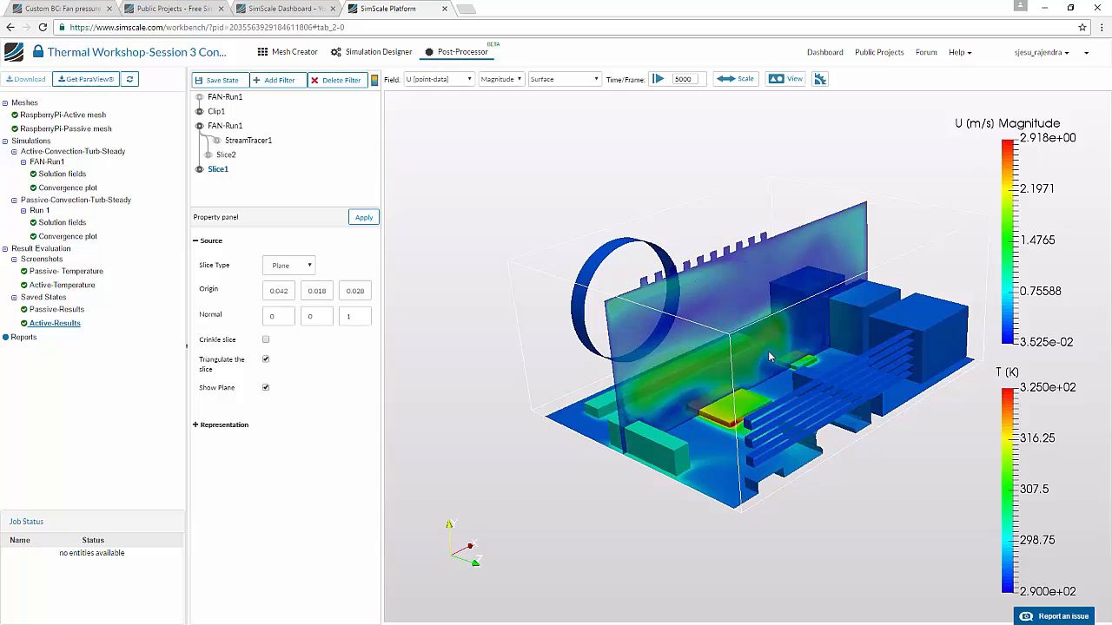
Step: Hide Slice1, display Slice2 through the fan, and inspect the velocity field between the fan and the side vents
{"action": "left_click", "coordinate": [200, 170]}
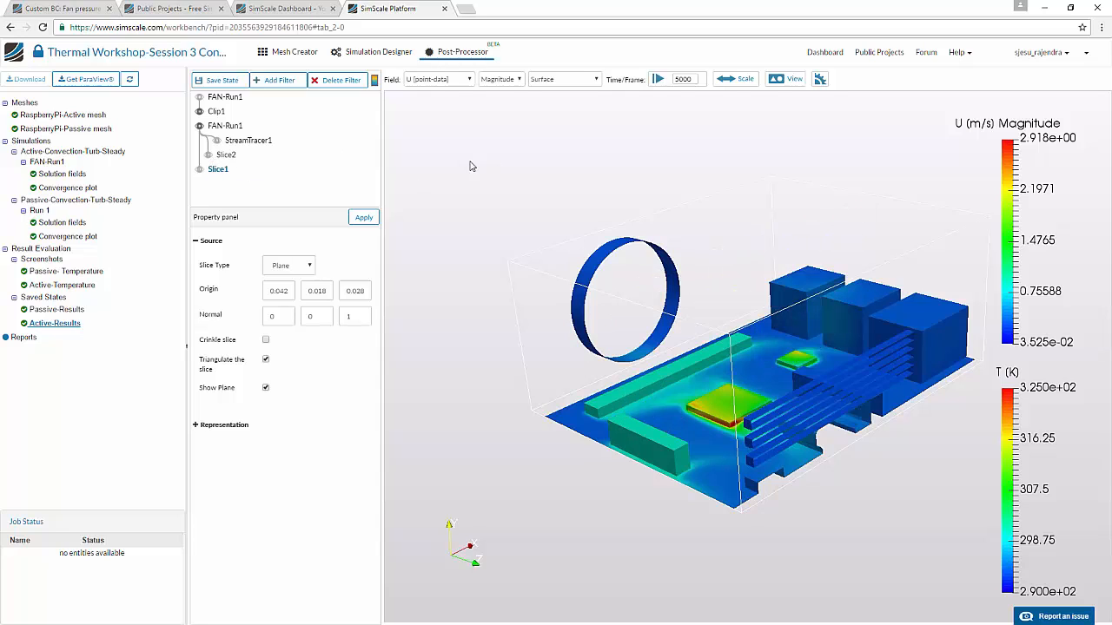
{"action": "left_click_drag", "start_coordinate": [500, 197], "coordinate": [511, 203]}
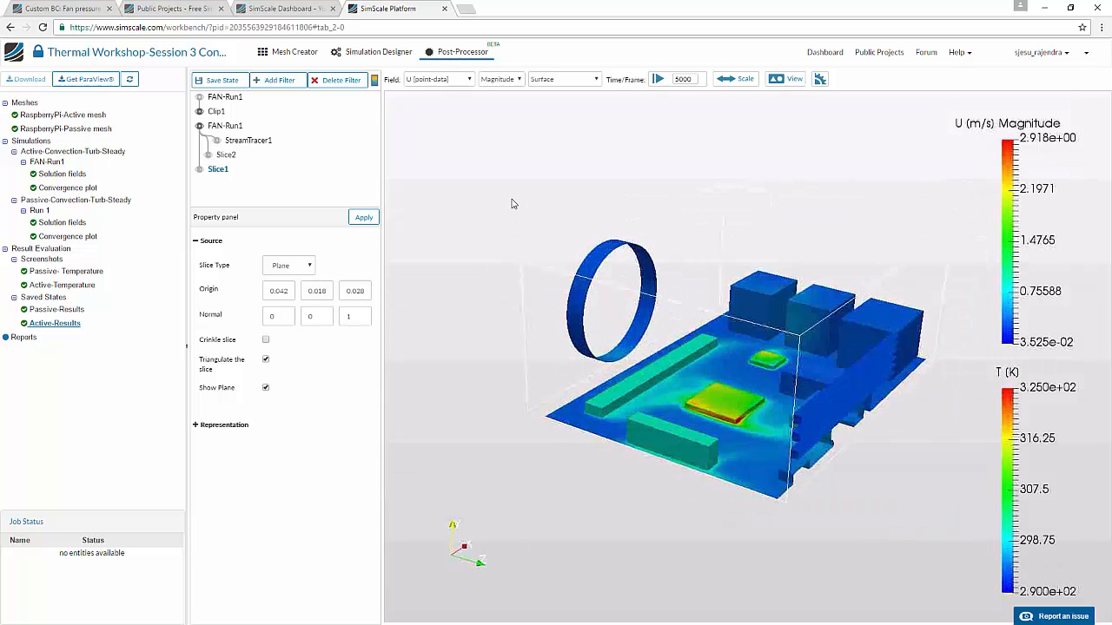
{"action": "left_click", "coordinate": [207, 154]}
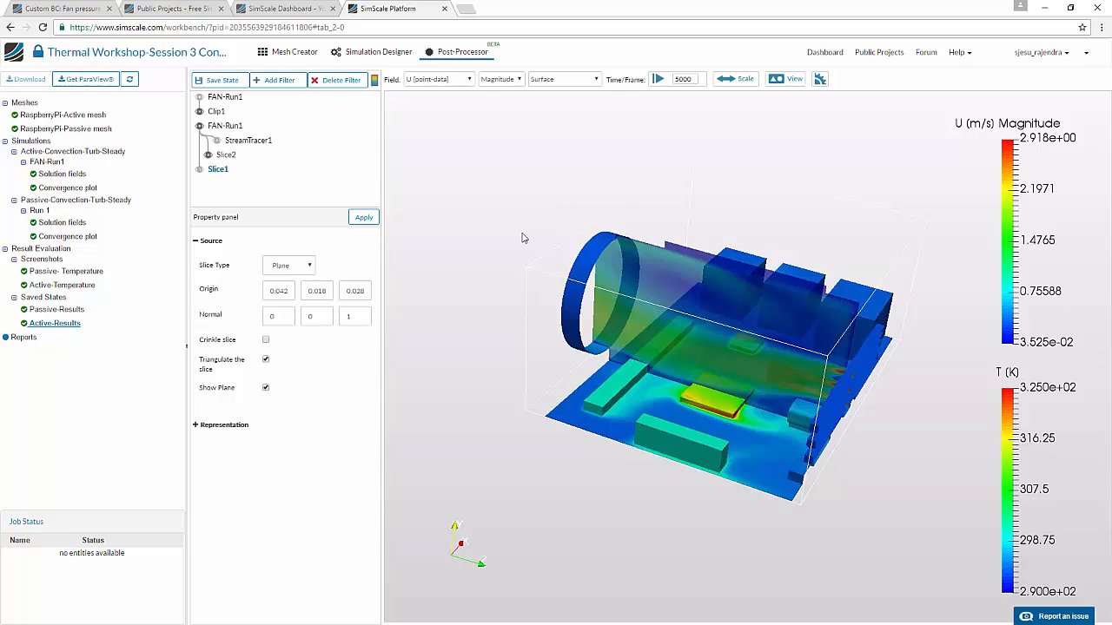
{"action": "left_click_drag", "start_coordinate": [533, 218], "coordinate": [542, 229]}
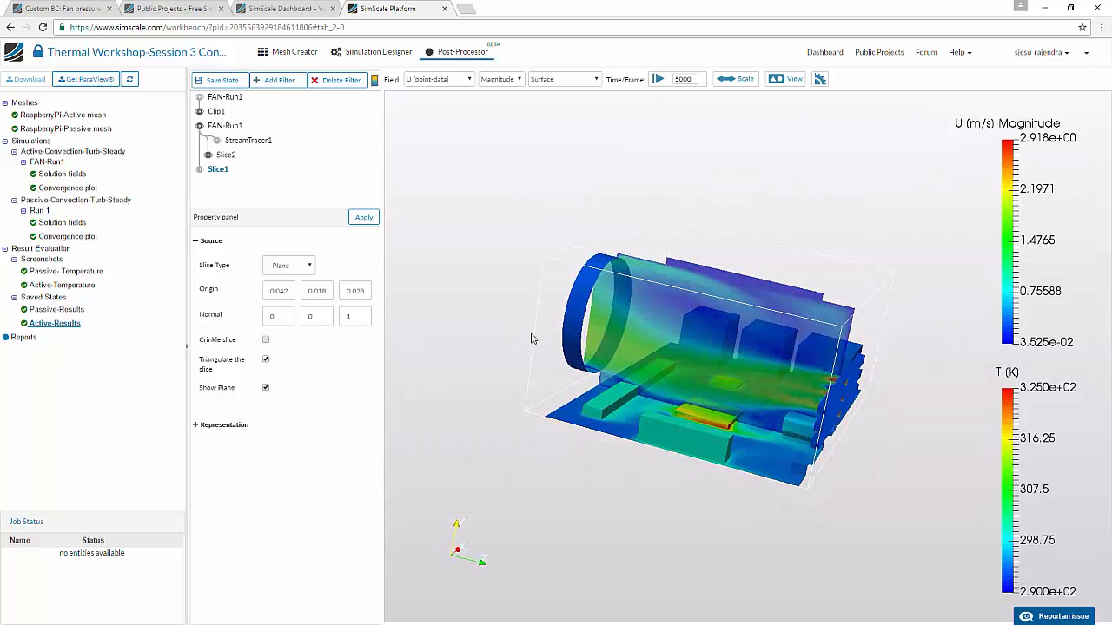
{"action": "left_click_drag", "start_coordinate": [612, 361], "coordinate": [639, 384]}
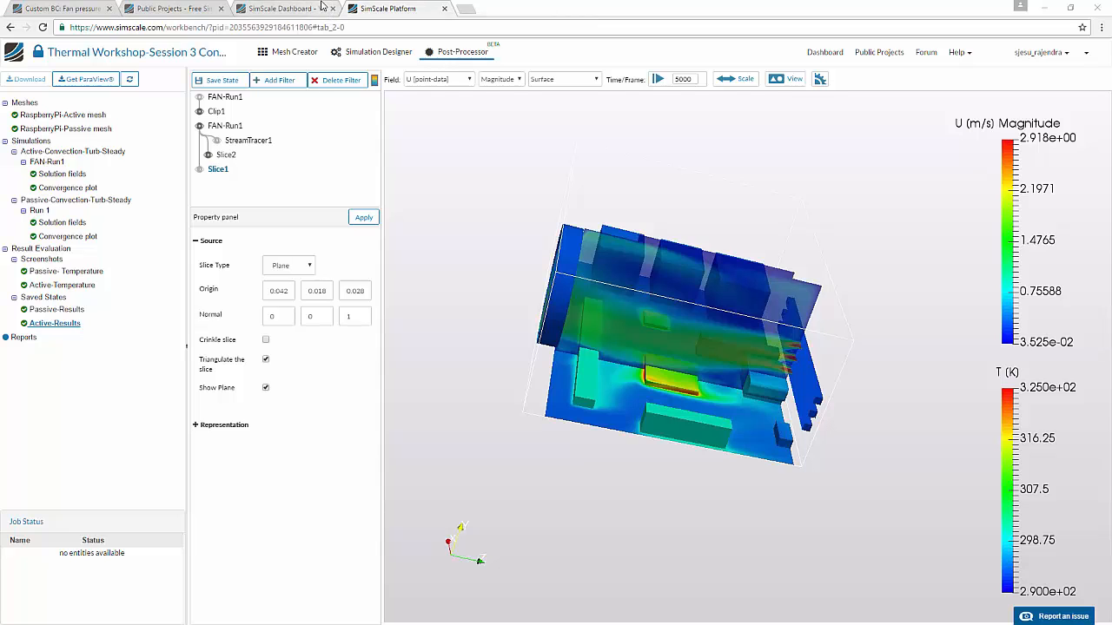
Step: Switch to the webinar slideshow and advance to the "Results comparison: Temperature" slide
{"action": "key", "text": "alt+Tab"}
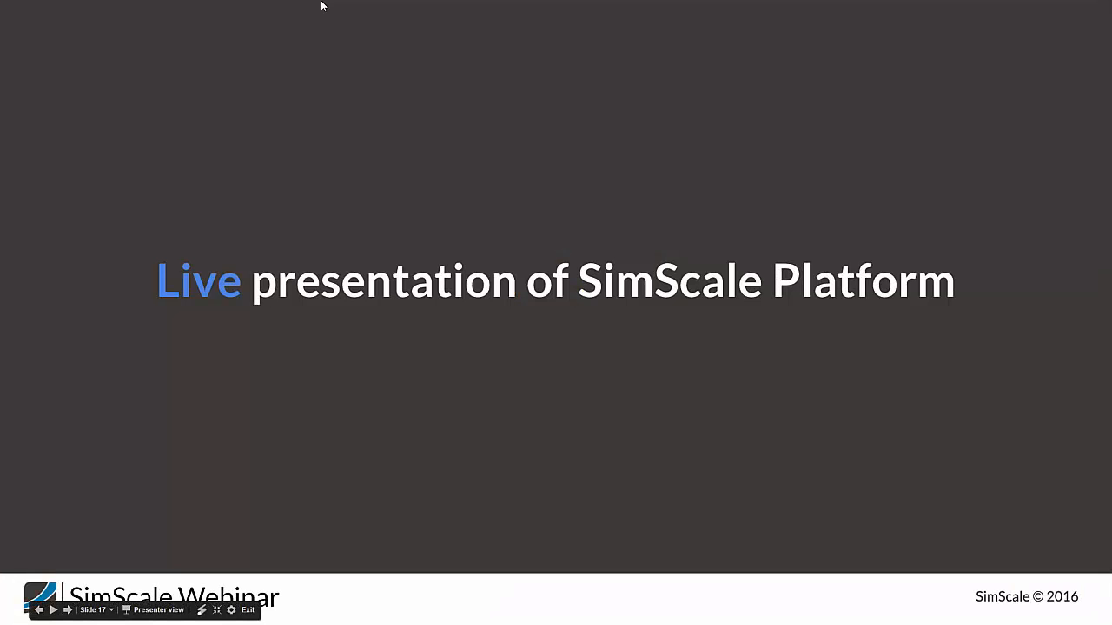
{"action": "key", "text": "Right"}
{"action": "key", "text": "Right"}
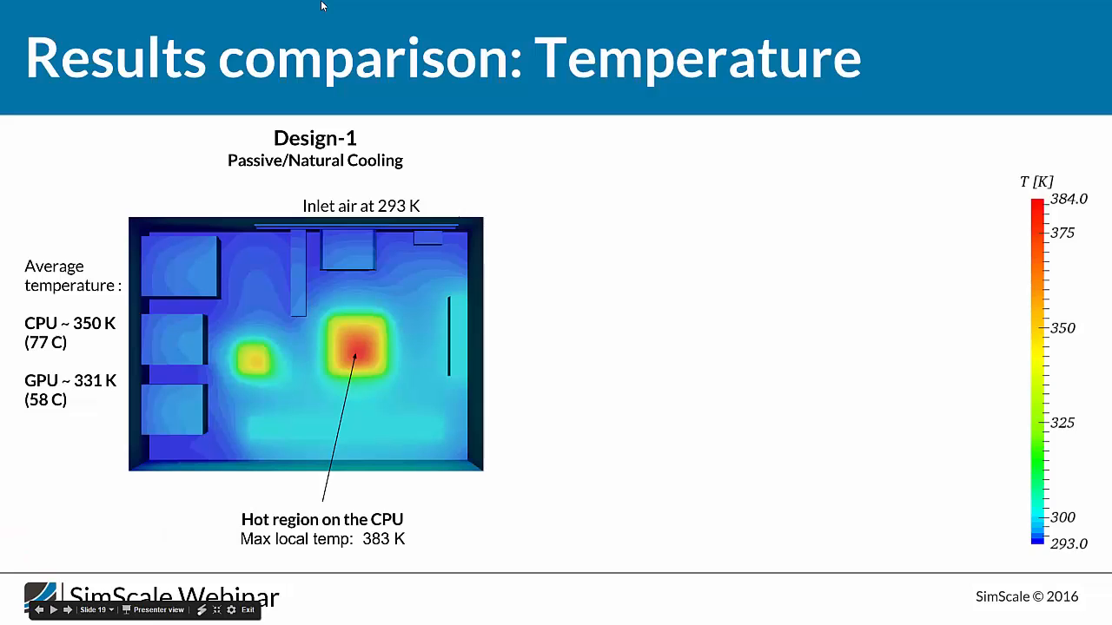
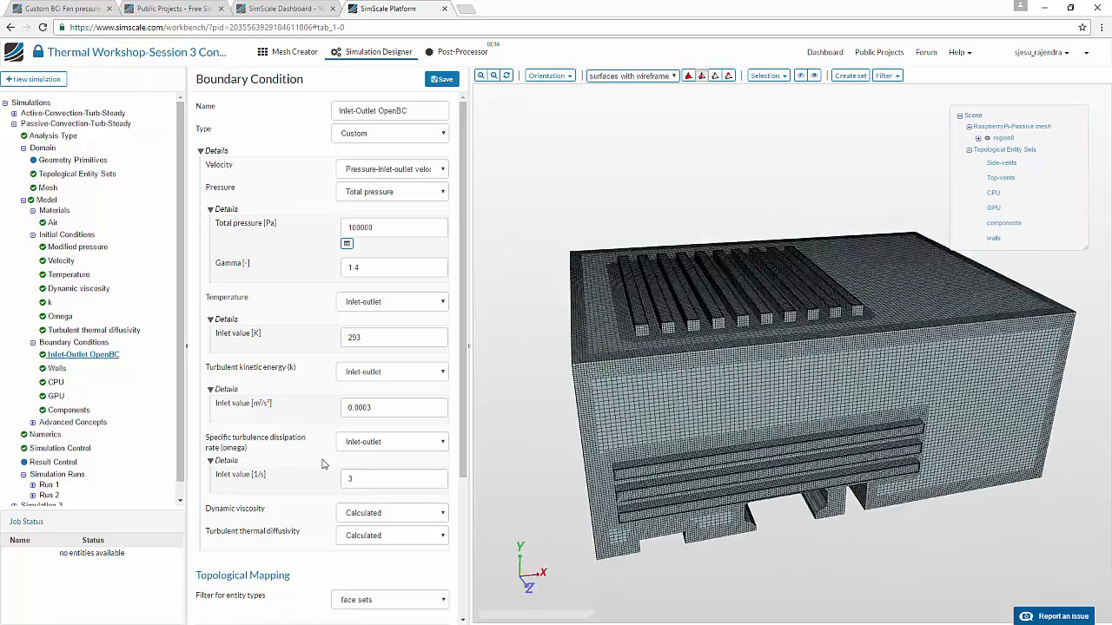
Step: Review the passive simulation's Inlet-Outlet OpenBC boundary condition and highlight its assigned Side-vents and Top-vents faces in the viewer
{"action": "scroll", "coordinate": [307, 499], "scroll_direction": "down", "scroll_amount": 3}
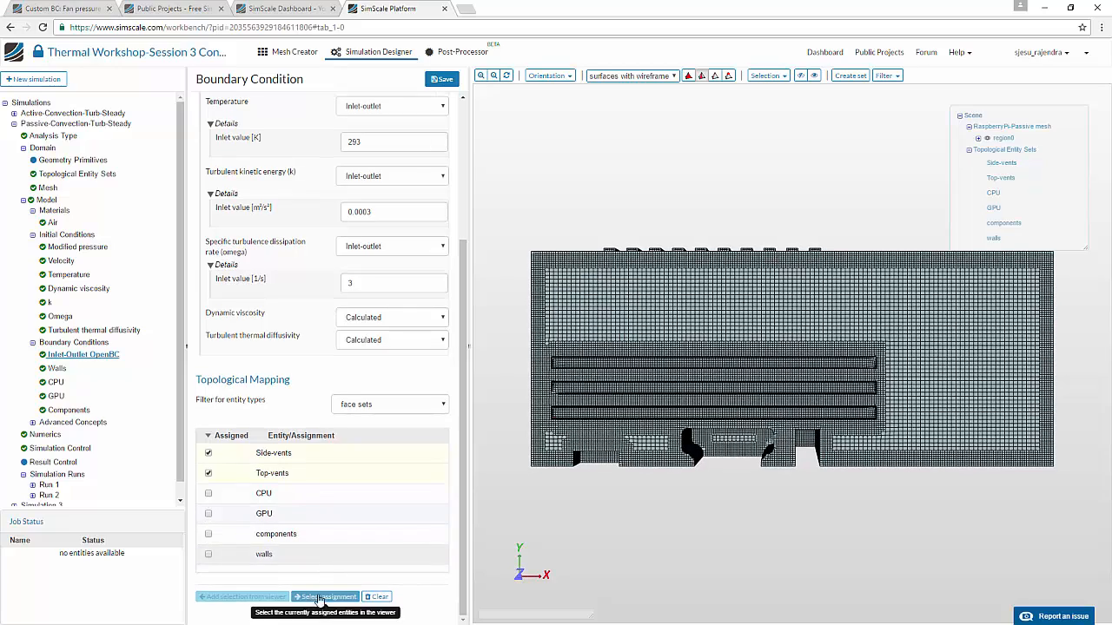
{"action": "left_click", "coordinate": [318, 598]}
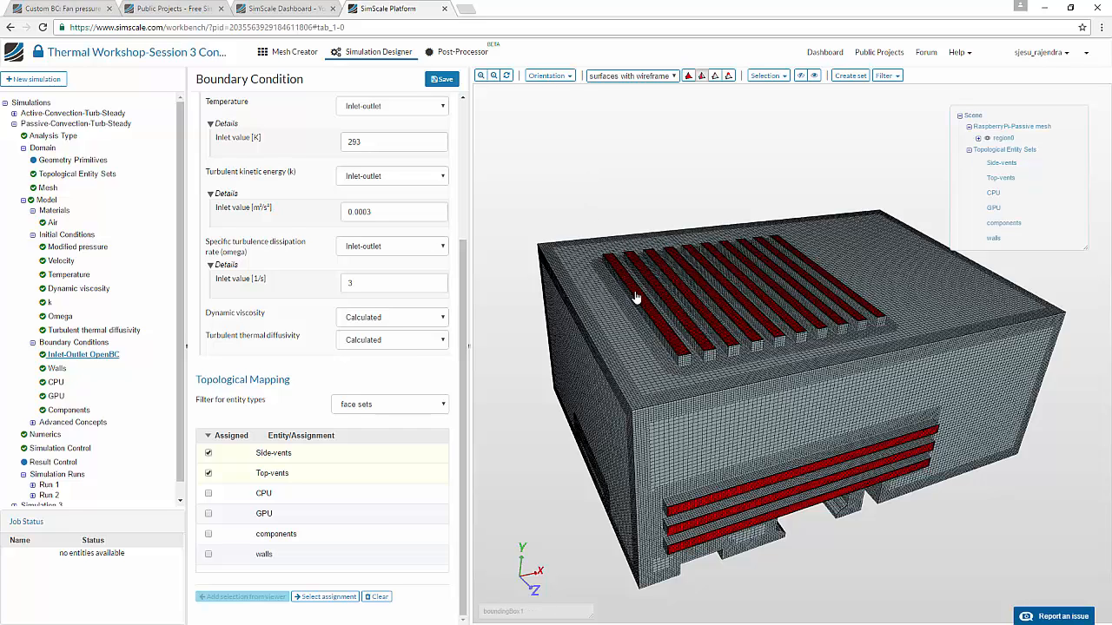
{"action": "left_click_drag", "start_coordinate": [462, 250], "coordinate": [452, 109]}
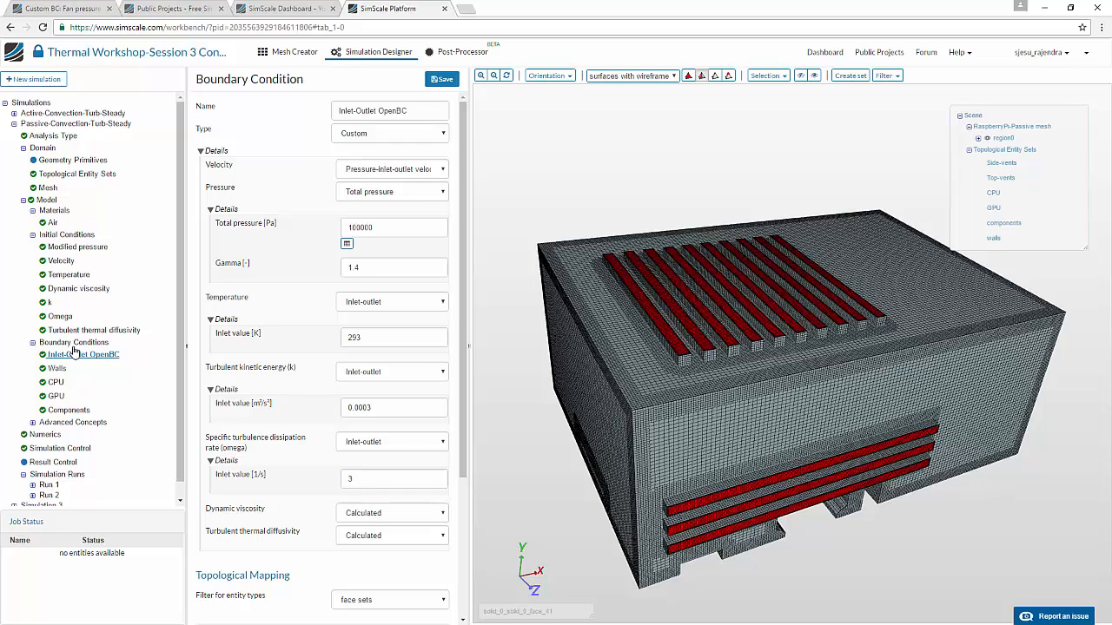
Step: Collapse the passive simulation, expand Active-Convection-Turb-Steady and show its Side-vent-Inlet boundary condition settings
{"action": "left_click", "coordinate": [14, 124]}
{"action": "left_click", "coordinate": [14, 113]}
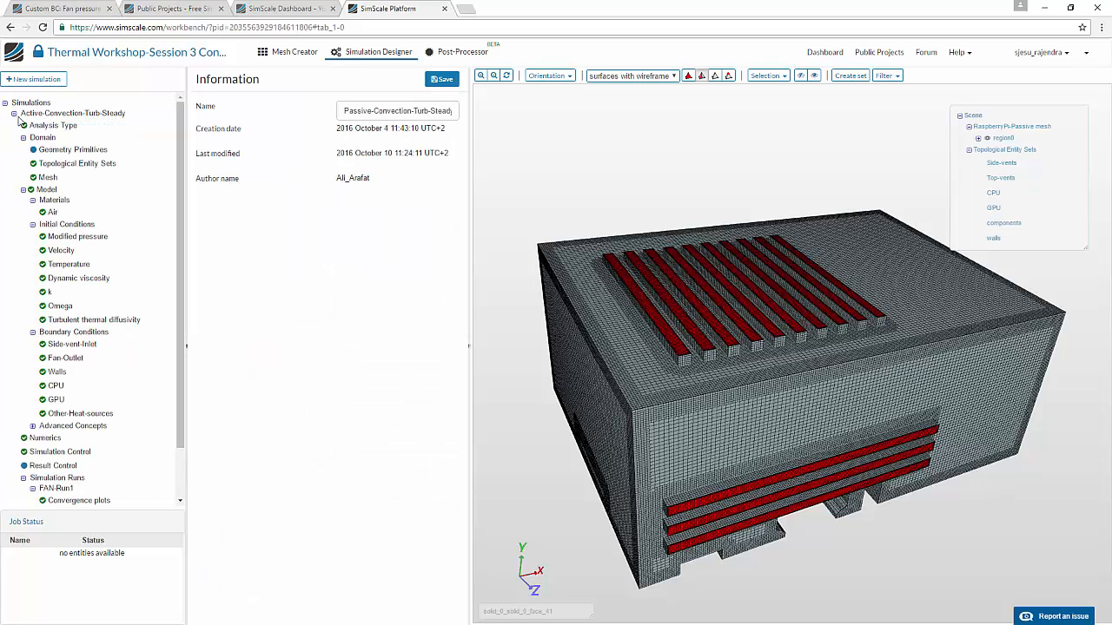
{"action": "left_click", "coordinate": [80, 348]}
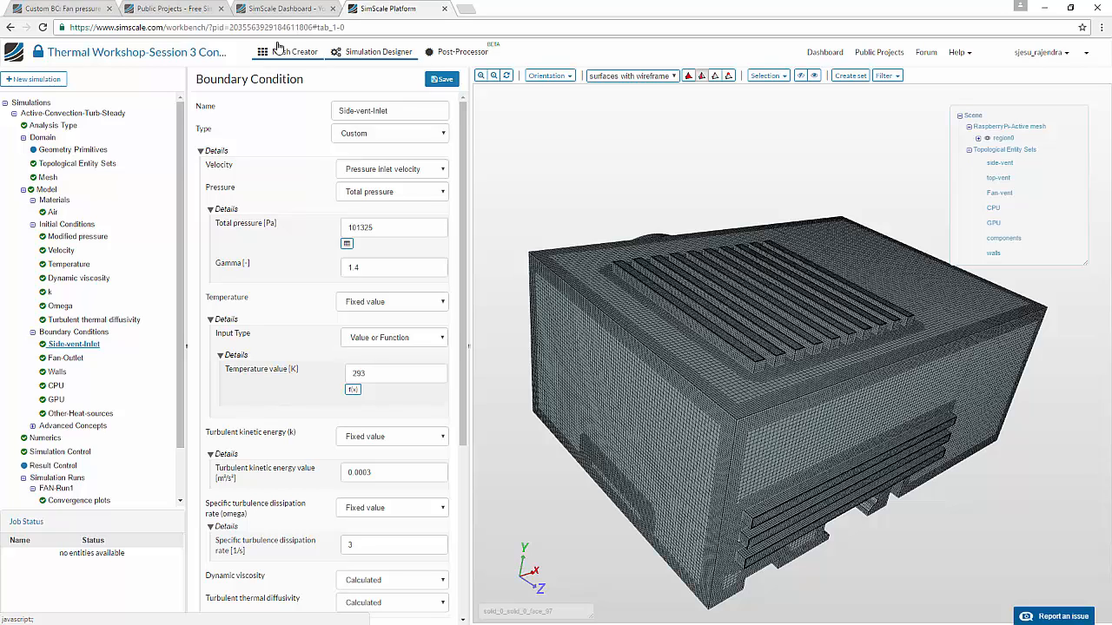
Step: Review the RaspberryPi-Active mesh's Hex-Dominant-param operation, including bounding box cells, computing core options, castellated mesh, snap and layer controls
{"action": "left_click", "coordinate": [278, 49]}
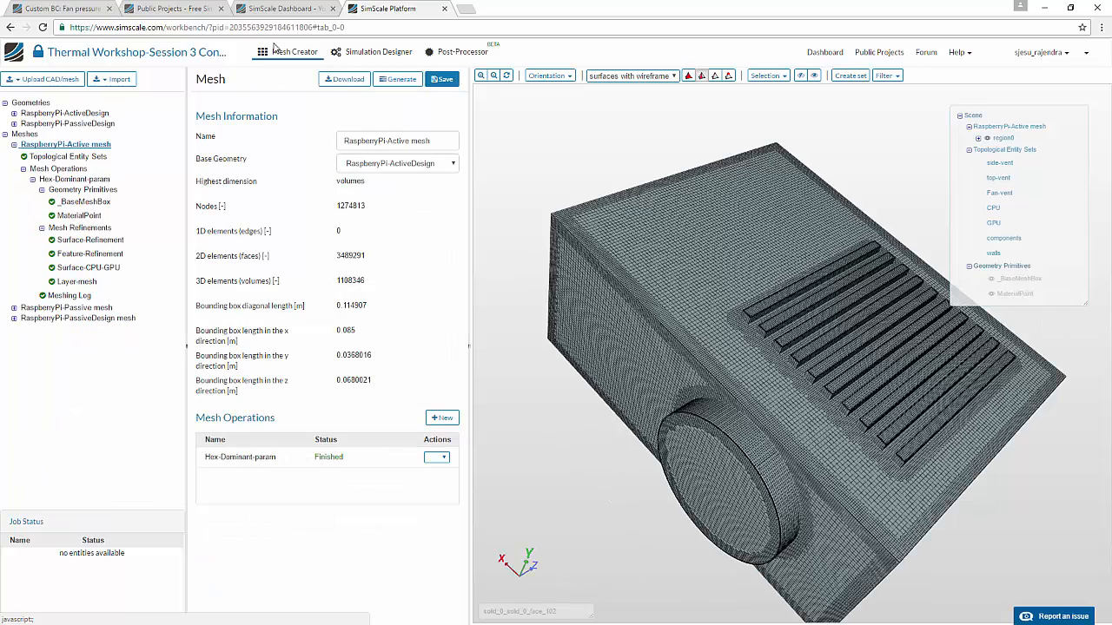
{"action": "left_click", "coordinate": [76, 180]}
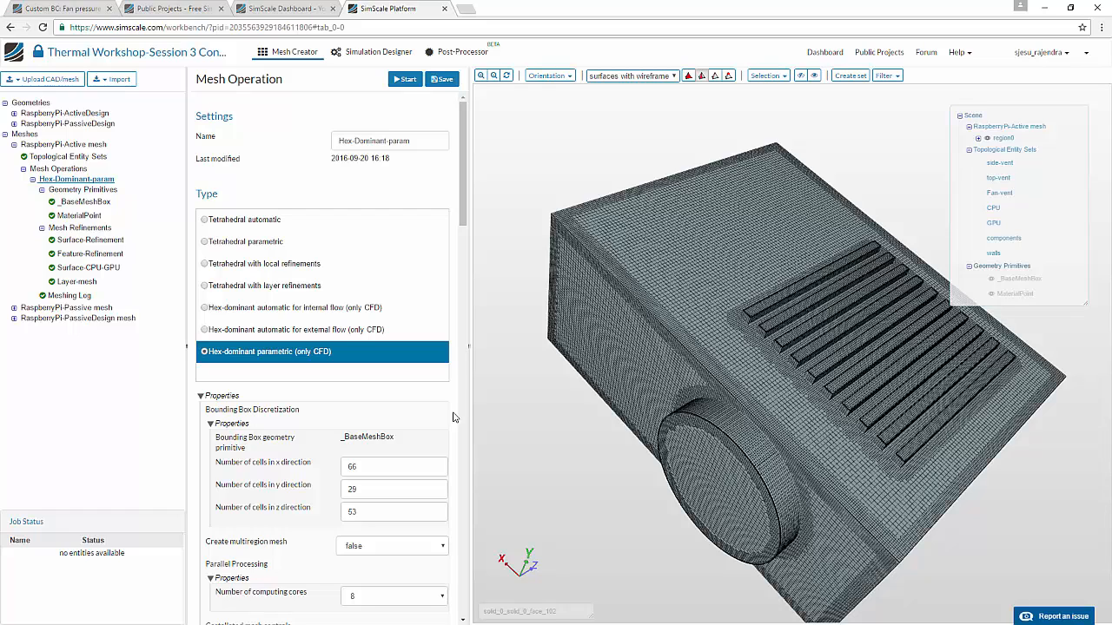
{"action": "scroll", "coordinate": [453, 418], "scroll_direction": "down", "scroll_amount": 3}
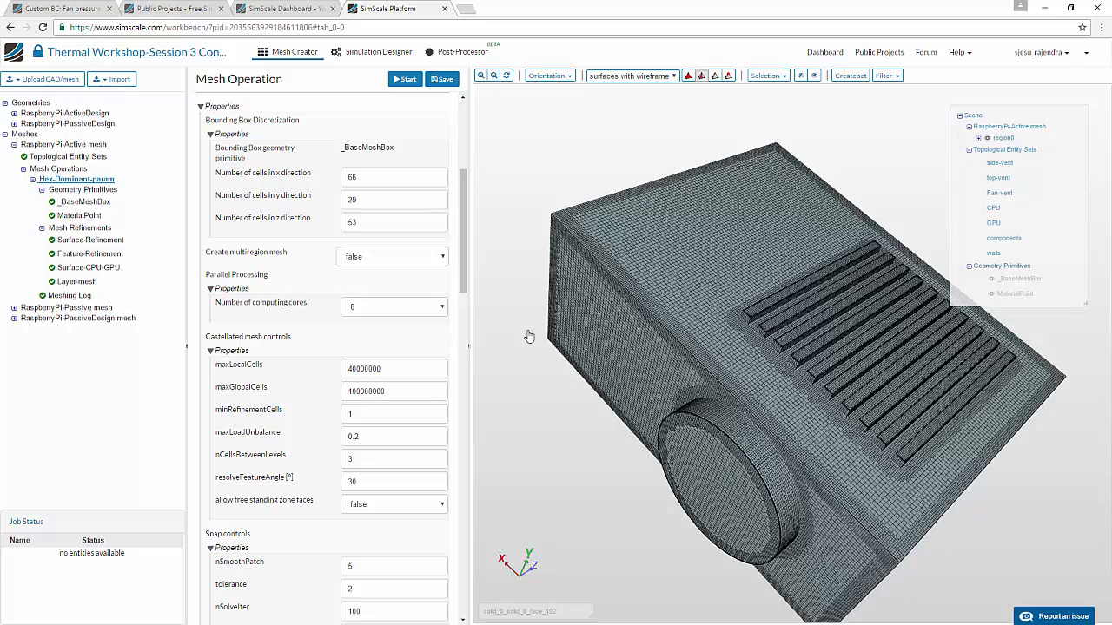
{"action": "left_click", "coordinate": [352, 309]}
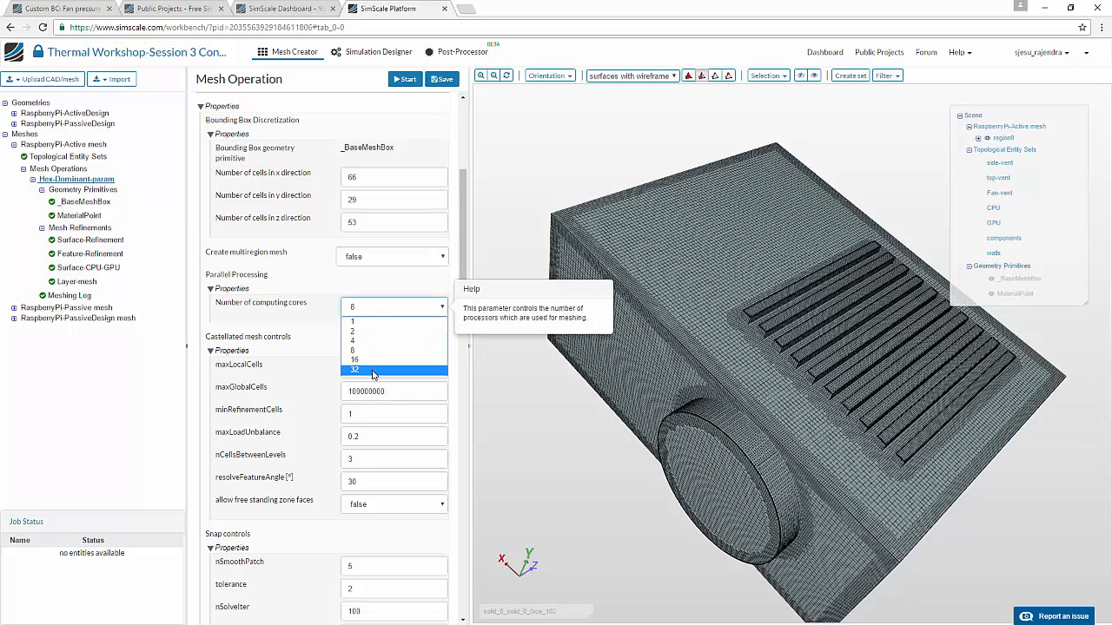
{"action": "left_click", "coordinate": [371, 304]}
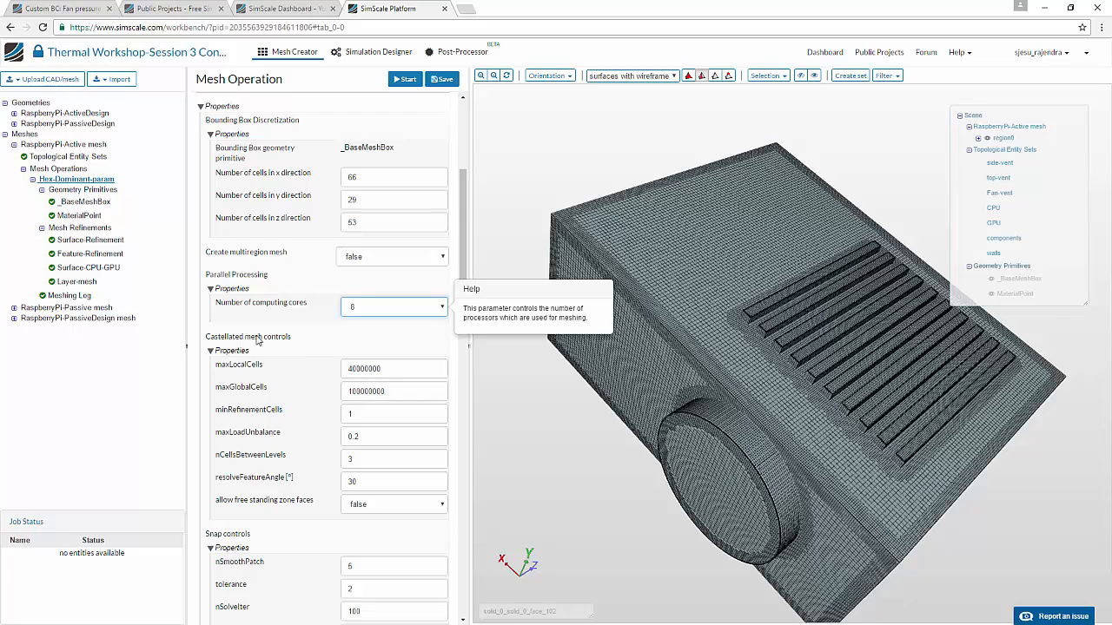
{"action": "scroll", "coordinate": [264, 361], "scroll_direction": "down", "scroll_amount": 2}
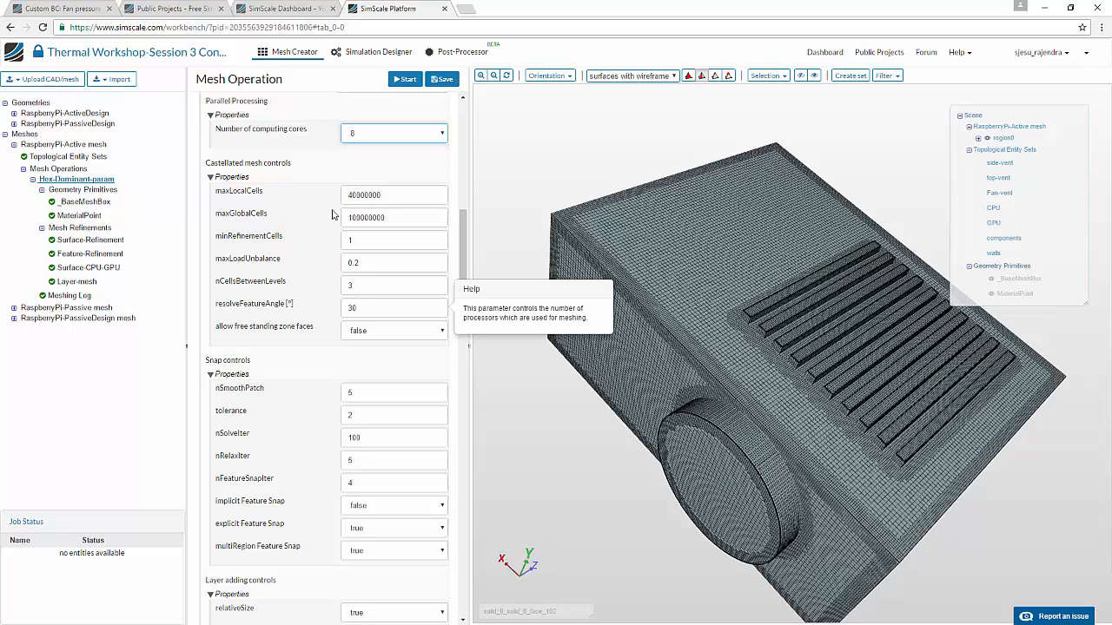
{"action": "scroll", "coordinate": [308, 242], "scroll_direction": "down", "scroll_amount": 3}
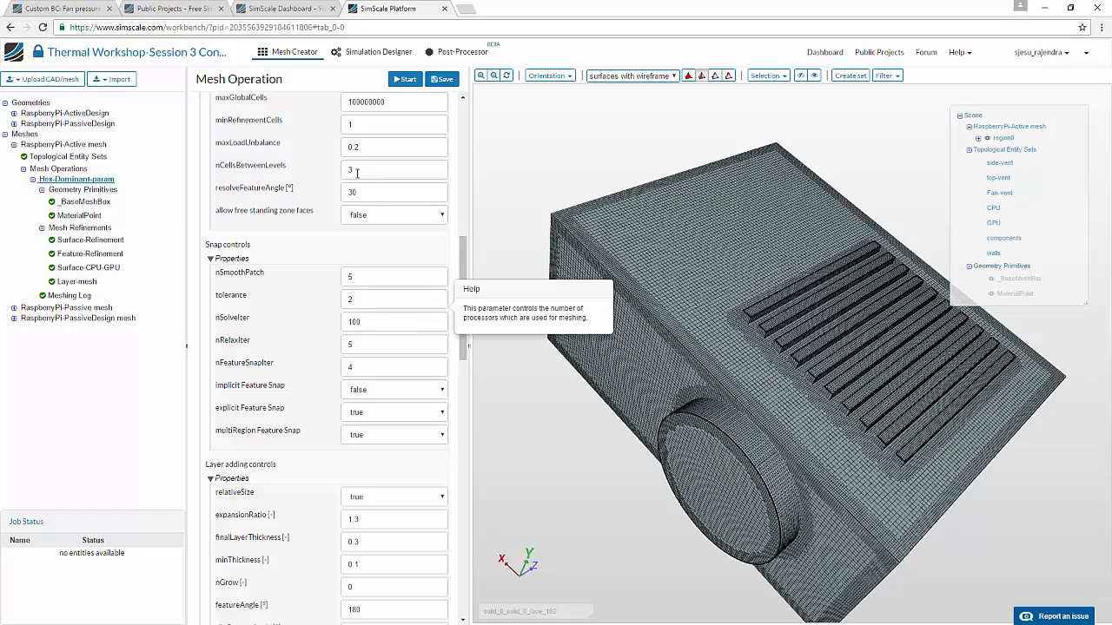
Step: Review the active mesh's Surface-Refinement, Feature-Refinement and Surface-CPU-GPU refinement settings
{"action": "left_click", "coordinate": [83, 241]}
{"action": "left_click", "coordinate": [675, 132]}
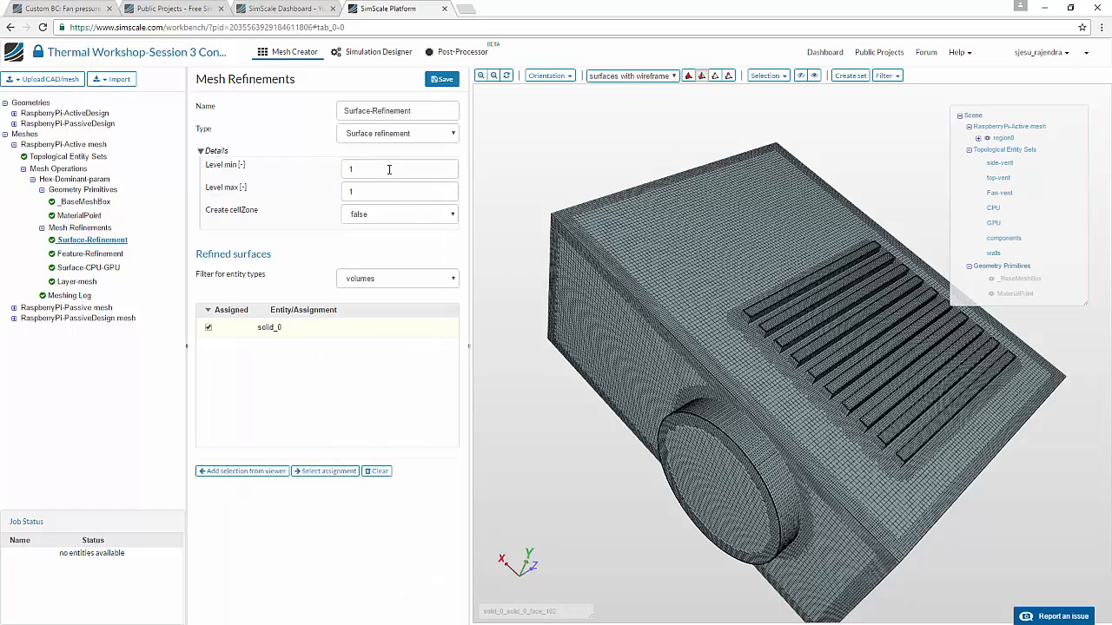
{"action": "left_click", "coordinate": [109, 253]}
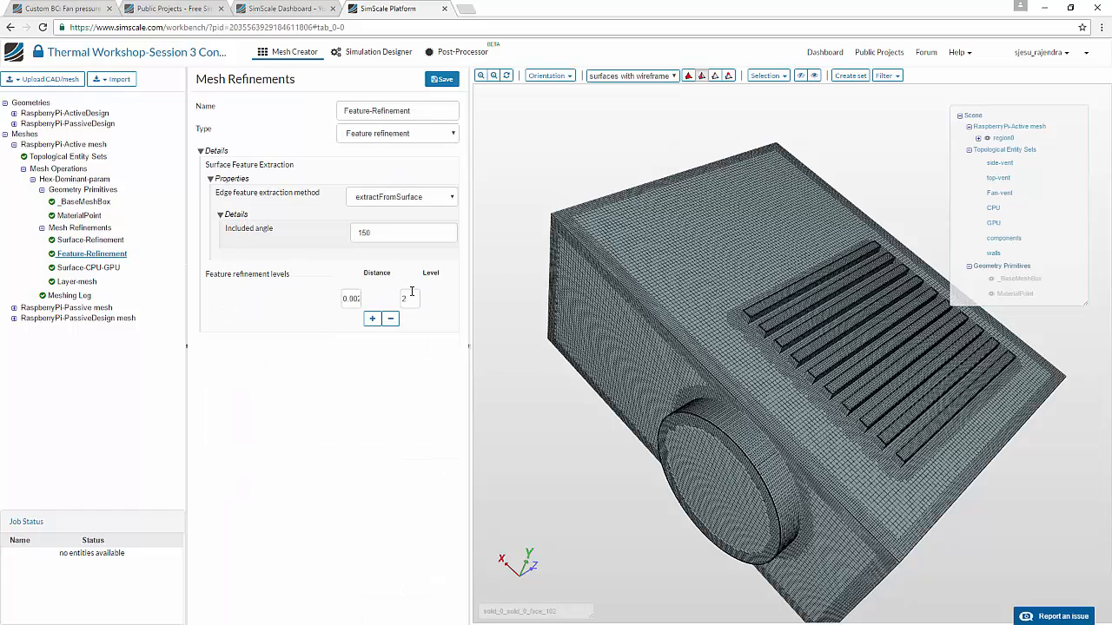
{"action": "left_click", "coordinate": [95, 268]}
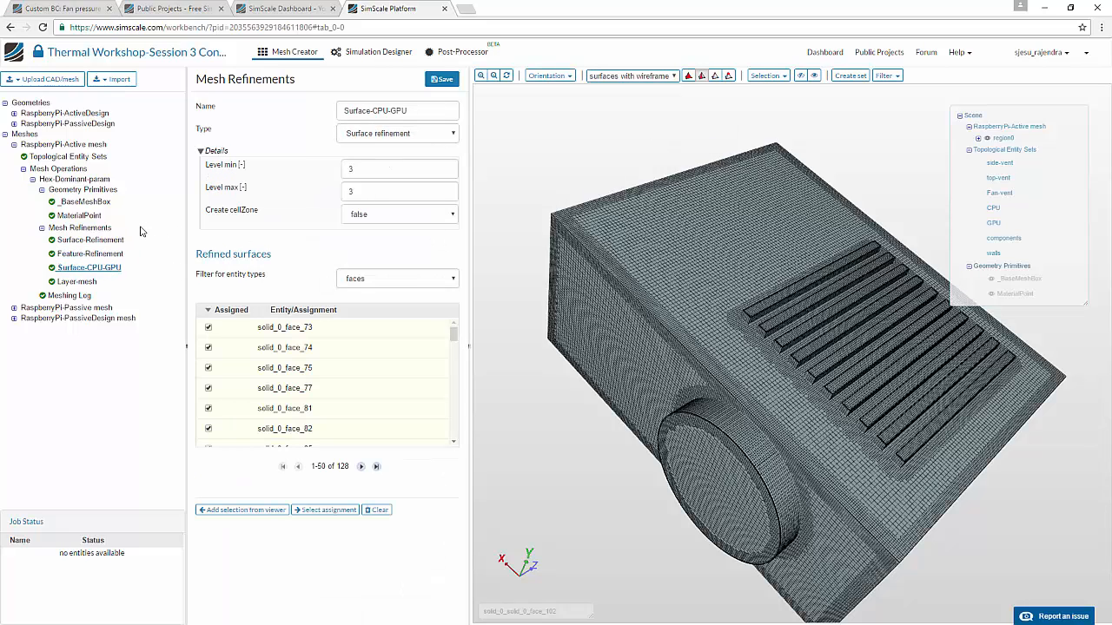
Step: Check the Hex-Dominant-param operation's bounding box discretization and the minimum and maximum points of the _BaseMeshBox primitive
{"action": "left_click", "coordinate": [80, 179]}
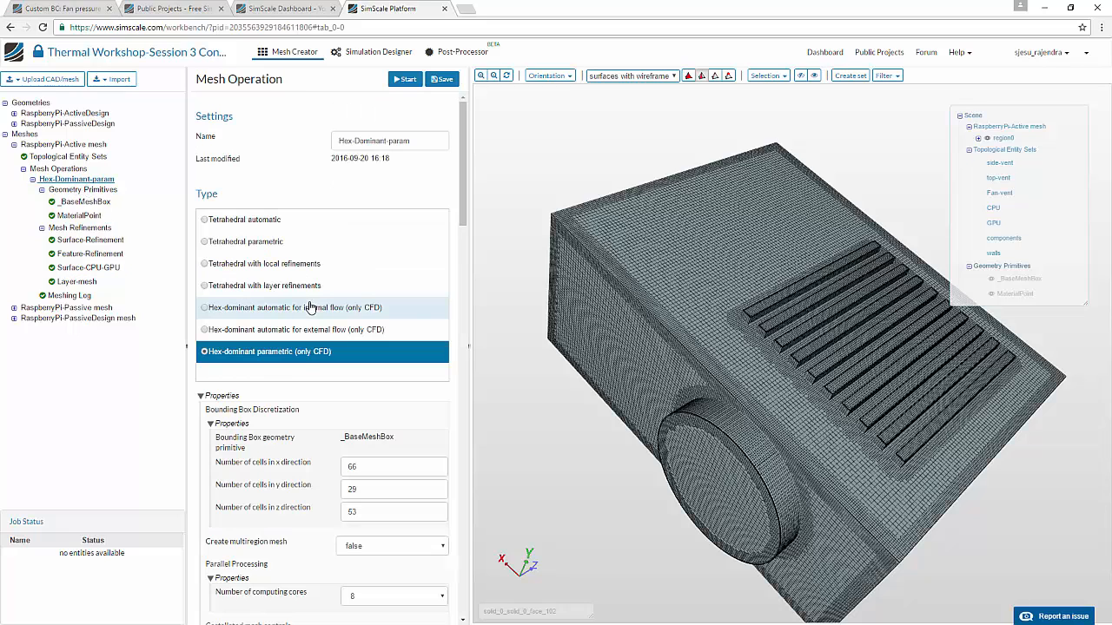
{"action": "scroll", "coordinate": [293, 375], "scroll_direction": "down", "scroll_amount": 5}
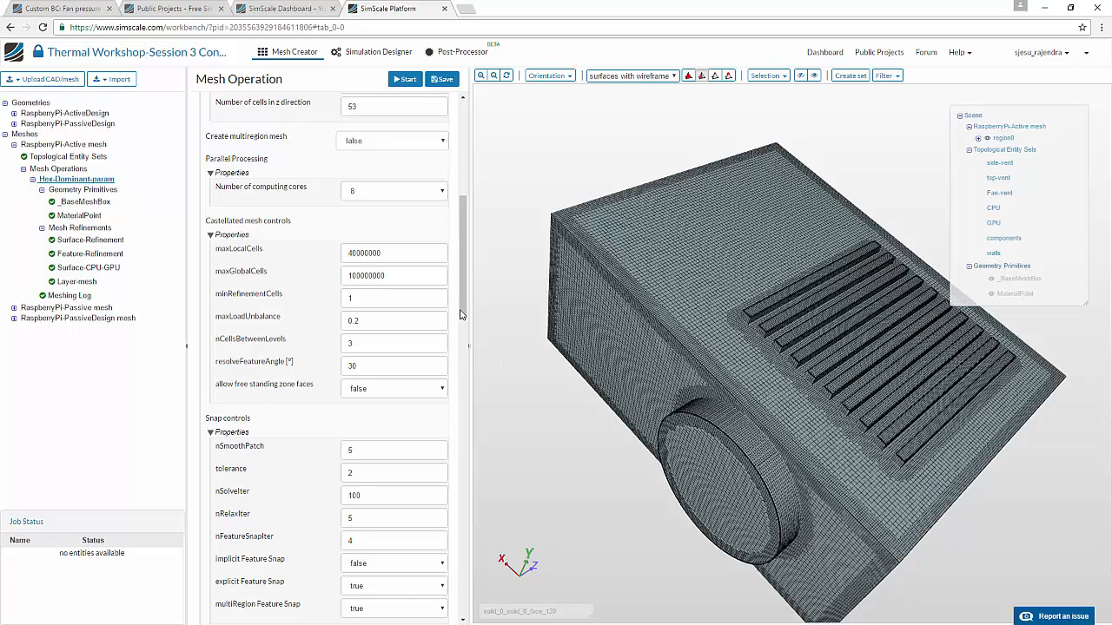
{"action": "scroll", "coordinate": [206, 275], "scroll_direction": "up", "scroll_amount": 2}
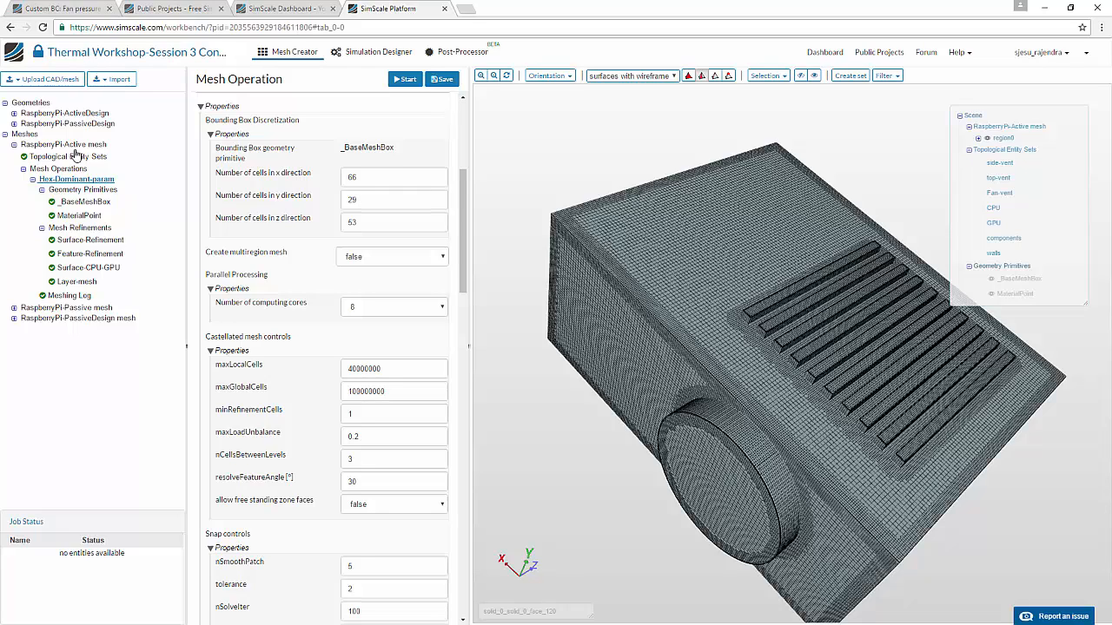
{"action": "left_click", "coordinate": [79, 202]}
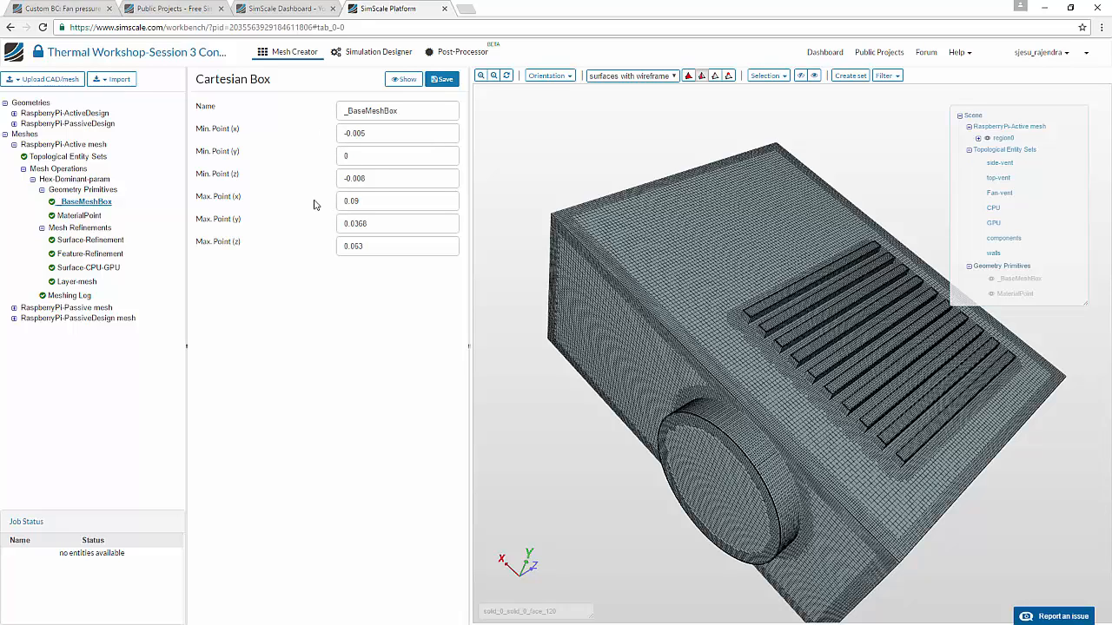
Step: Return to the Hex-Dominant-param operation and examine its bounding box cells, castellated mesh controls and snap controls, including explicit Feature Snap
{"action": "left_click", "coordinate": [96, 180]}
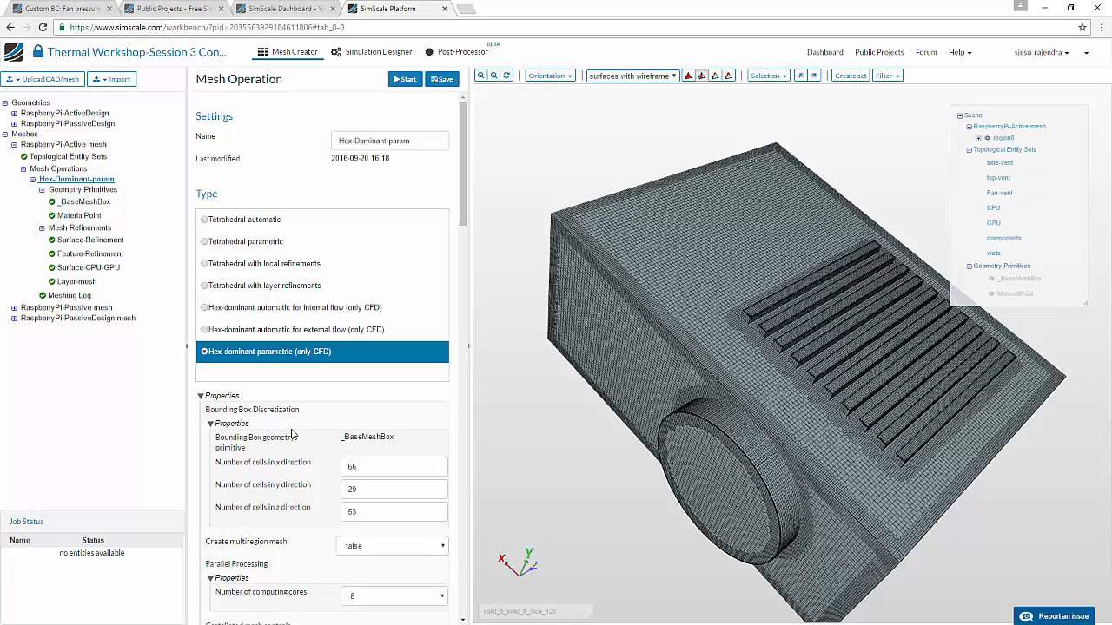
{"action": "scroll", "coordinate": [295, 455], "scroll_direction": "down", "scroll_amount": 3}
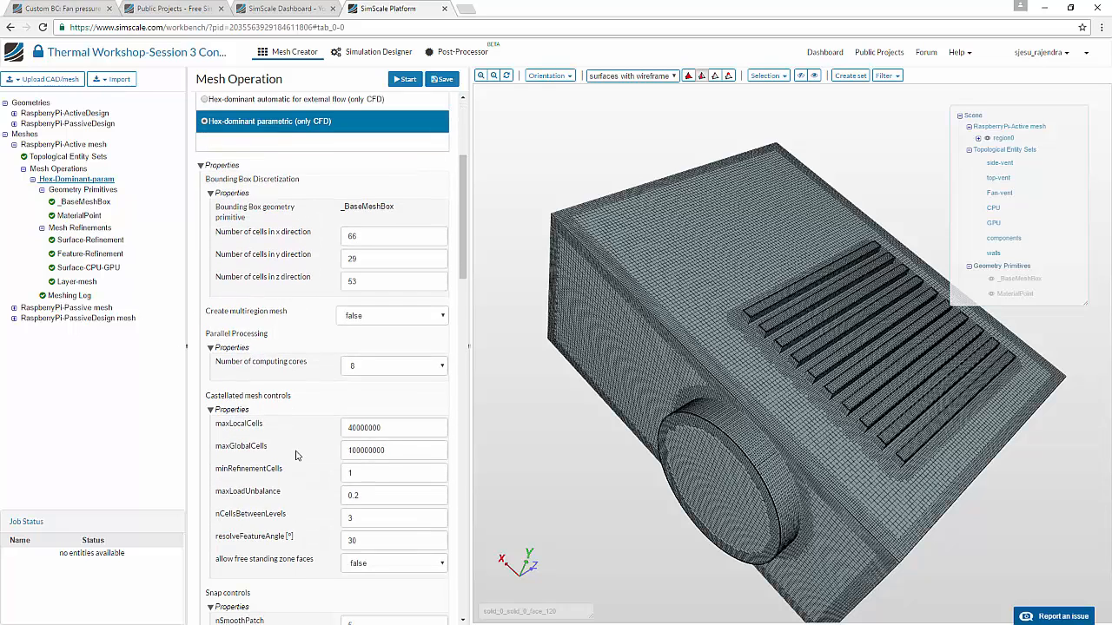
{"action": "scroll", "coordinate": [295, 455], "scroll_direction": "down", "scroll_amount": 2}
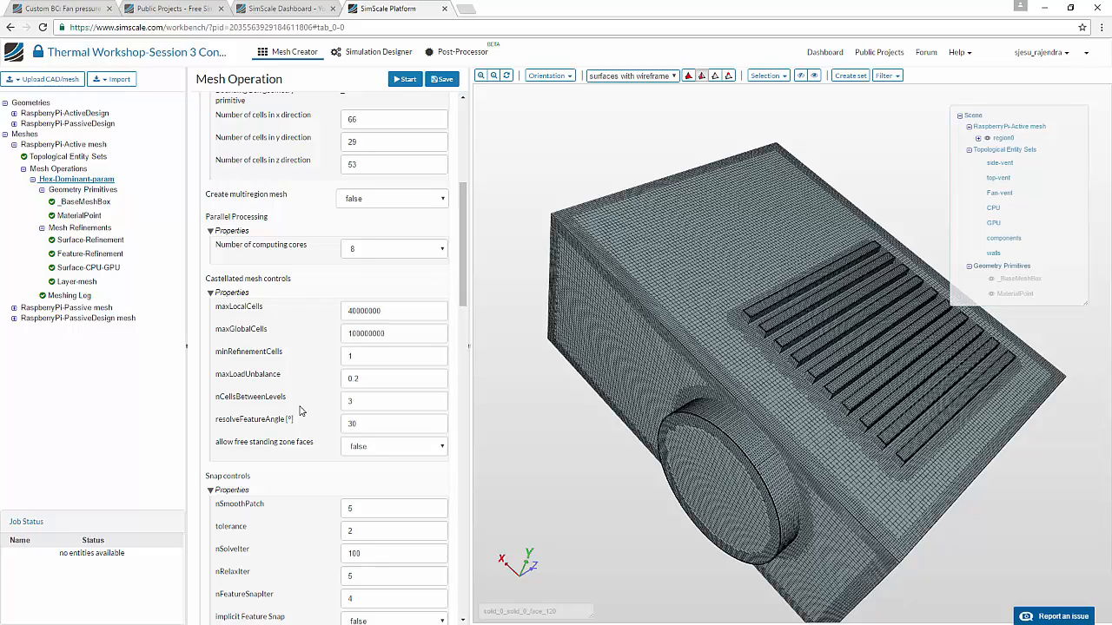
{"action": "scroll", "coordinate": [300, 411], "scroll_direction": "down", "scroll_amount": 1}
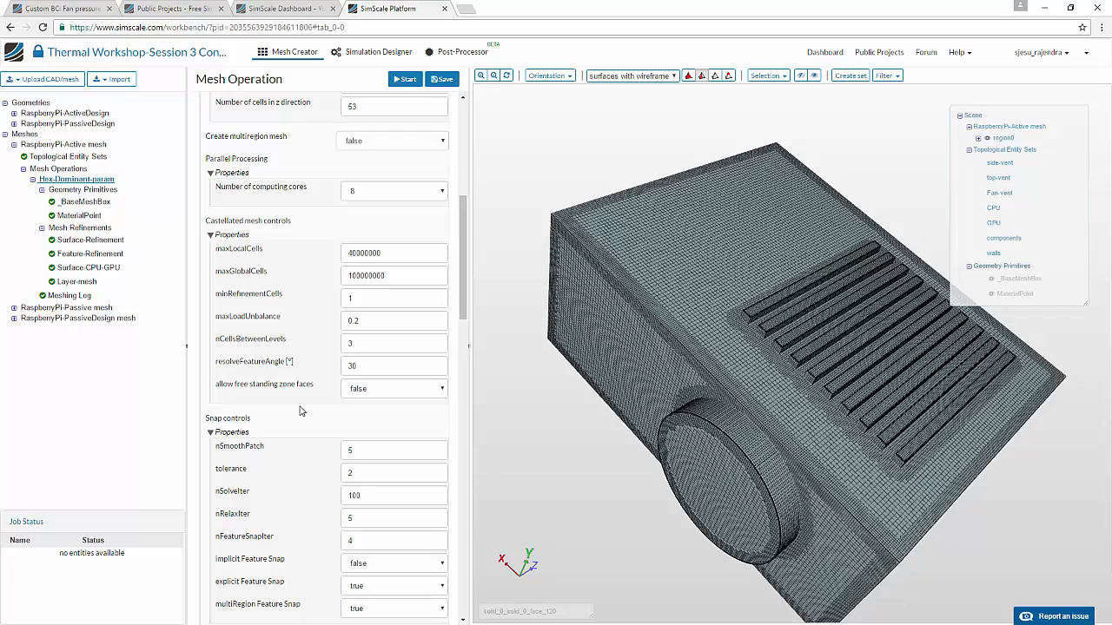
{"action": "scroll", "coordinate": [300, 411], "scroll_direction": "down", "scroll_amount": 2}
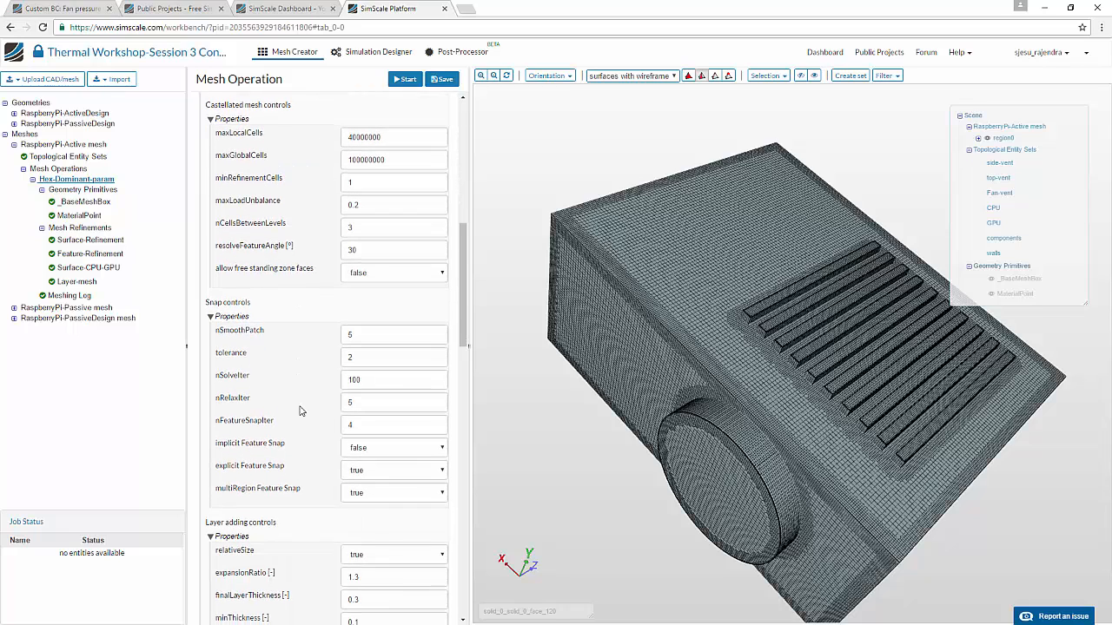
{"action": "scroll", "coordinate": [299, 411], "scroll_direction": "down", "scroll_amount": 2}
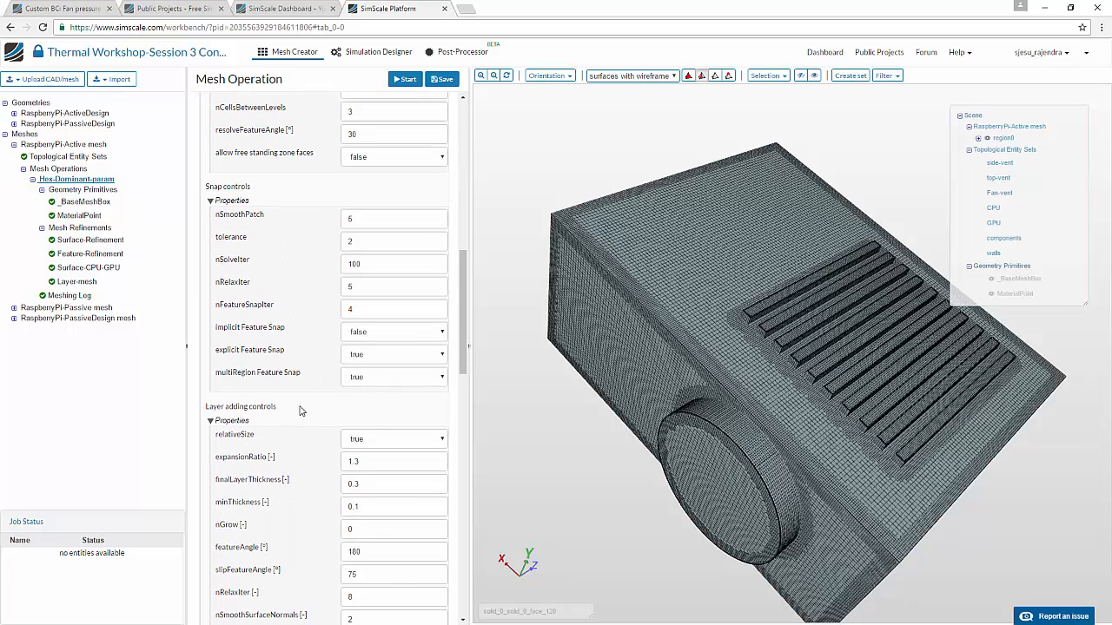
{"action": "scroll", "coordinate": [300, 411], "scroll_direction": "down", "scroll_amount": 1}
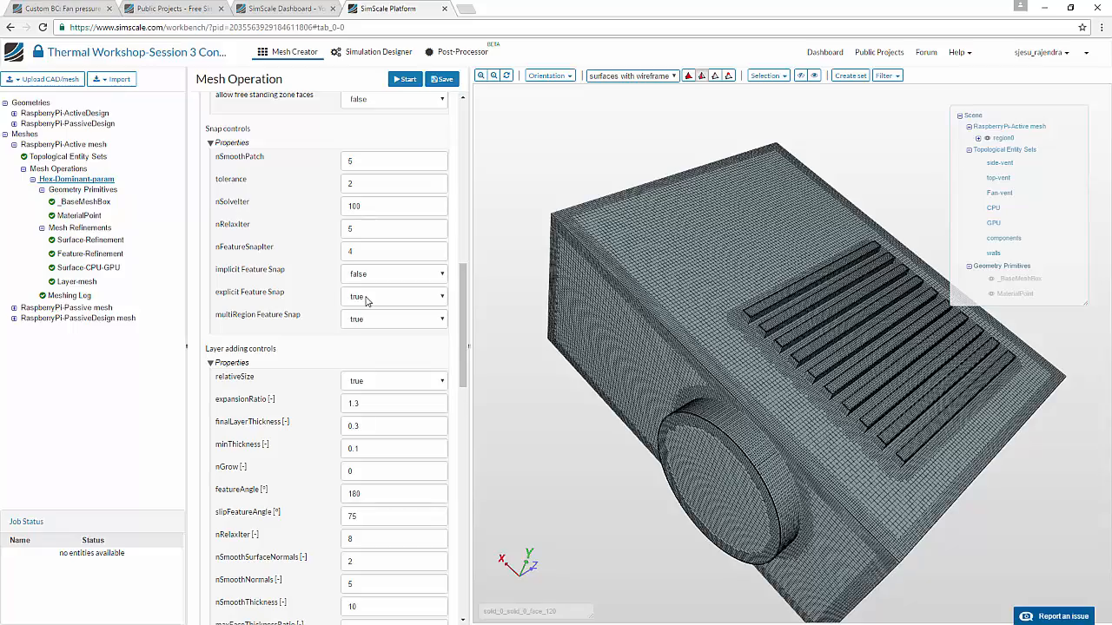
Step: Inspect the active mesh up close around the circular fan vent, examining the surface cells and the edges of the enclosure
{"action": "scroll", "coordinate": [588, 324], "scroll_direction": "up", "scroll_amount": 5}
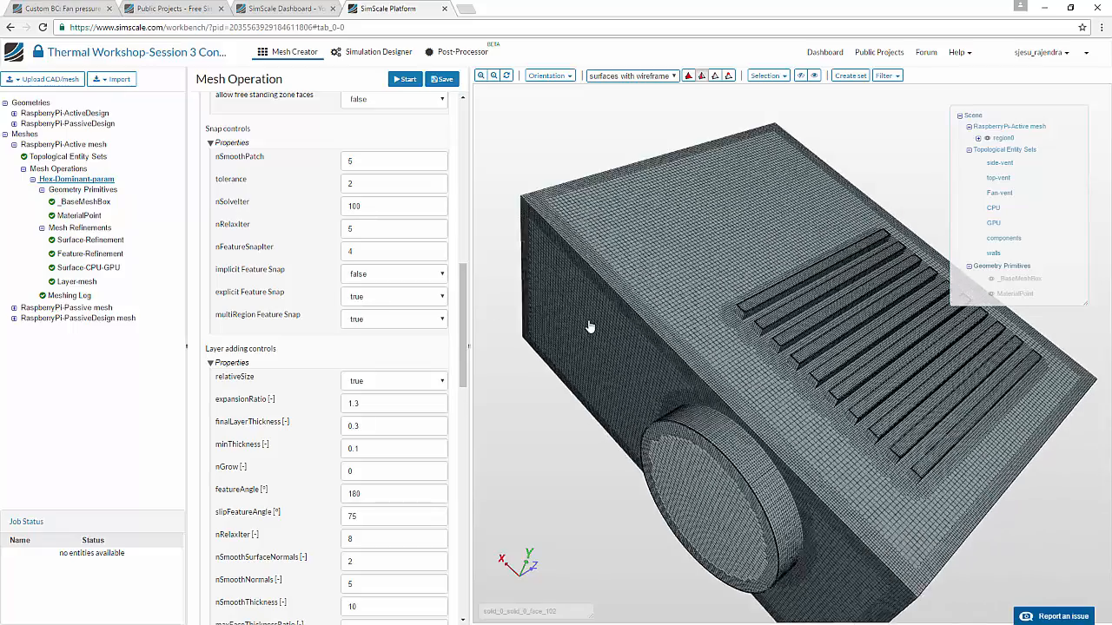
{"action": "scroll", "coordinate": [588, 324], "scroll_direction": "up", "scroll_amount": 5}
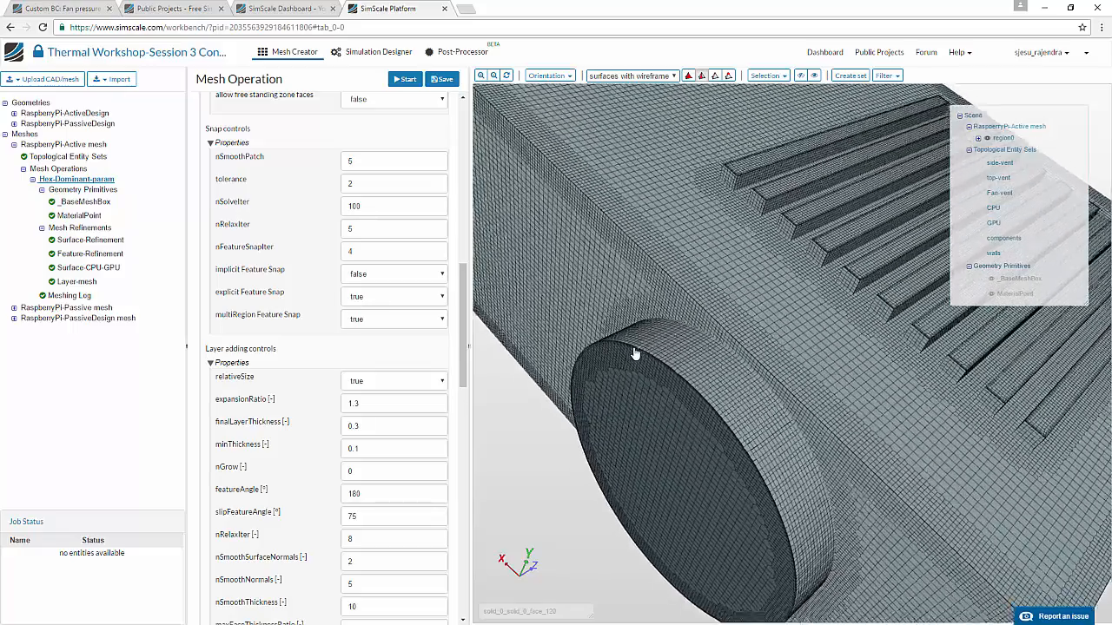
{"action": "scroll", "coordinate": [634, 353], "scroll_direction": "up", "scroll_amount": 5}
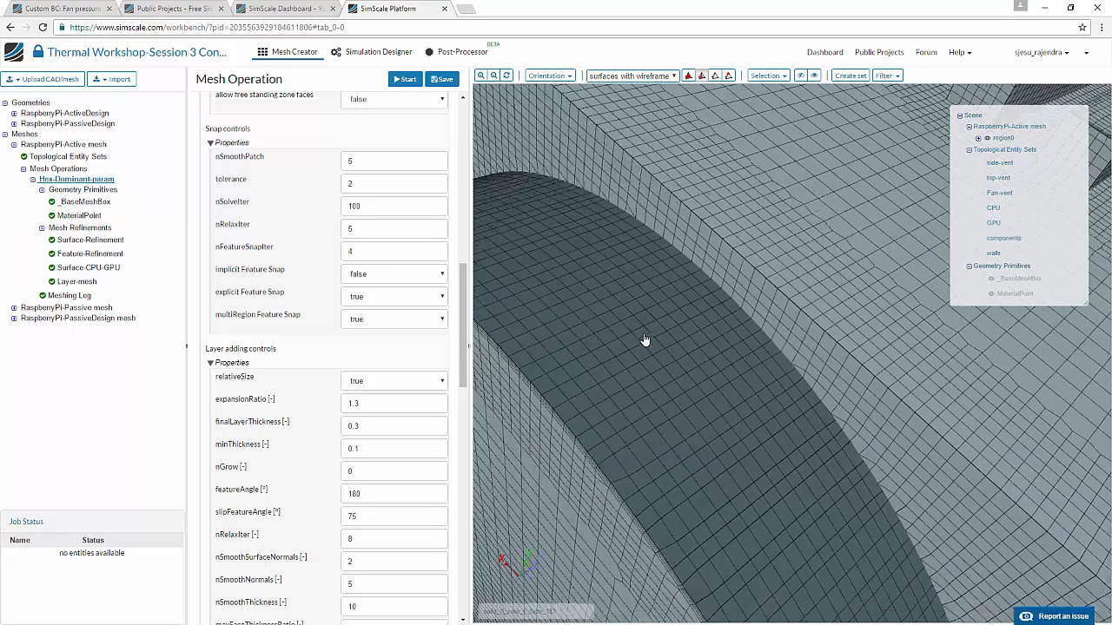
{"action": "scroll", "coordinate": [646, 339], "scroll_direction": "up", "scroll_amount": 1}
{"action": "scroll", "coordinate": [764, 291], "scroll_direction": "up", "scroll_amount": 3}
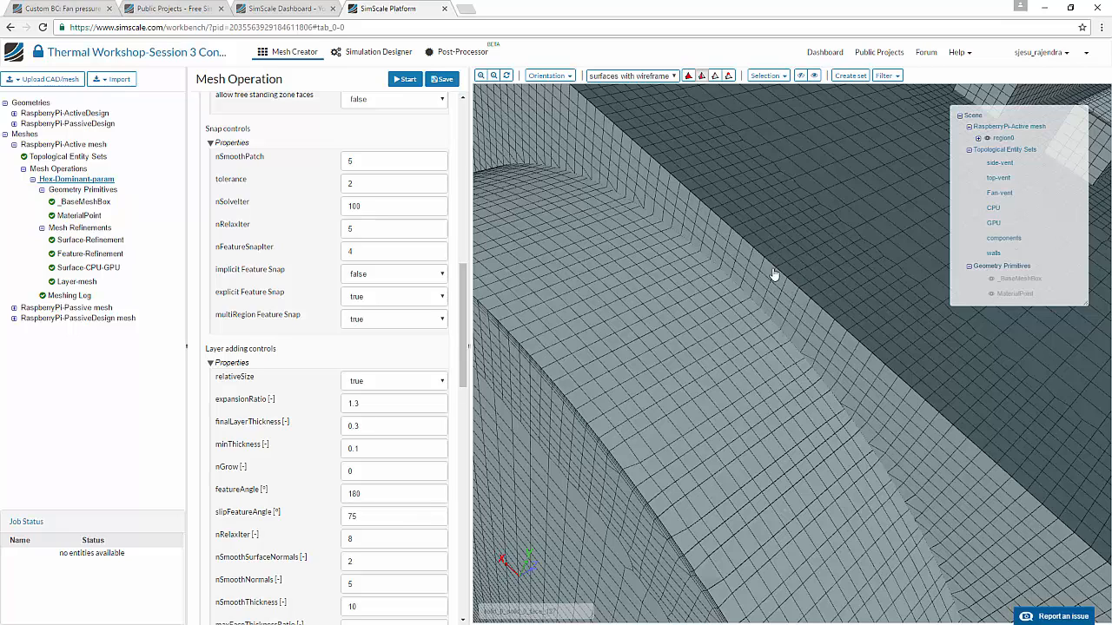
{"action": "scroll", "coordinate": [775, 275], "scroll_direction": "up", "scroll_amount": 5}
{"action": "scroll", "coordinate": [875, 187], "scroll_direction": "up", "scroll_amount": 2}
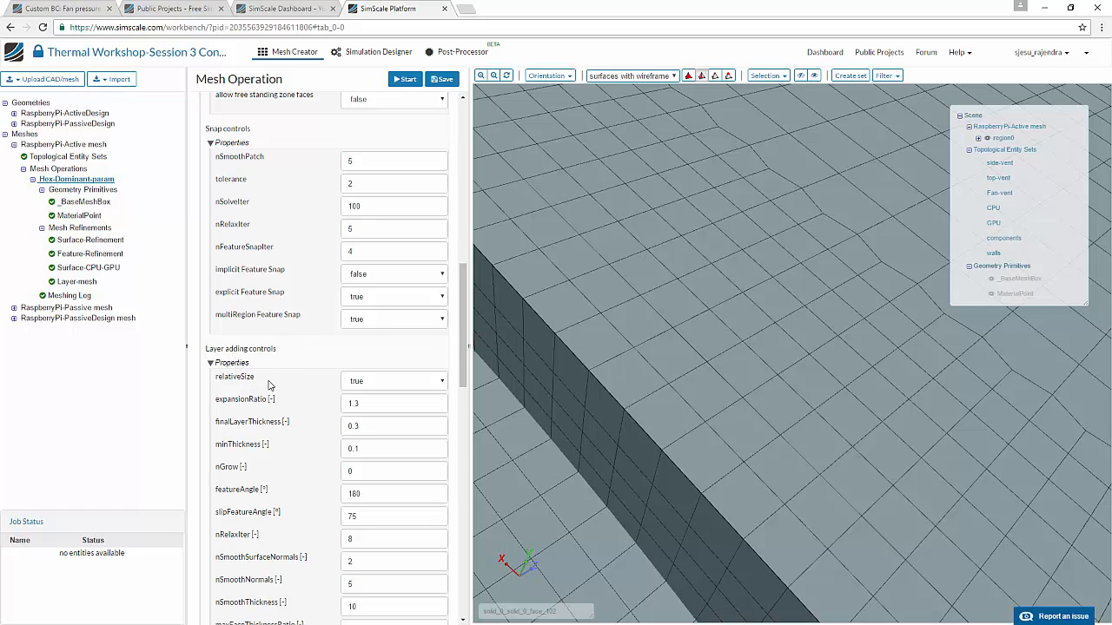
Step: Examine the Hex-Dominant-param operation's layer adding controls and mesh quality controls, down to mergeTolerance
{"action": "scroll", "coordinate": [286, 369], "scroll_direction": "down", "scroll_amount": 2}
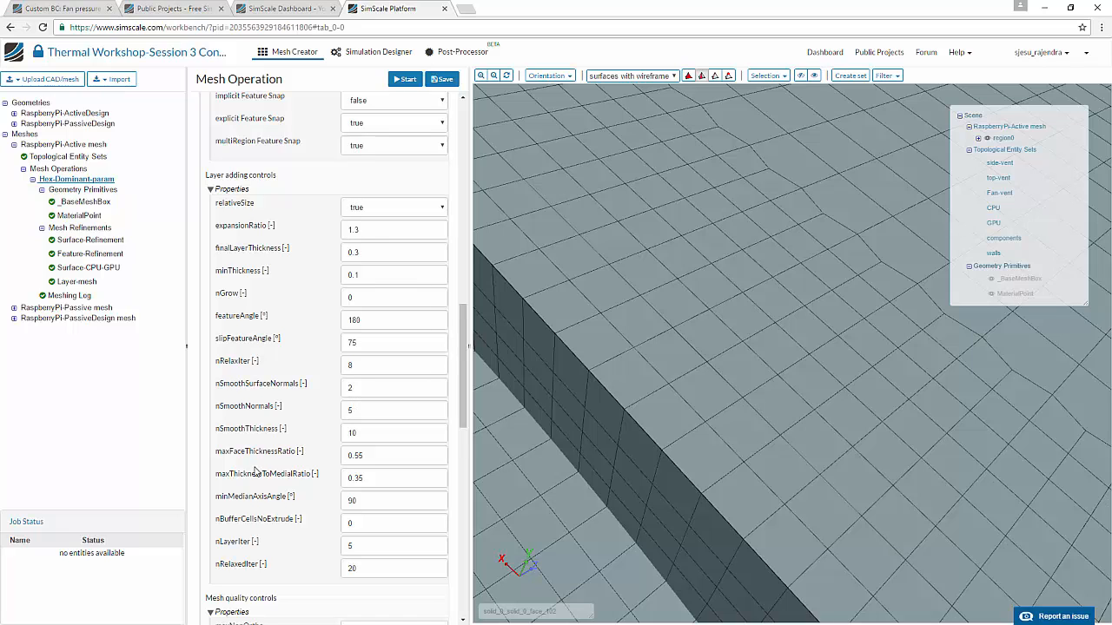
{"action": "scroll", "coordinate": [256, 471], "scroll_direction": "down", "scroll_amount": 5}
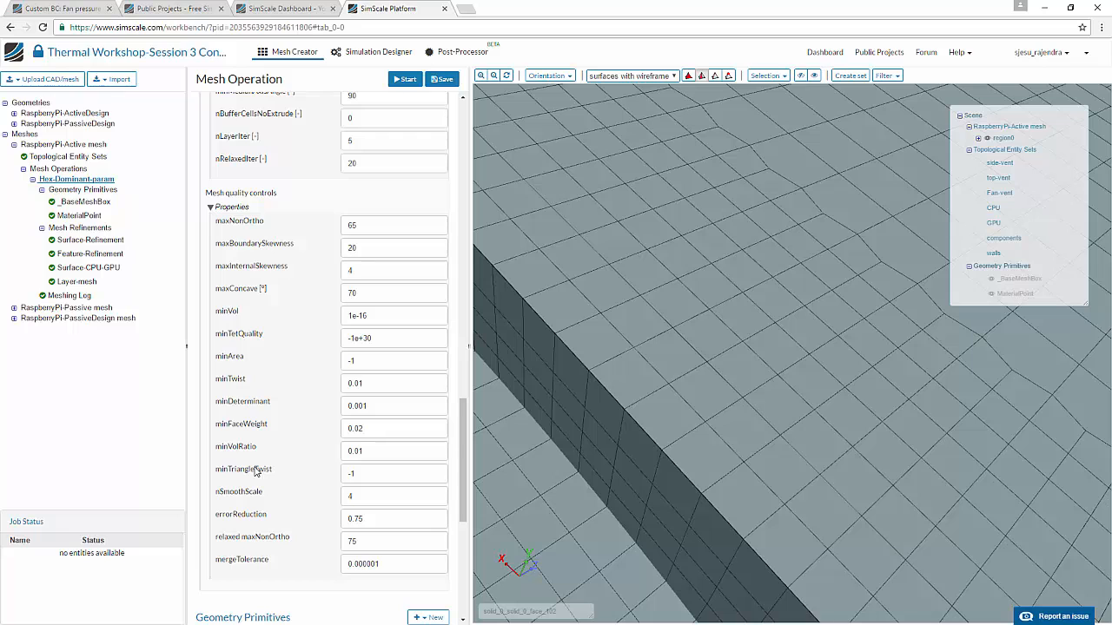
{"action": "scroll", "coordinate": [256, 471], "scroll_direction": "down", "scroll_amount": 3}
{"action": "scroll", "coordinate": [256, 471], "scroll_direction": "up", "scroll_amount": 2}
{"action": "scroll", "coordinate": [257, 471], "scroll_direction": "down", "scroll_amount": 1}
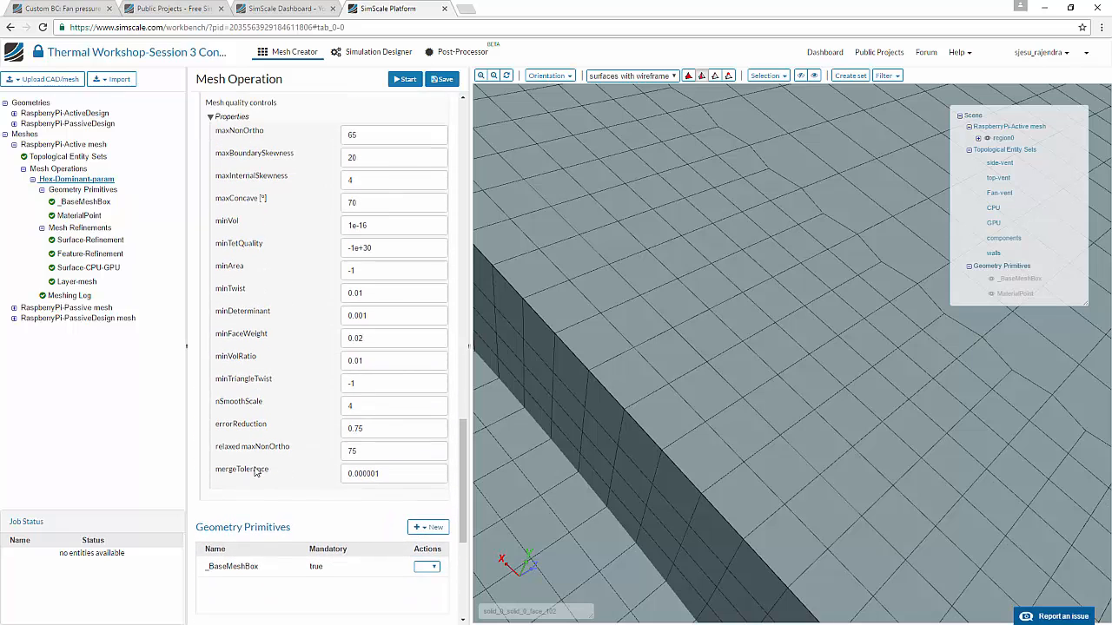
{"action": "scroll", "coordinate": [257, 472], "scroll_direction": "up", "scroll_amount": 1}
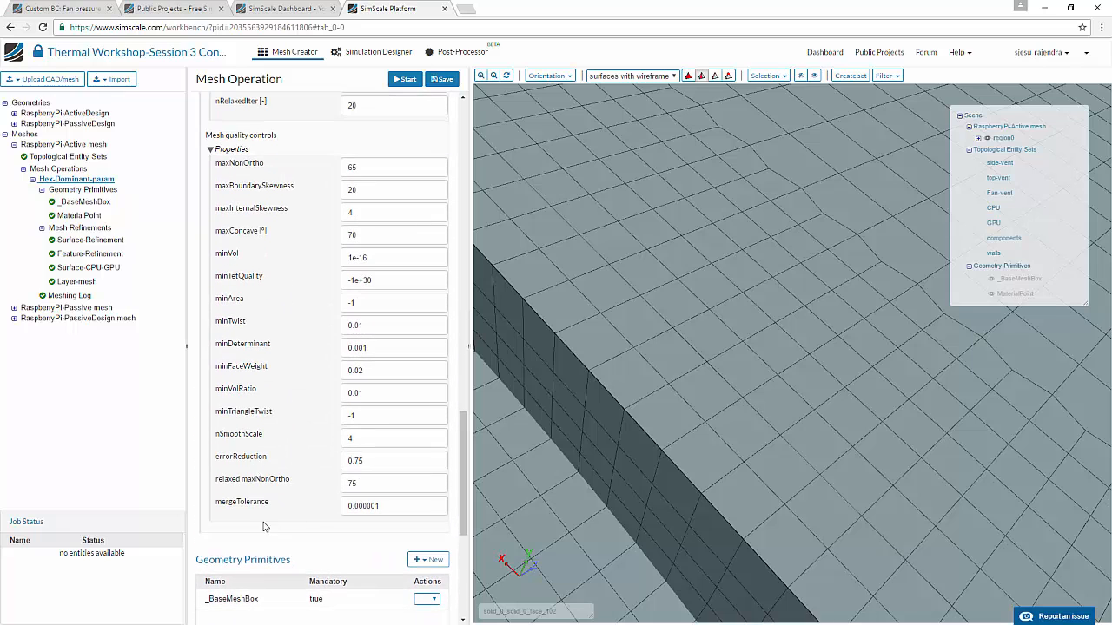